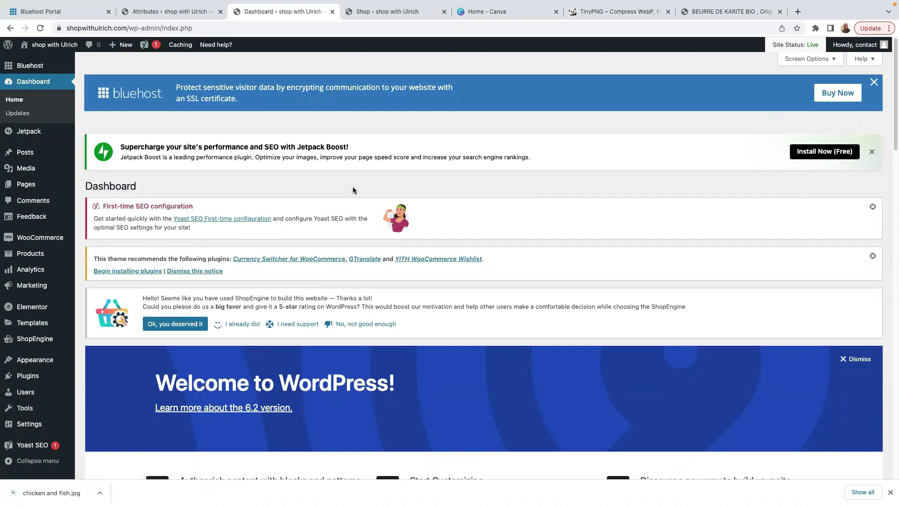
pyautogui.moveTo(59, 216)
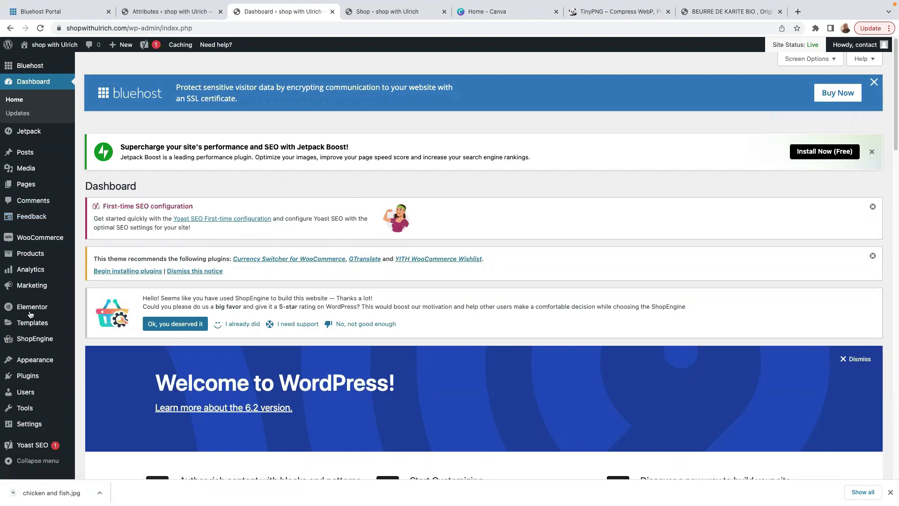
pyautogui.click(523, 15)
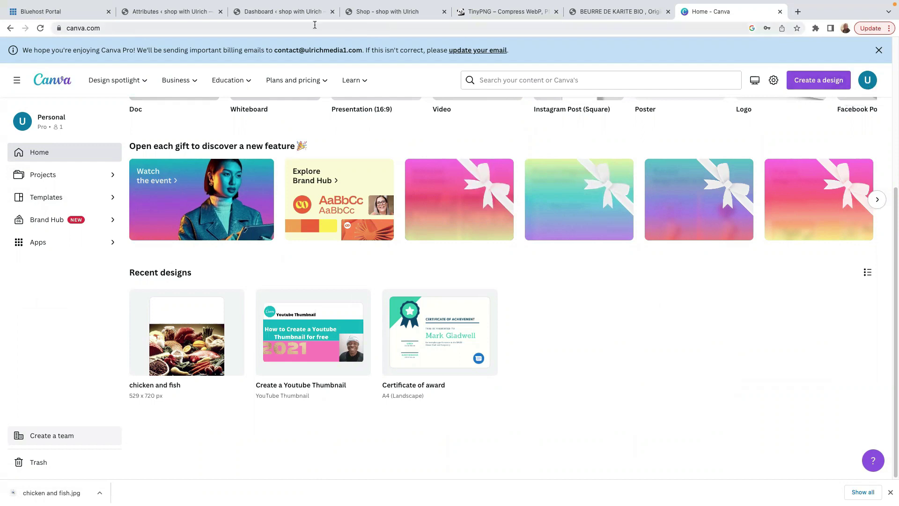
# Browse the gallery images on the Black Coffee To Be Enjoyed product page of the shop.
pyautogui.click(280, 12)
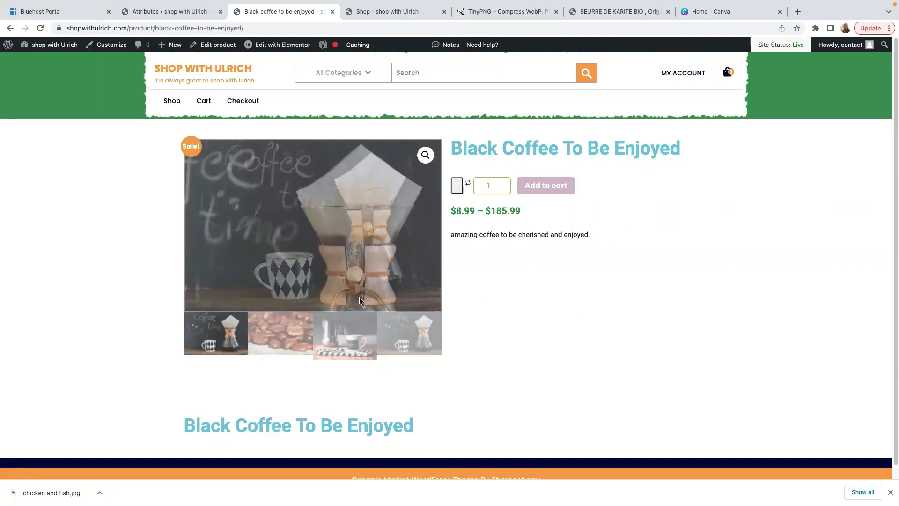
pyautogui.click(275, 334)
pyautogui.click(344, 337)
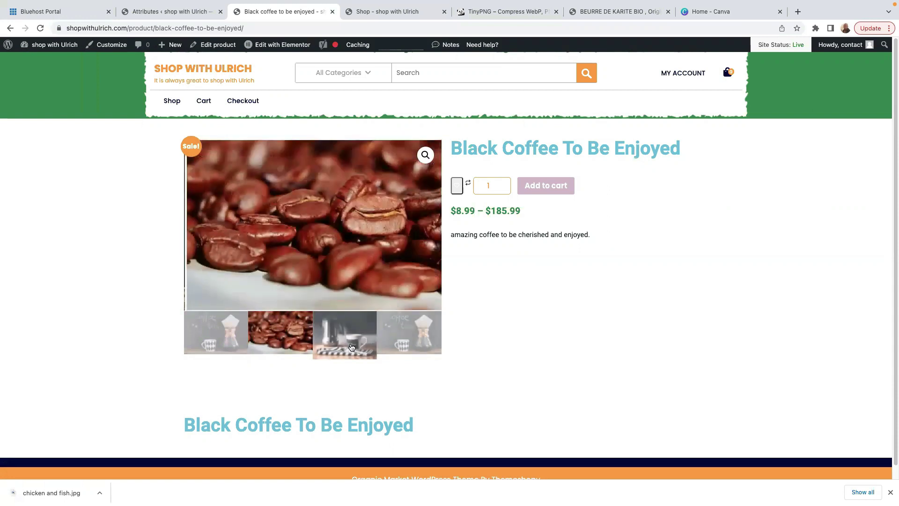
pyautogui.click(413, 359)
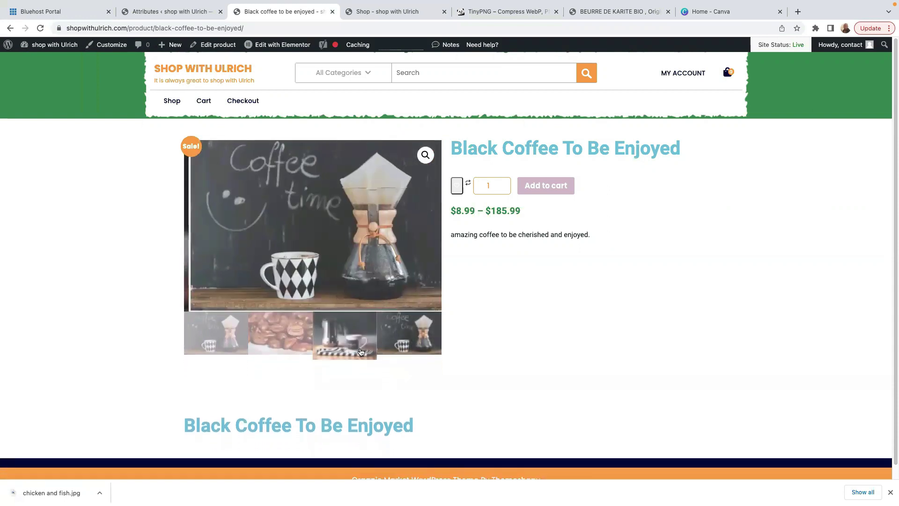
pyautogui.click(346, 356)
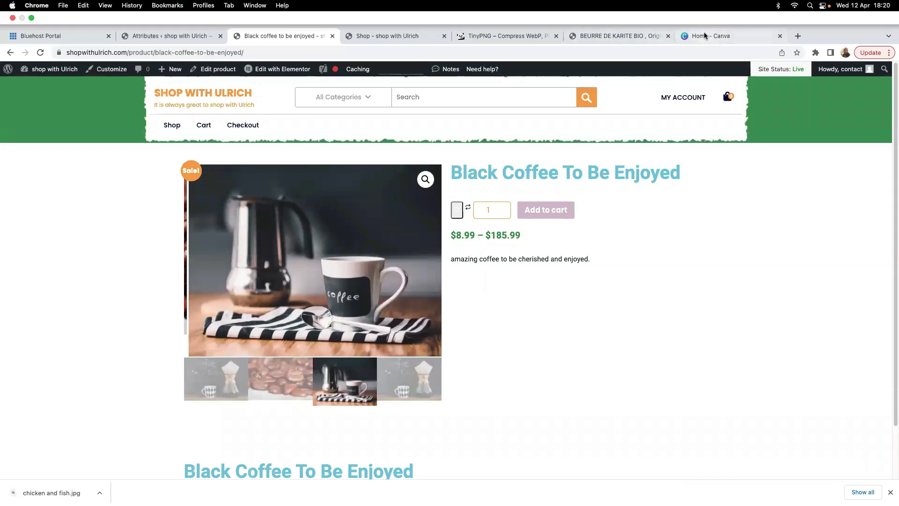
# Look at the Canva home page and the TinyPNG image compression site.
pyautogui.click(706, 35)
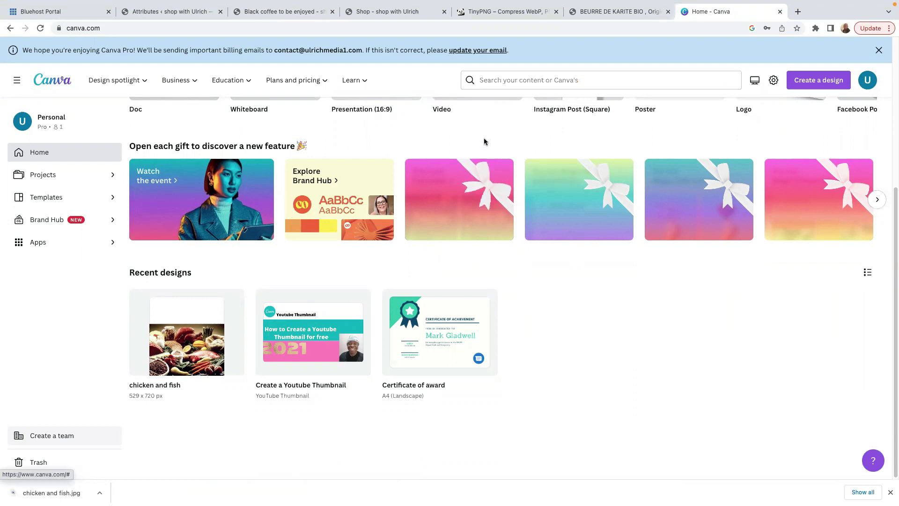
pyautogui.click(540, 14)
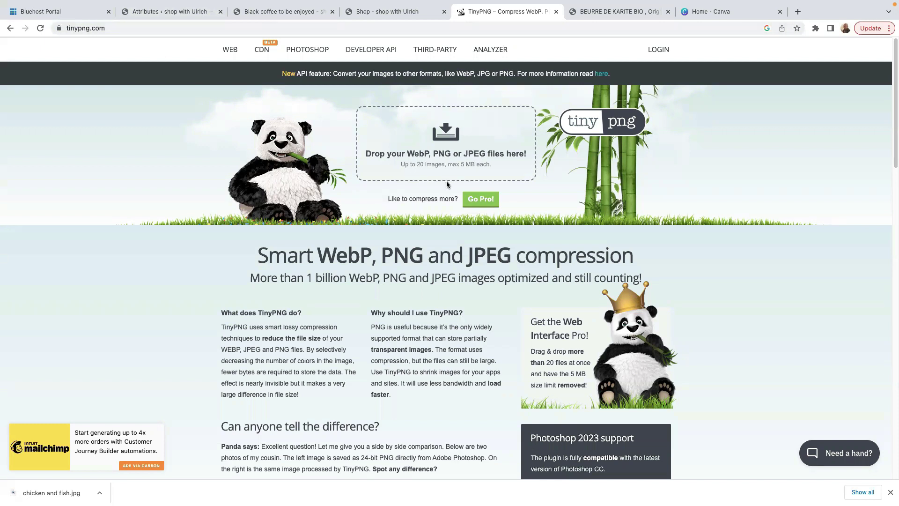
# Return to the WordPress admin and review the installed plugins, singling out ShopEngine.
pyautogui.click(277, 11)
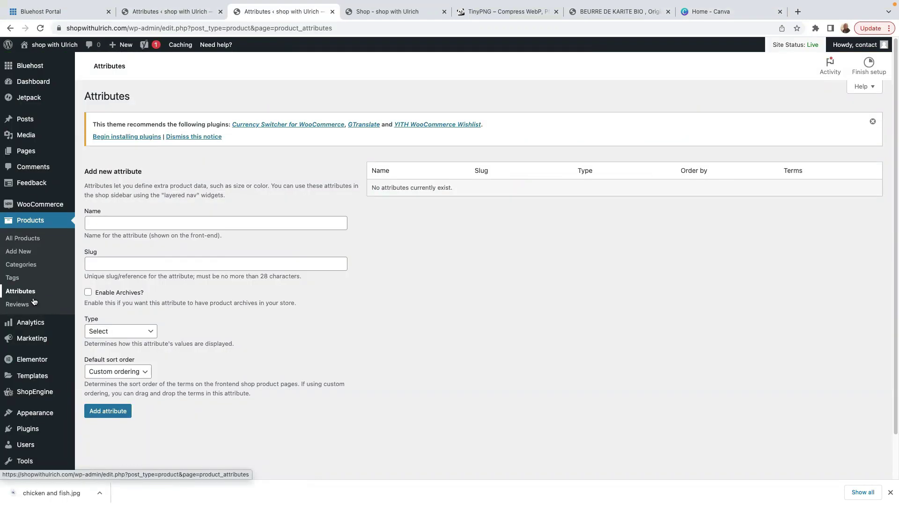
pyautogui.moveTo(25, 204)
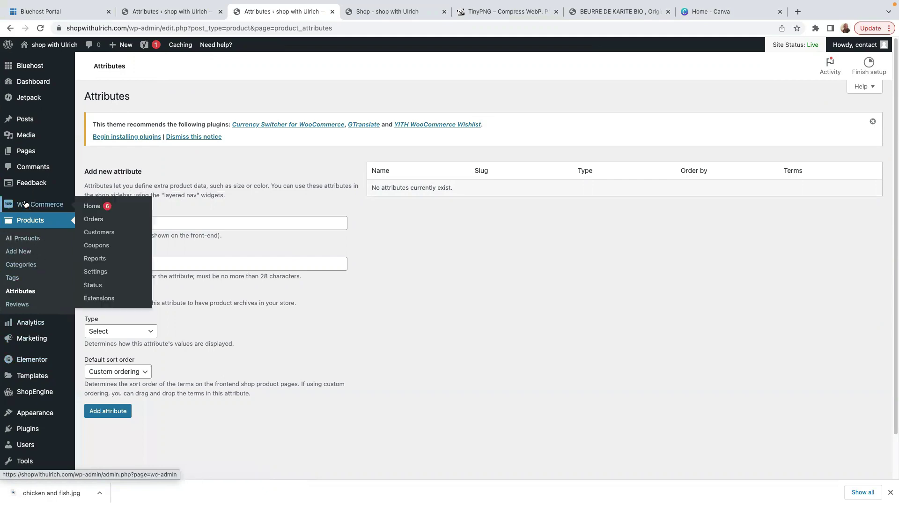
pyautogui.click(29, 432)
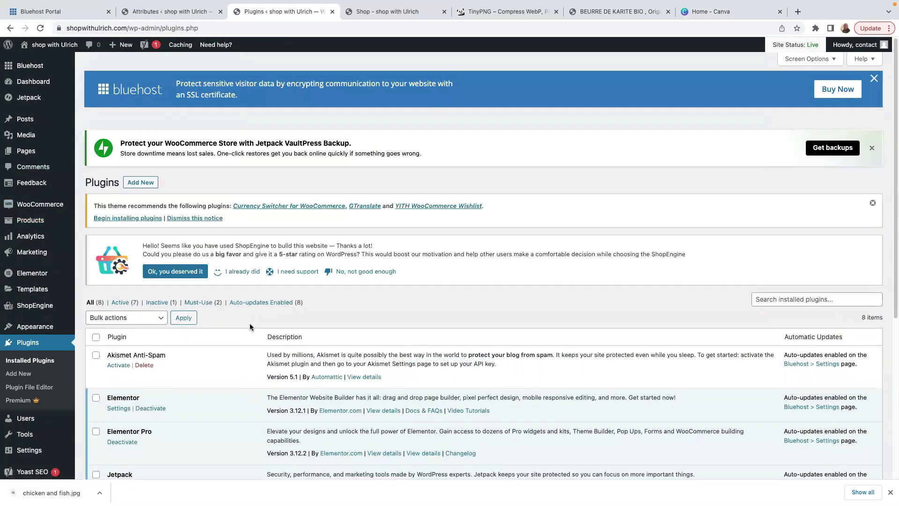
pyautogui.scroll(-2, 251, 328)
pyautogui.scroll(-3, 252, 331)
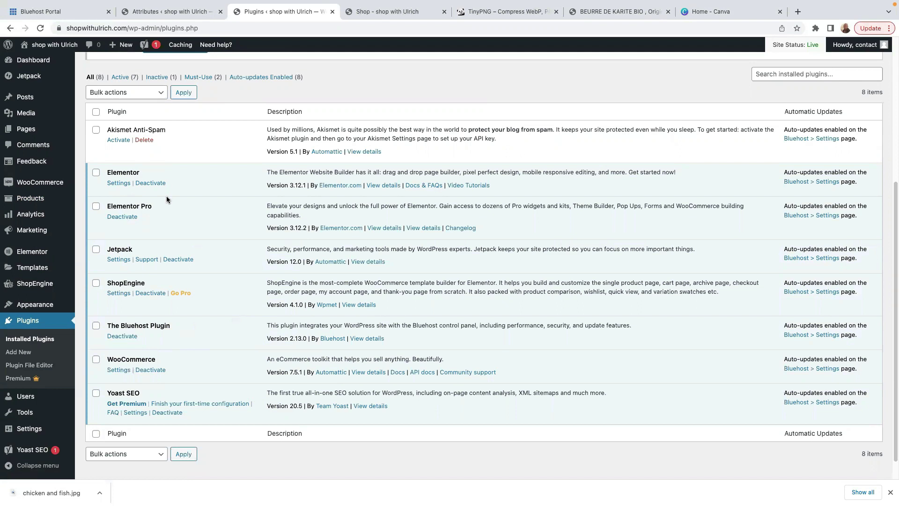
pyautogui.scroll(-1, 166, 198)
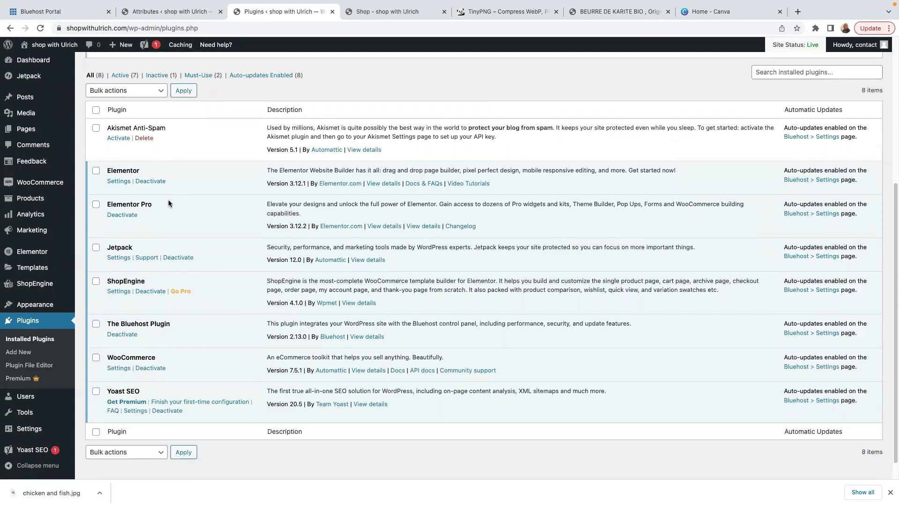
pyautogui.doubleClick(109, 281)
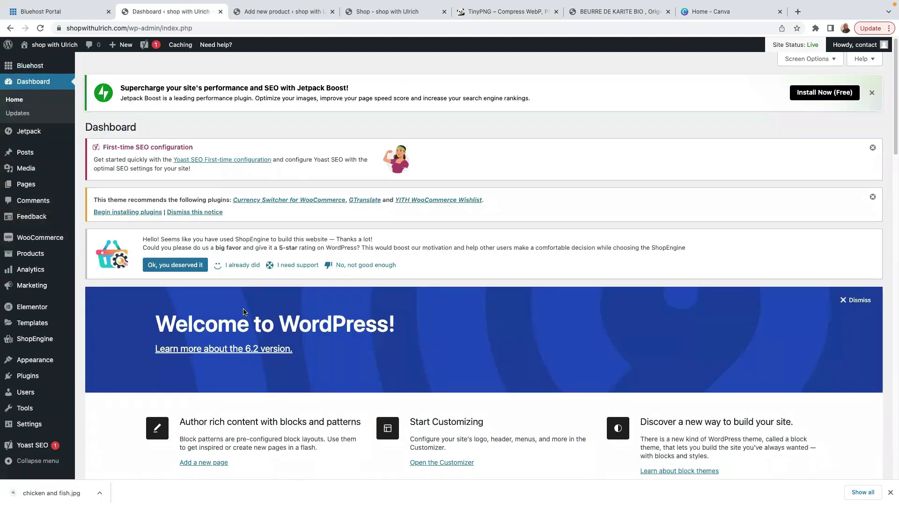
# Open the WordPress media library and look through the uploaded product images.
pyautogui.moveTo(36, 339)
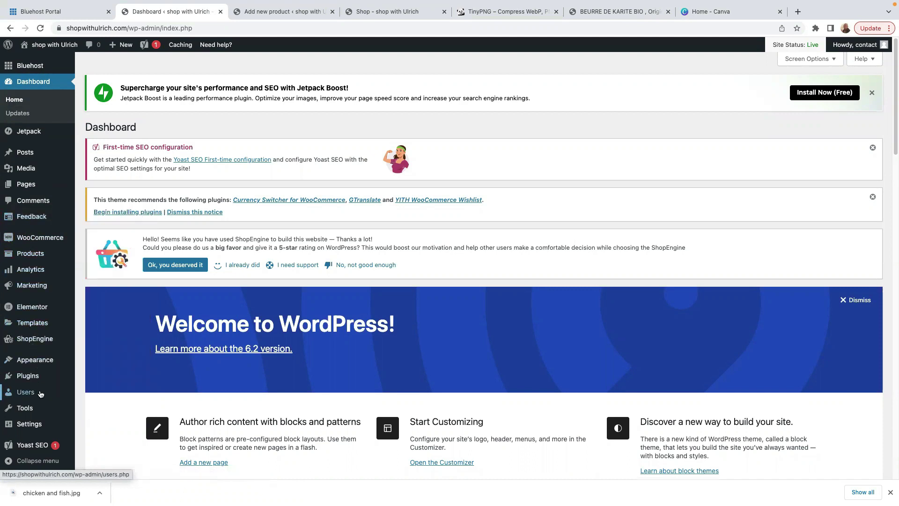
pyautogui.moveTo(29, 158)
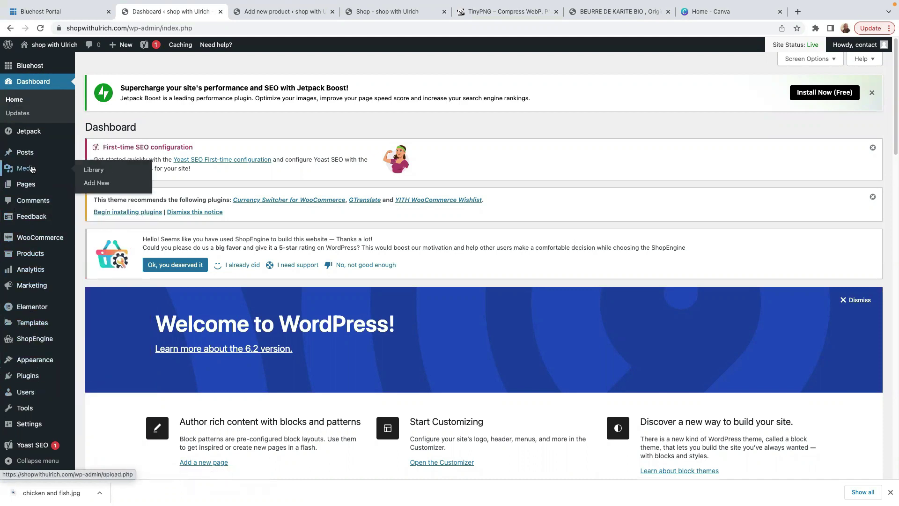
pyautogui.click(28, 173)
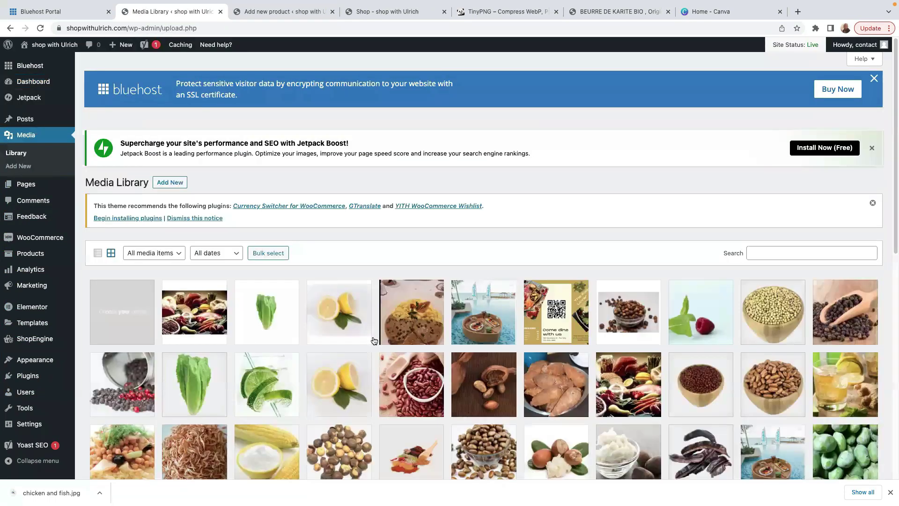
pyautogui.scroll(-3, 374, 342)
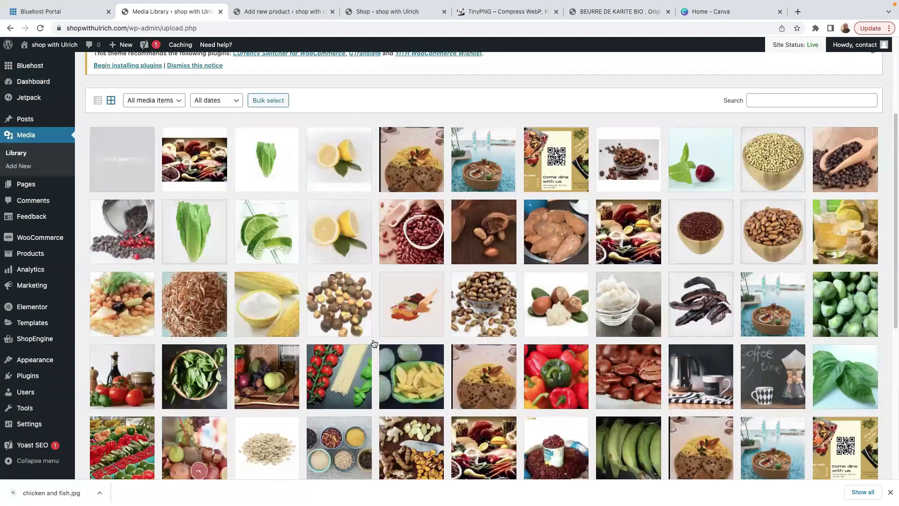
pyautogui.scroll(-5, 375, 345)
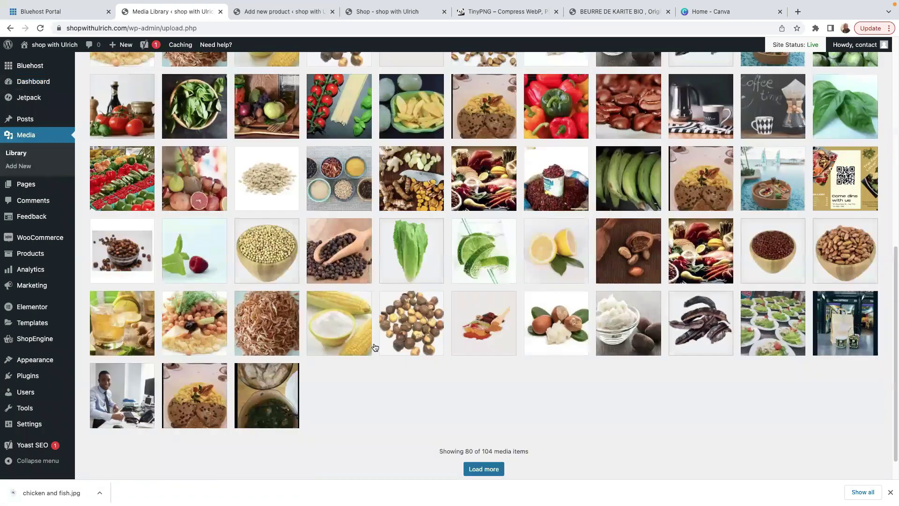
pyautogui.scroll(4, 353, 335)
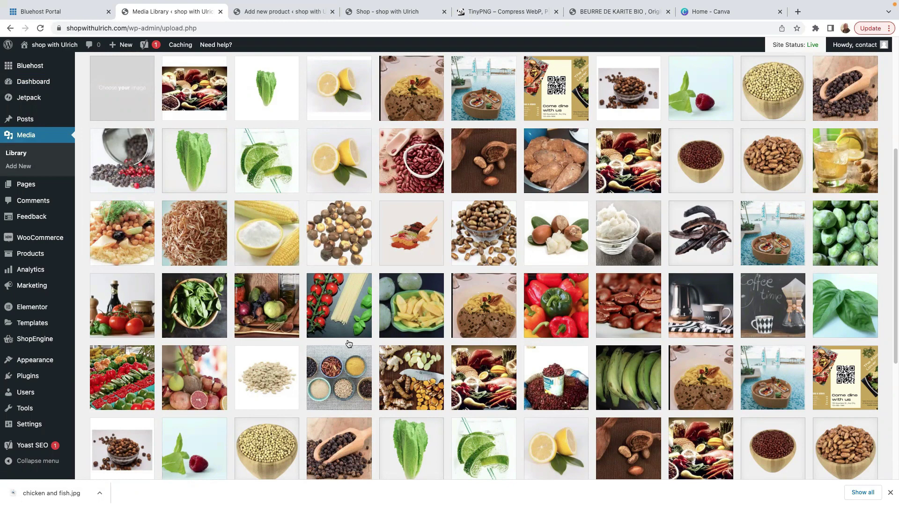
# Create a product attribute named color with the type Shopengine Color.
pyautogui.moveTo(9, 219)
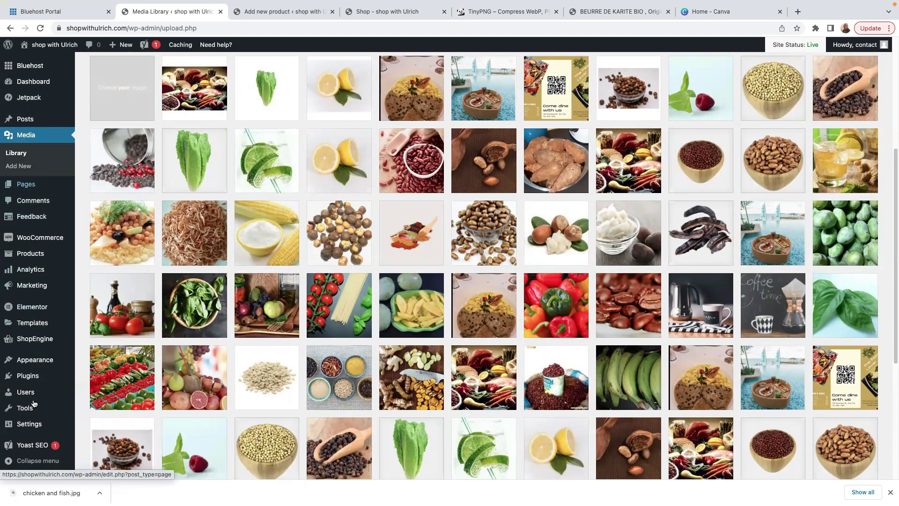
pyautogui.moveTo(36, 256)
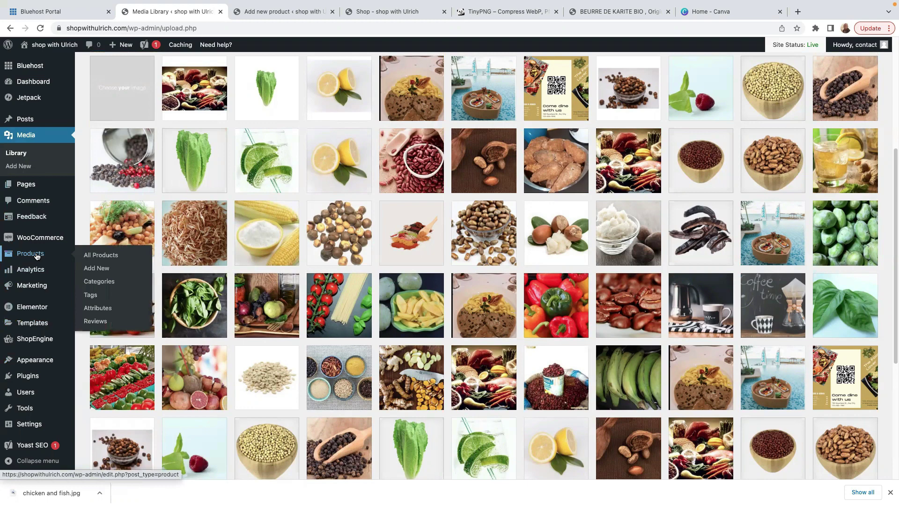
pyautogui.click(98, 309)
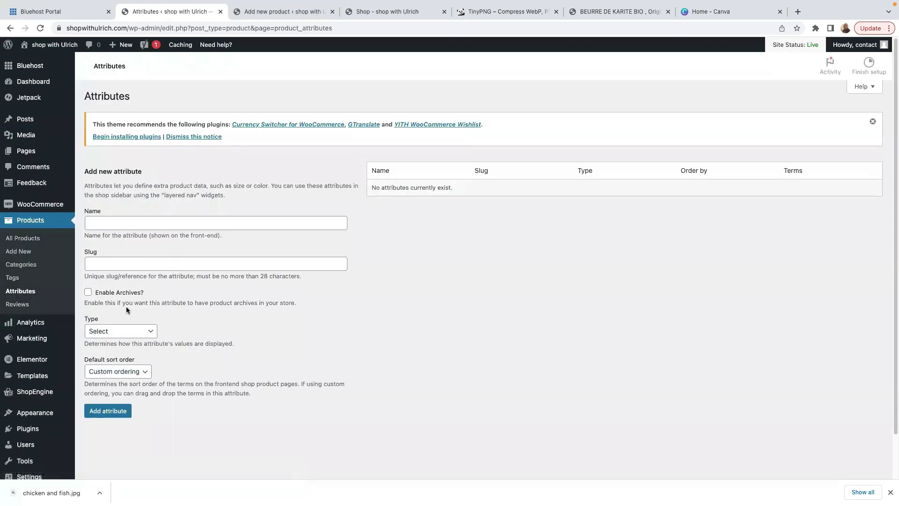
pyautogui.click(110, 222)
pyautogui.click(156, 250)
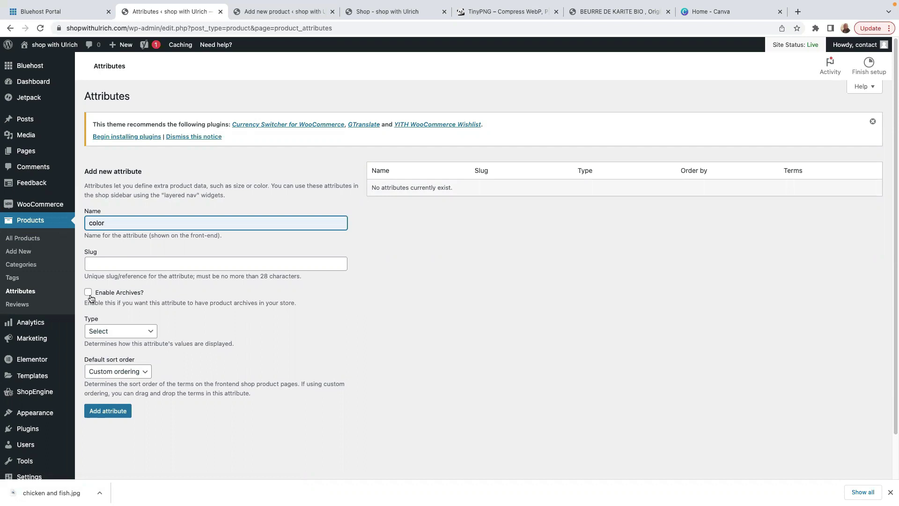
pyautogui.click(148, 333)
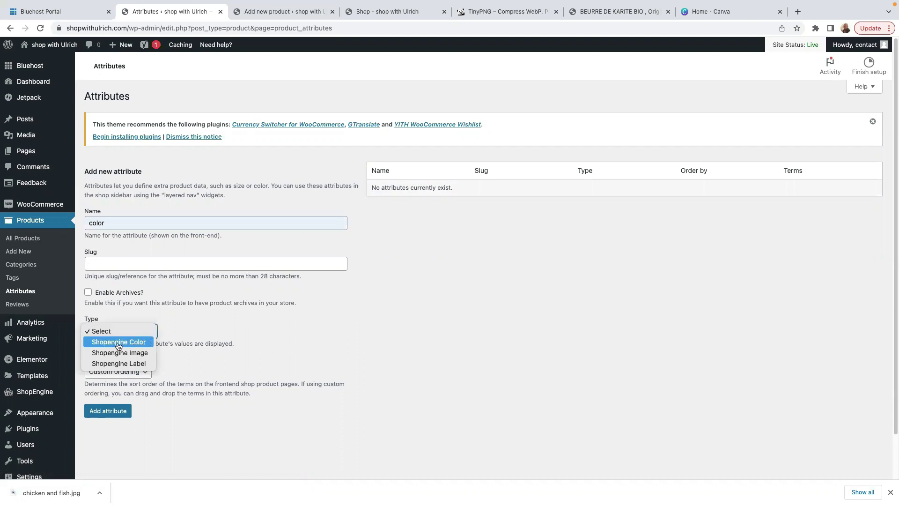
pyautogui.click(130, 346)
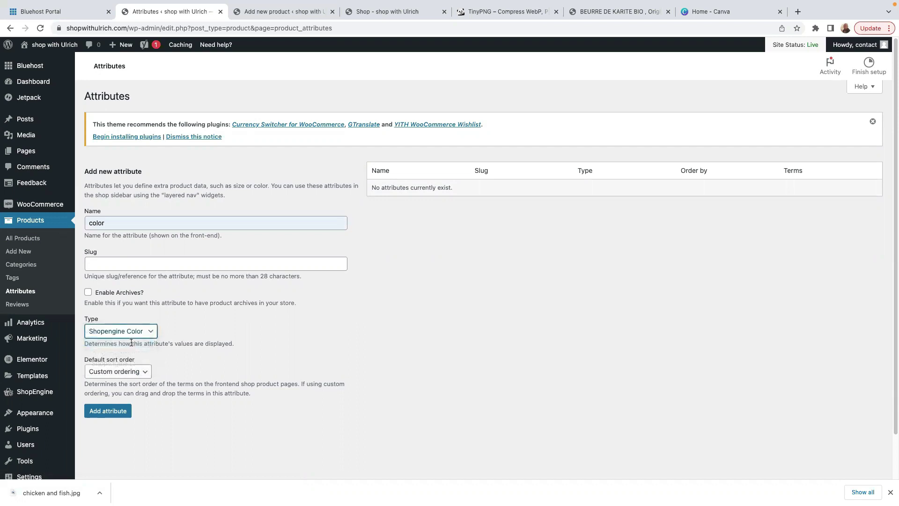
pyautogui.click(105, 412)
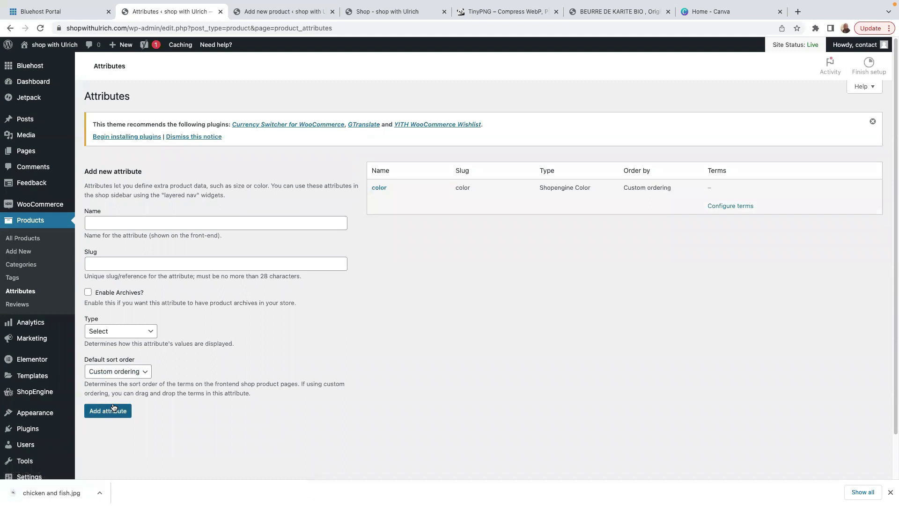
# Fill in a new product attribute named size with the type Shopengine Label, and check the default sort order options.
pyautogui.click(130, 223)
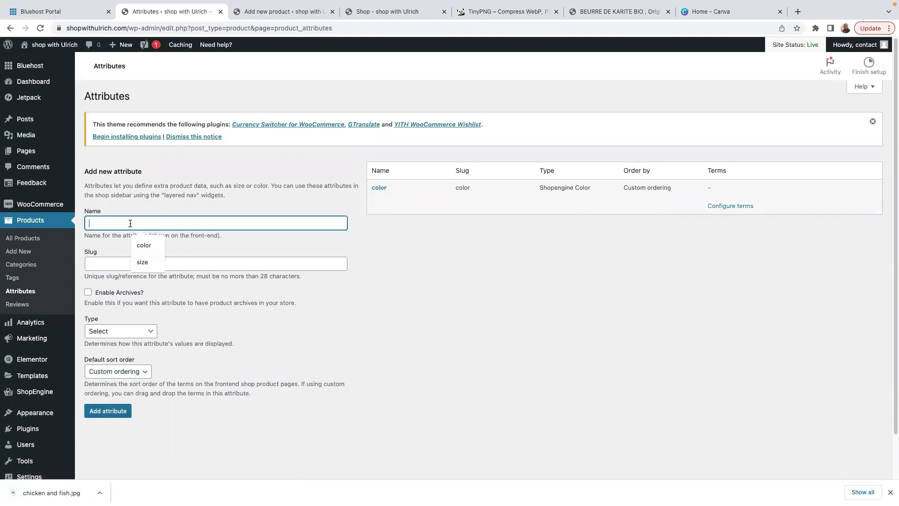
pyautogui.write('size')
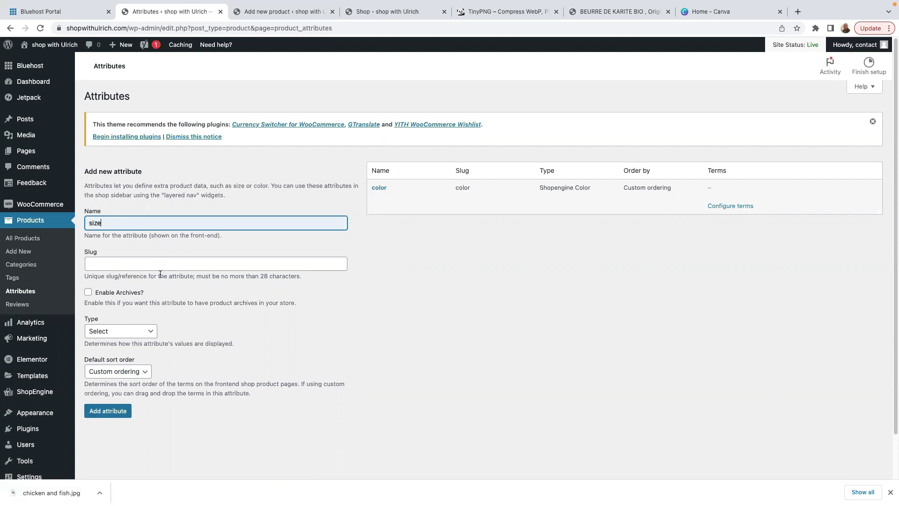
pyautogui.click(126, 333)
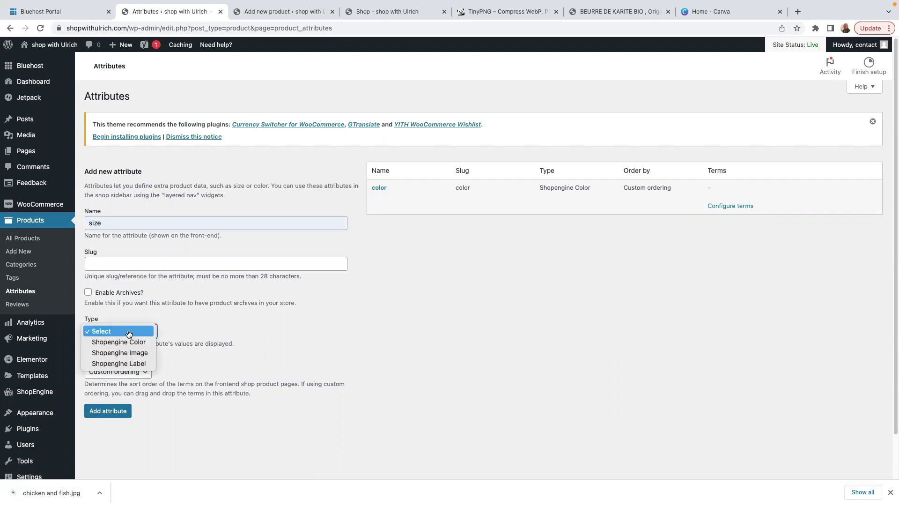
pyautogui.click(120, 364)
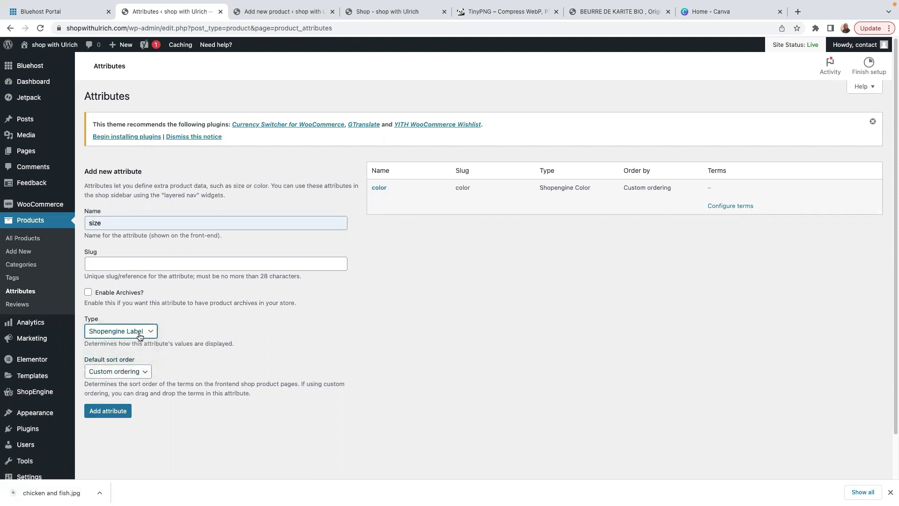
pyautogui.click(133, 372)
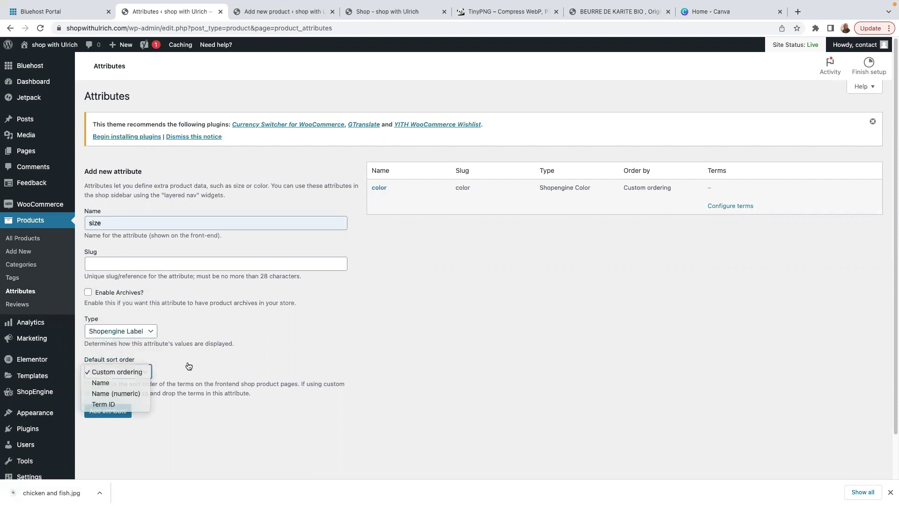
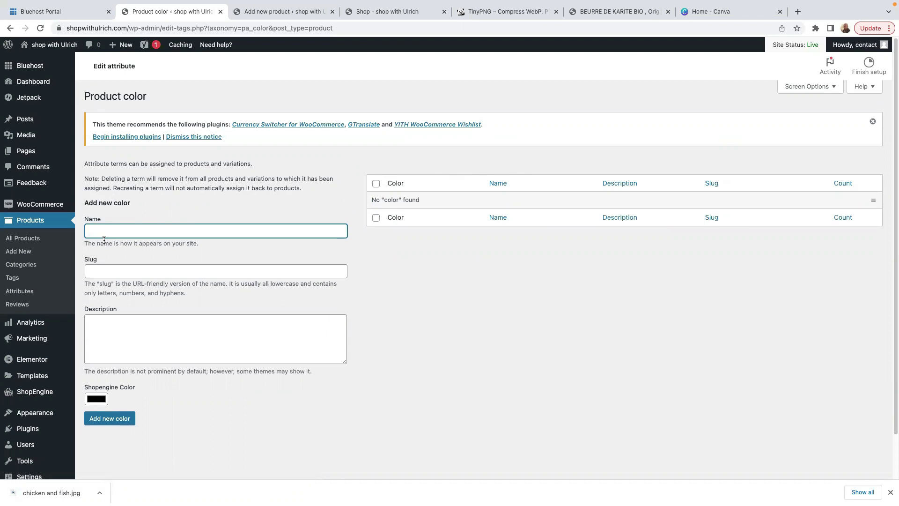
# Add a color term named Green with a green swatch of about RGB 37, 208, 71, leaving the slug and description blank.
pyautogui.write('Green')
pyautogui.click(97, 269)
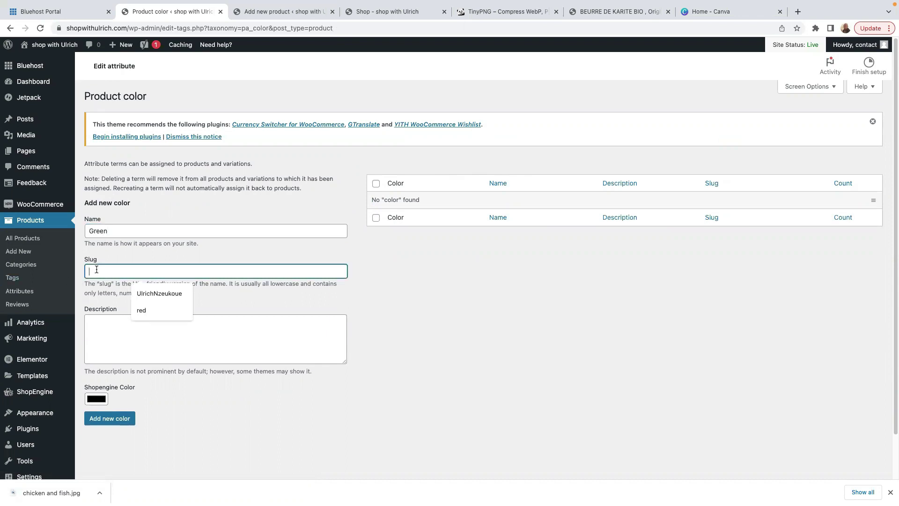
pyautogui.write('Green')
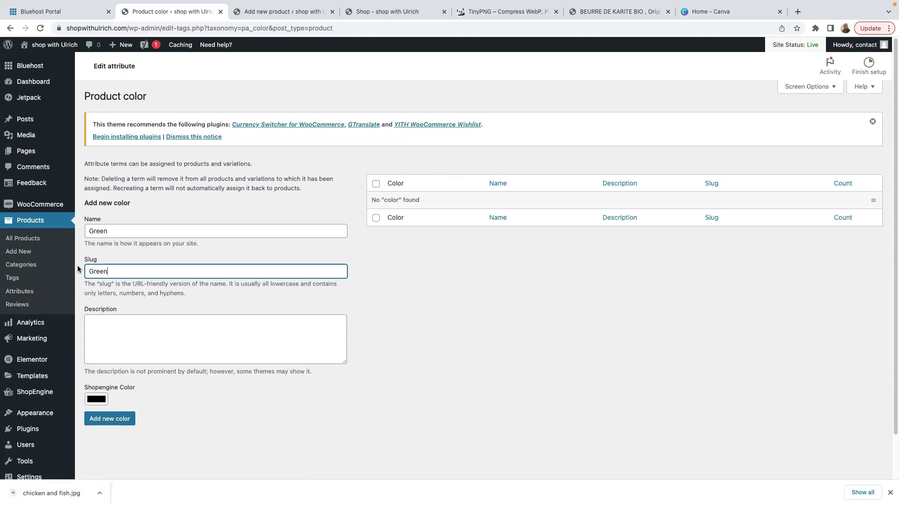
pyautogui.click(93, 399)
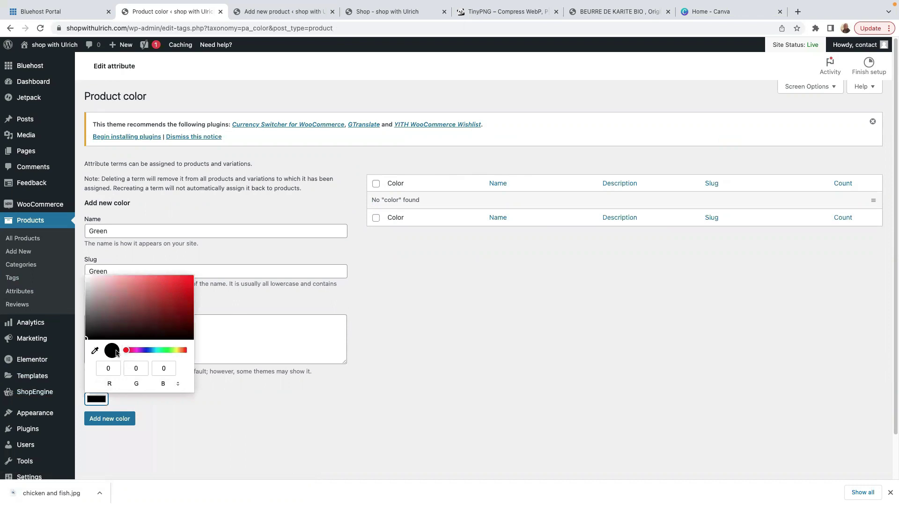
pyautogui.moveTo(126, 351); pyautogui.dragTo(164, 351)
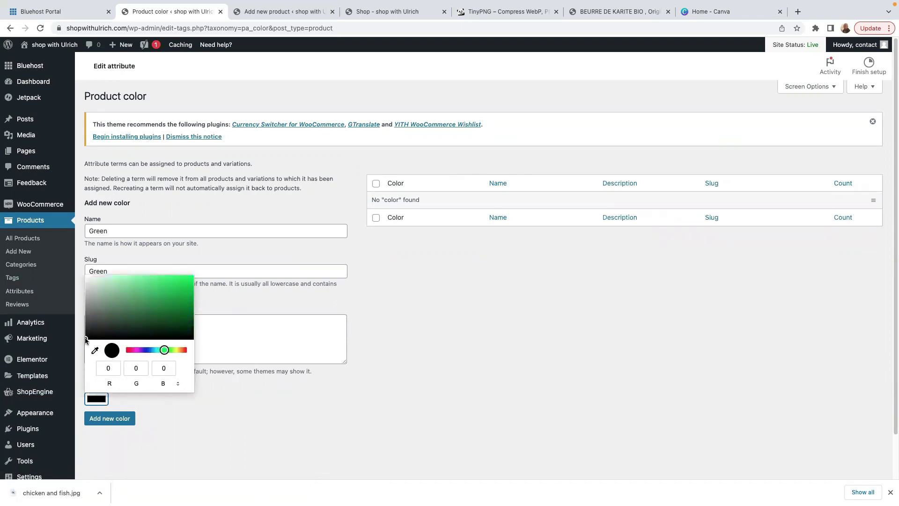
pyautogui.moveTo(159, 300); pyautogui.dragTo(173, 287)
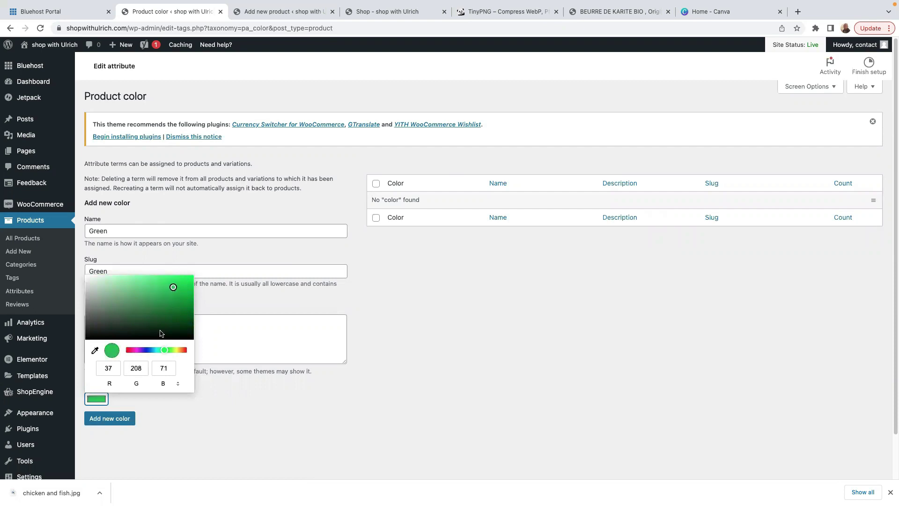
pyautogui.click(173, 417)
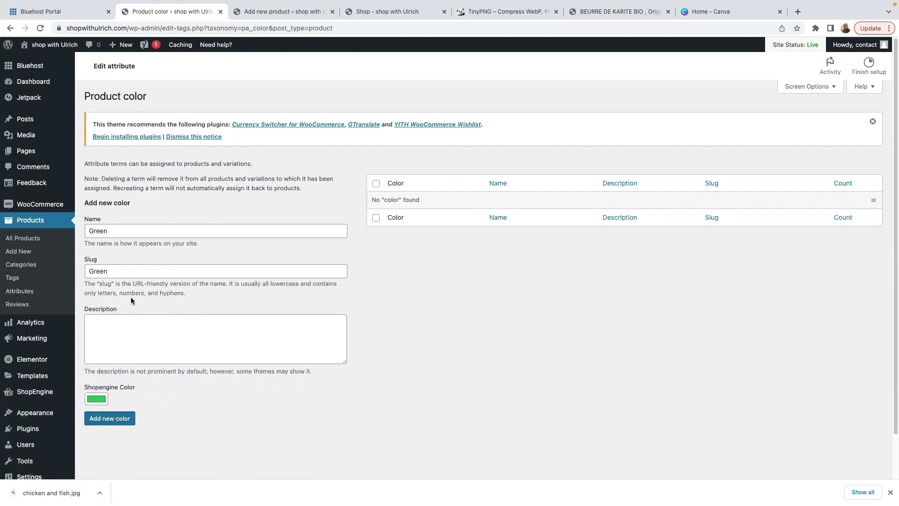
pyautogui.moveTo(114, 272); pyautogui.dragTo(66, 262)
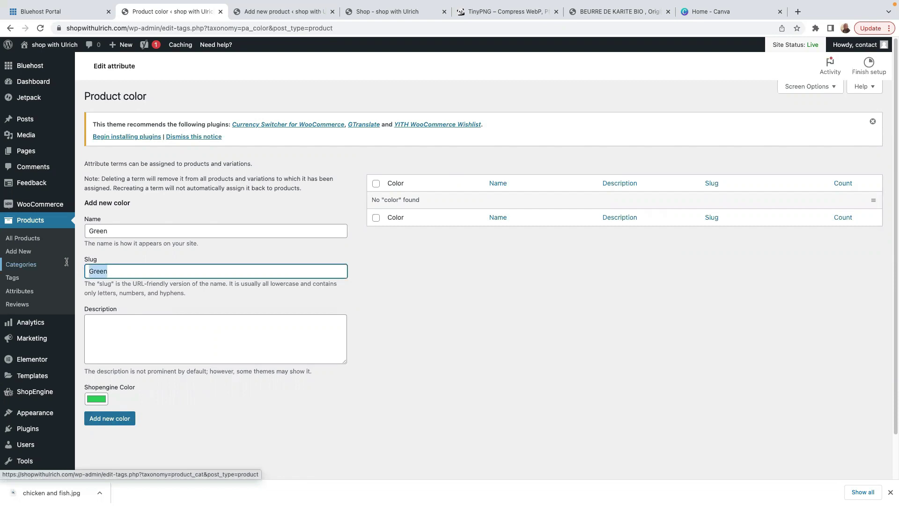
pyautogui.press('BackSpace')
pyautogui.click(93, 328)
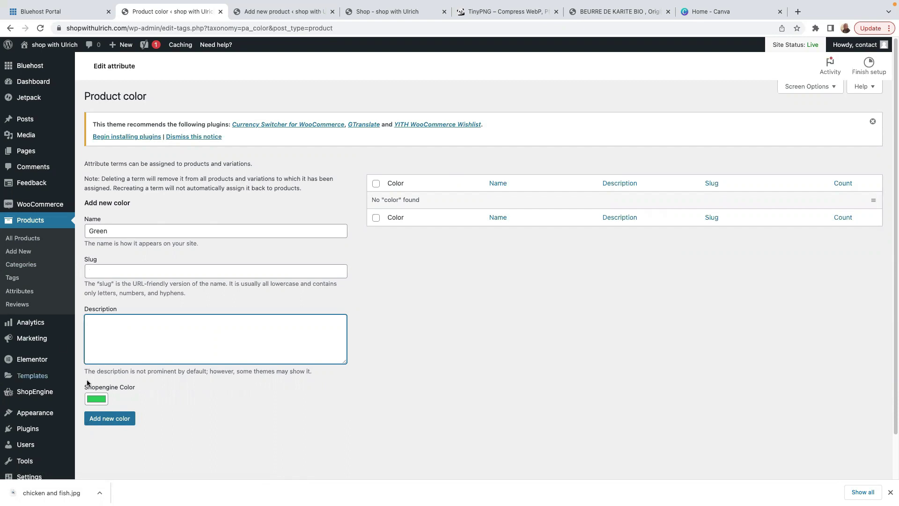
pyautogui.click(106, 422)
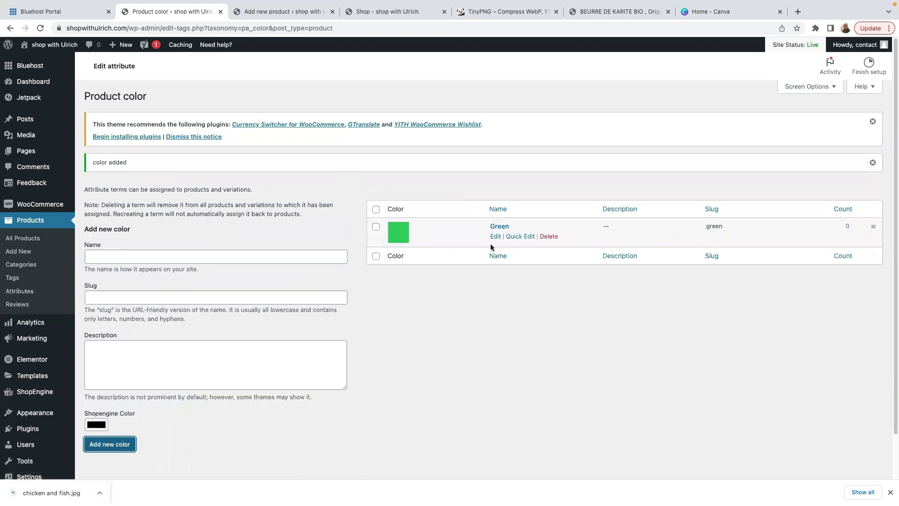
# Add two more color terms named red and orange, each with a matching swatch color.
pyautogui.click(111, 256)
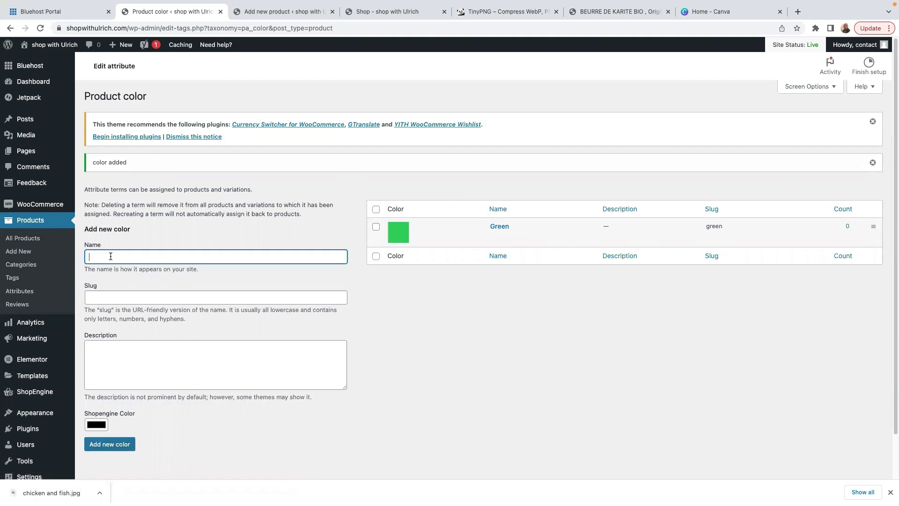
pyautogui.write('re')
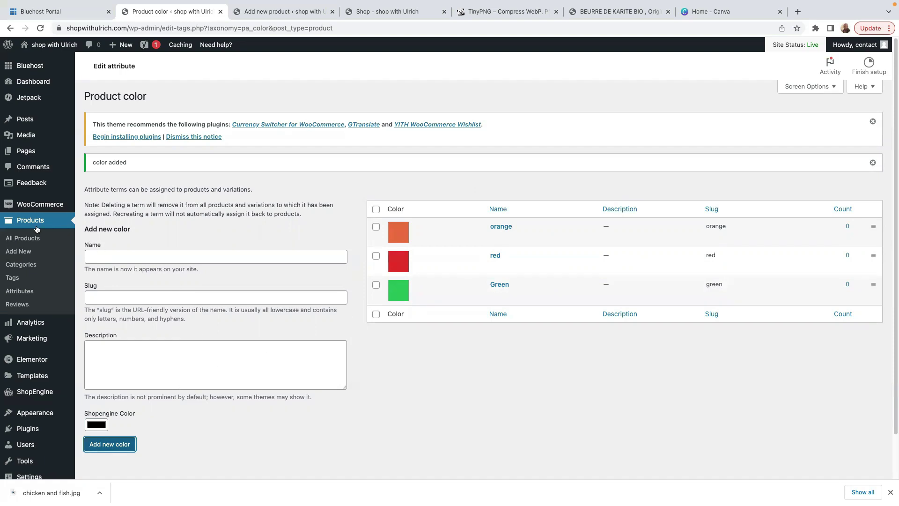
# Open the terms of the size attribute and add a term named small.
pyautogui.click(21, 291)
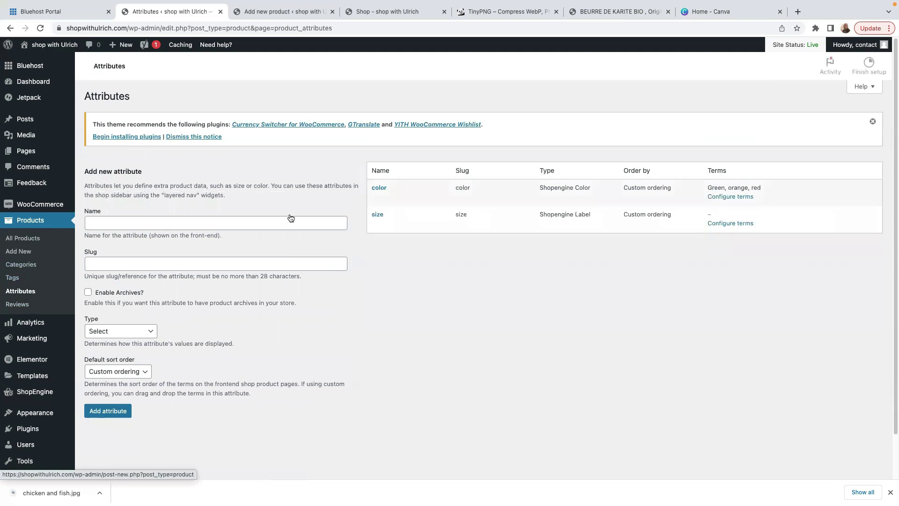
pyautogui.click(732, 224)
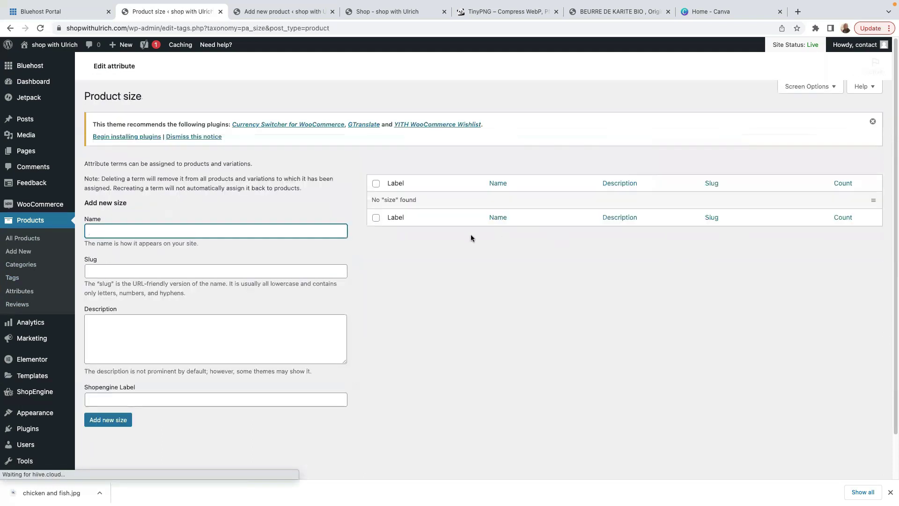
pyautogui.write('small')
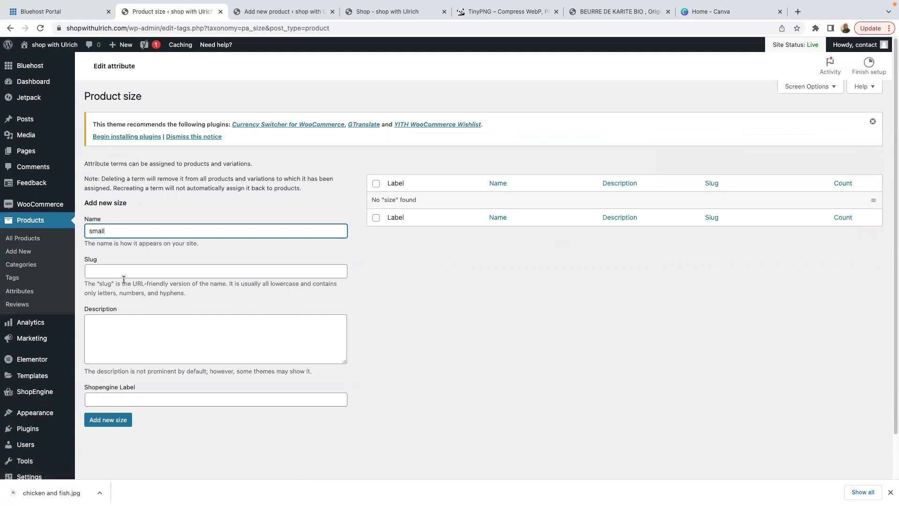
pyautogui.click(108, 420)
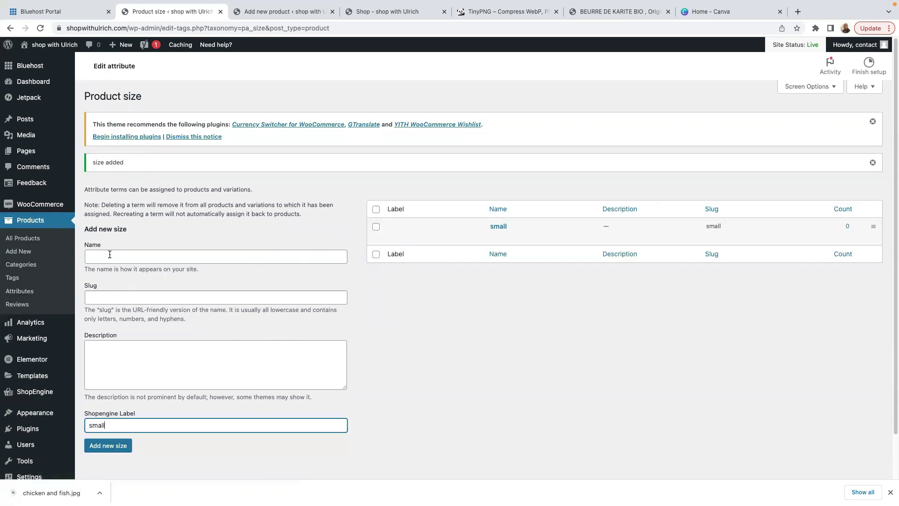
# Add the size terms Large and Extra Large, and order the terms as small, Large, Extra Large.
pyautogui.click(110, 254)
pyautogui.write('Lar')
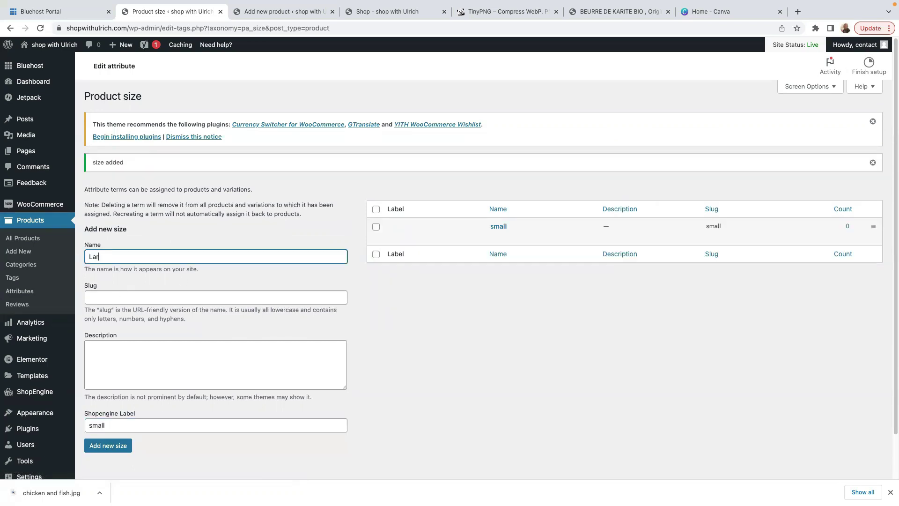
pyautogui.write('ge')
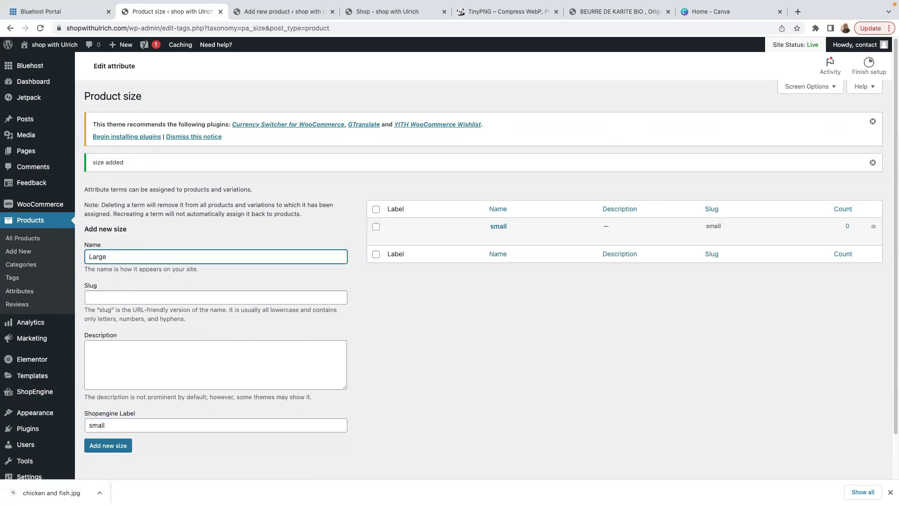
pyautogui.click(103, 450)
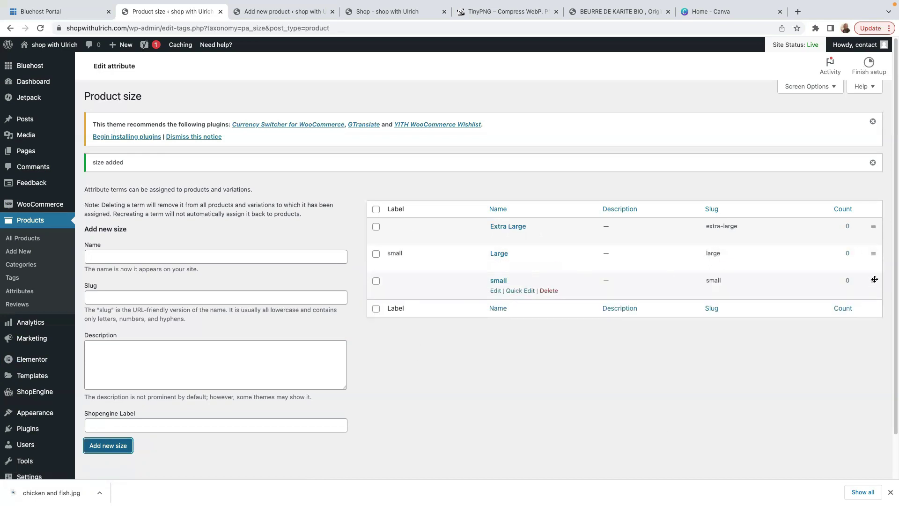
pyautogui.moveTo(874, 279); pyautogui.dragTo(872, 227)
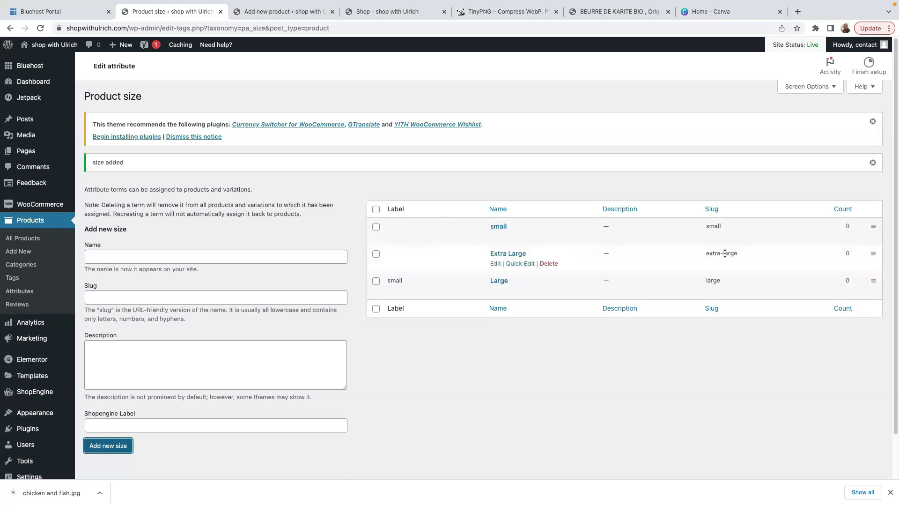
pyautogui.moveTo(874, 280); pyautogui.dragTo(872, 253)
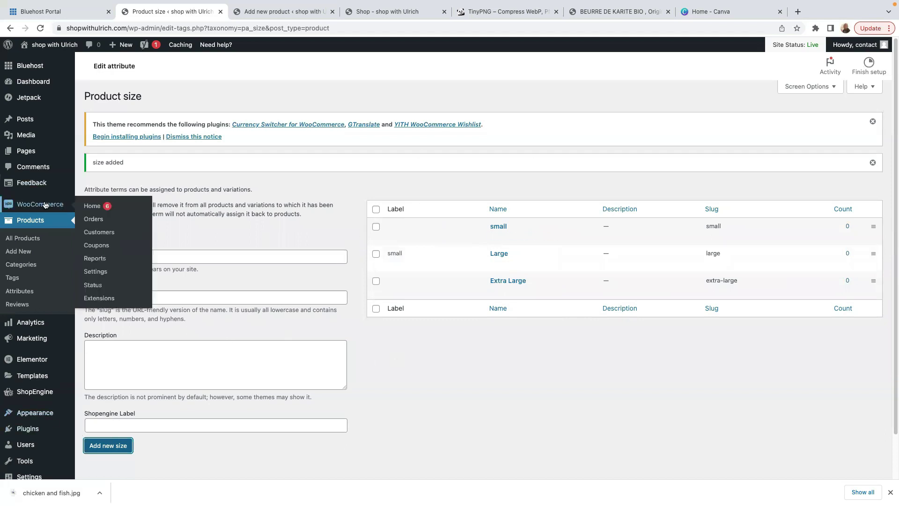
# Start a new product and name it great Sliced Lemons.
pyautogui.click(27, 223)
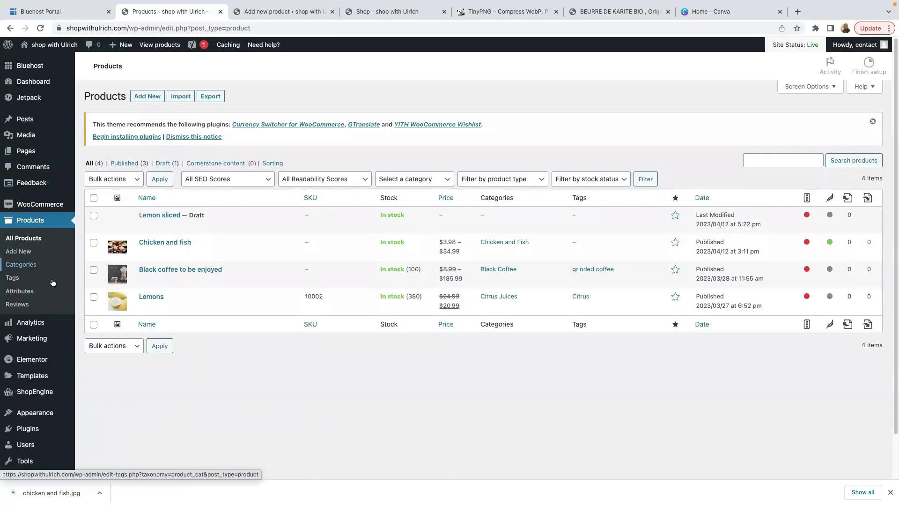
pyautogui.click(19, 251)
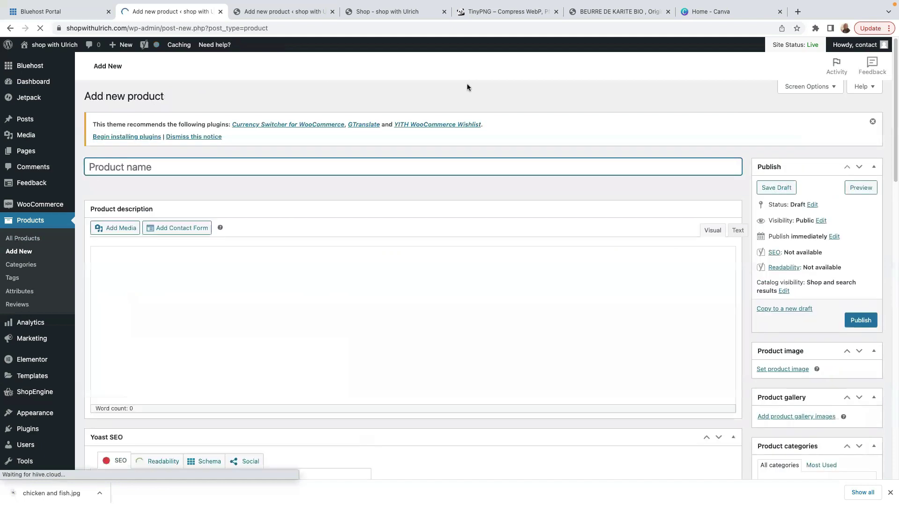
pyautogui.write('New')
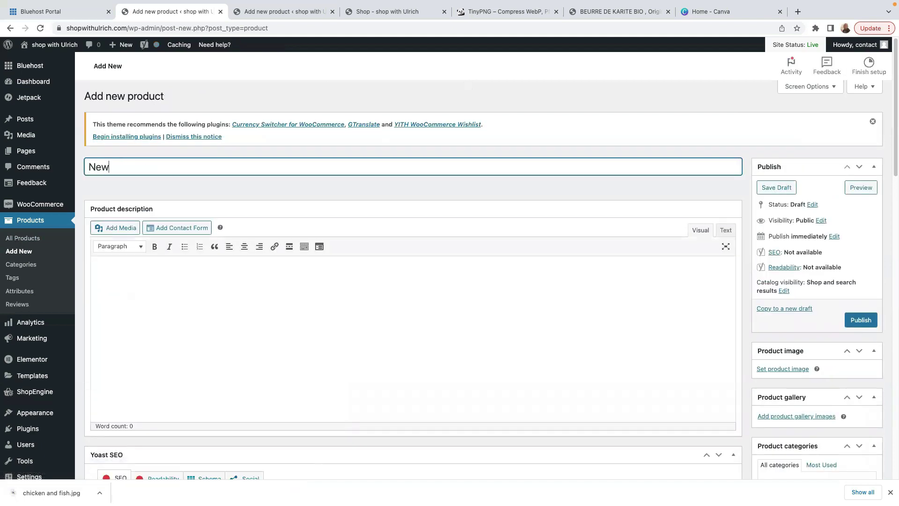
pyautogui.hotkey('ctrl', 'a')
pyautogui.write('great Sliced Lemons')
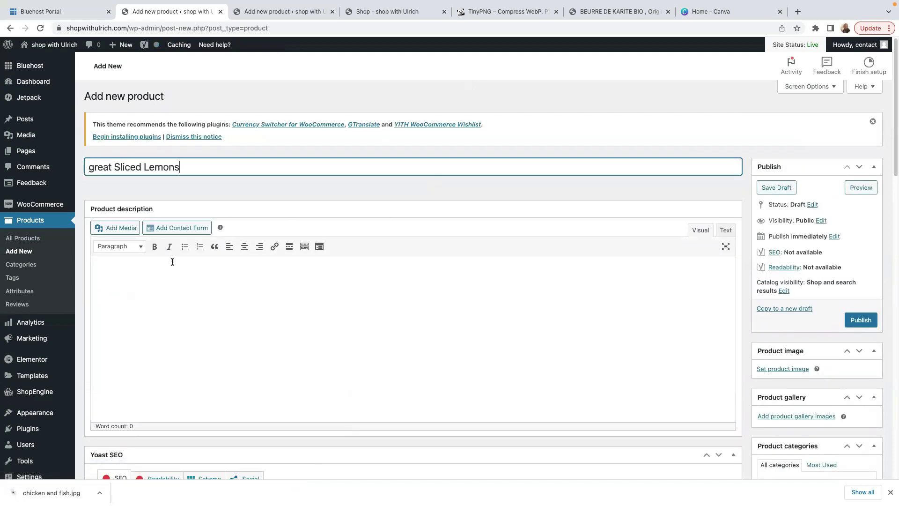
# Paste the copied French shea butter text as the product description and end it with a period.
pyautogui.click(115, 295)
pyautogui.rightClick(121, 287)
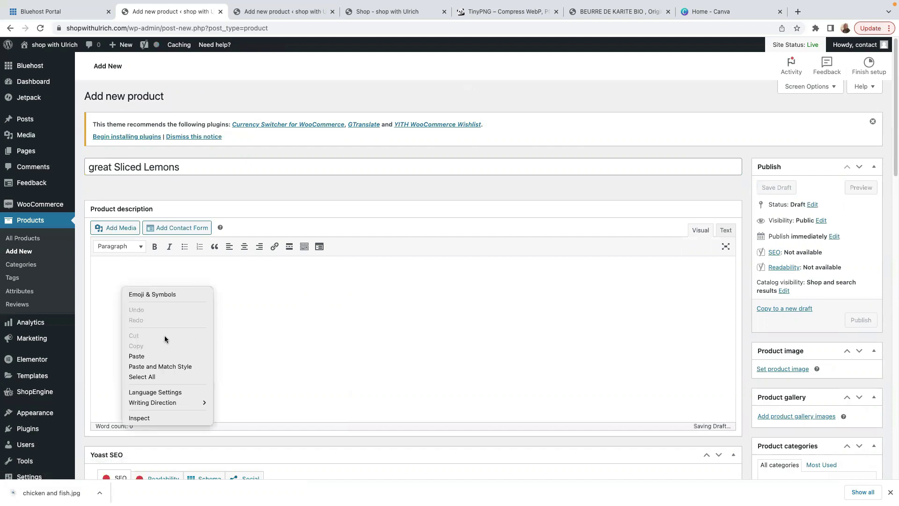
pyautogui.click(139, 355)
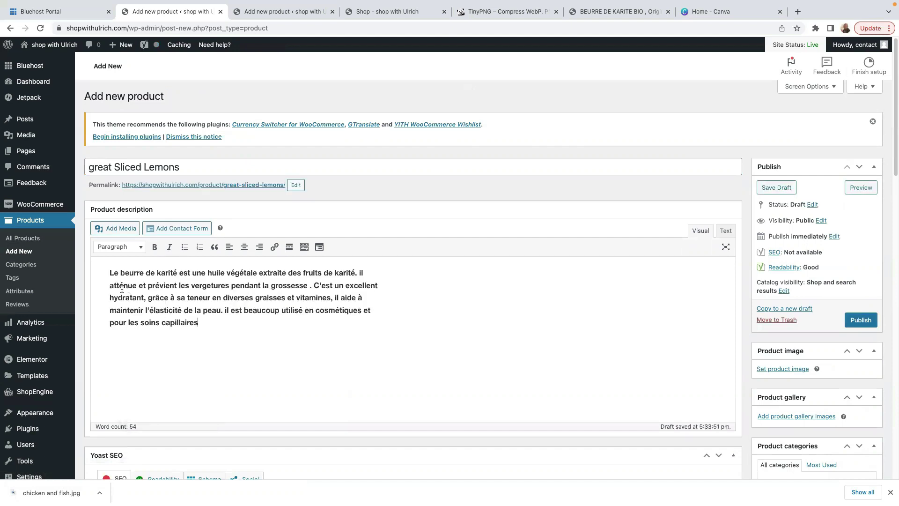
pyautogui.write('.')
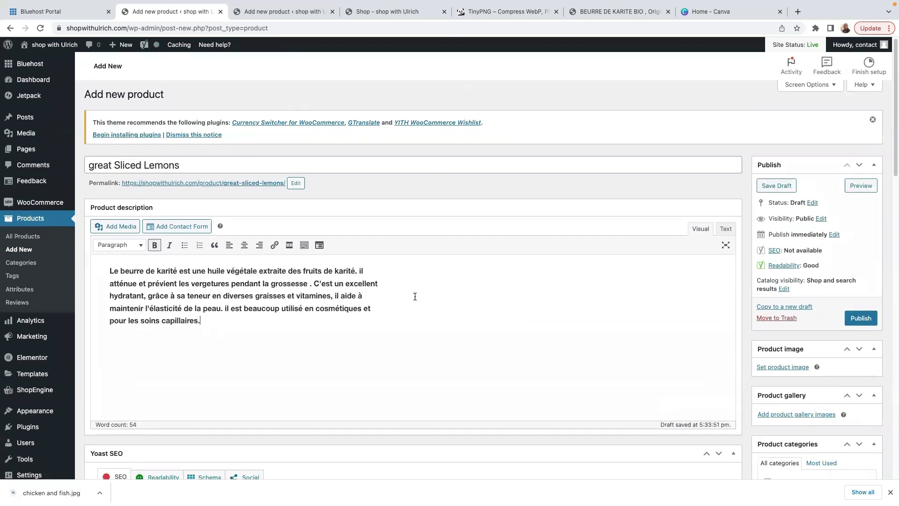
# Paste the same copied French text into the product short description.
pyautogui.scroll(-15, 275, 356)
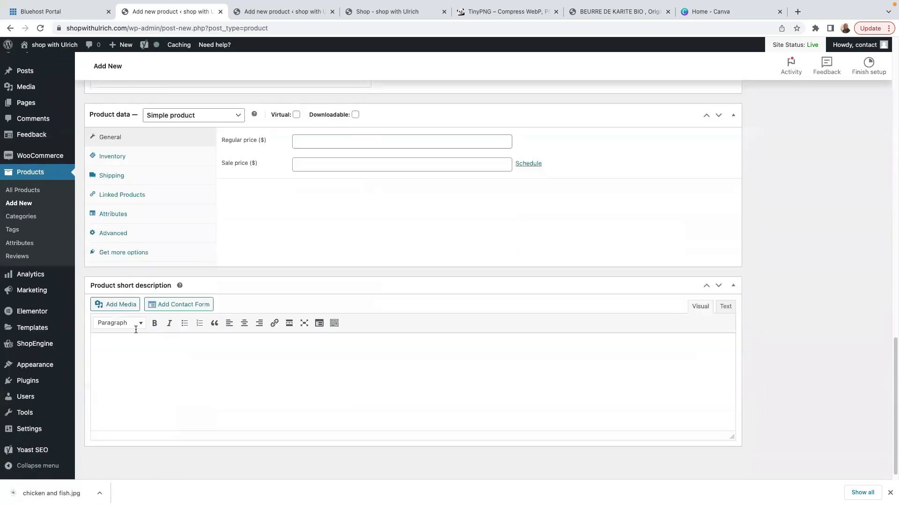
pyautogui.scroll(-1, 123, 341)
pyautogui.click(110, 334)
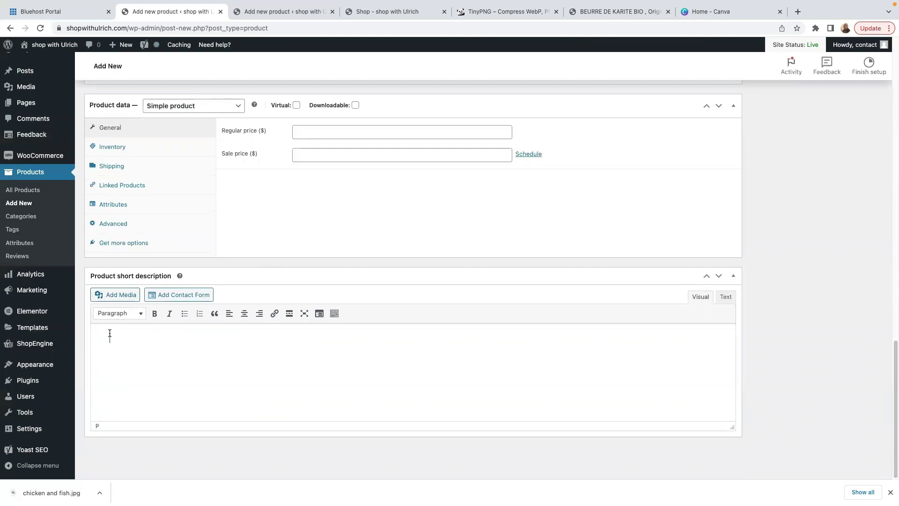
pyautogui.rightClick(111, 337)
pyautogui.click(134, 403)
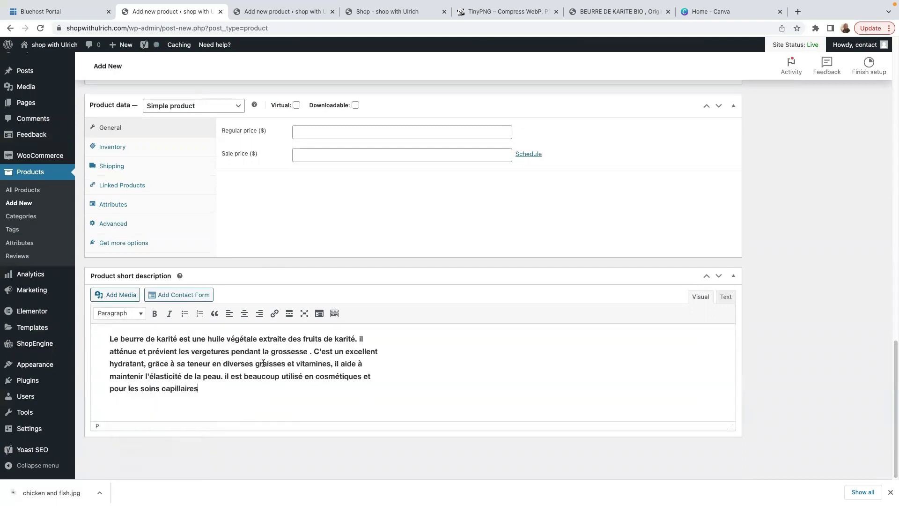
# Shorten the product short description by deleting everything after "pendant la grossesse .".
pyautogui.moveTo(313, 350); pyautogui.dragTo(361, 378)
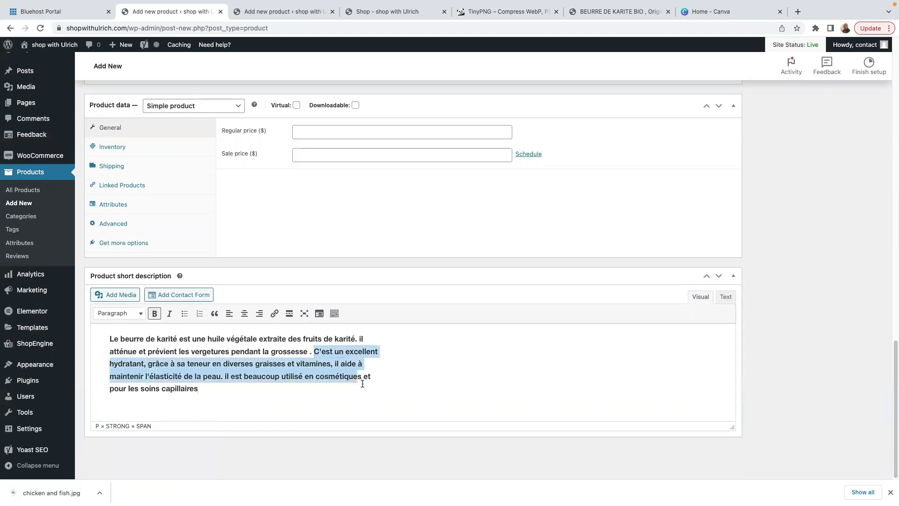
pyautogui.press('BackSpace')
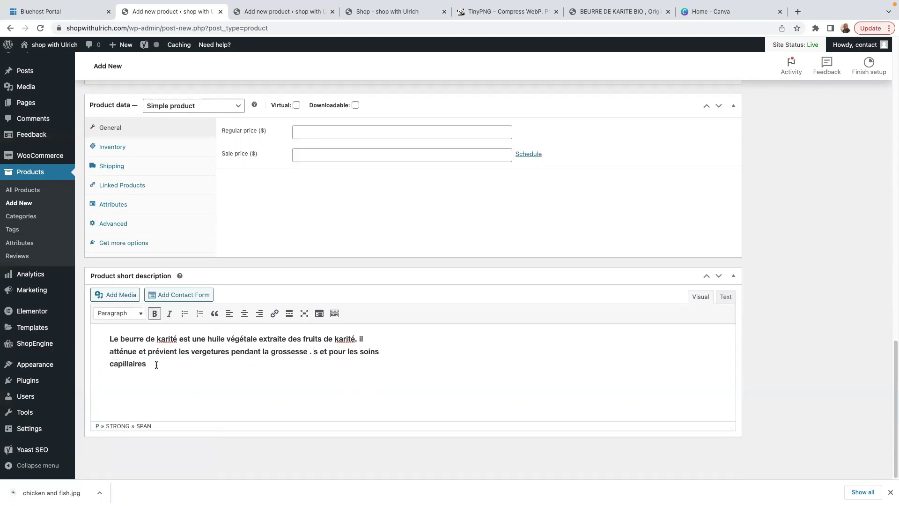
pyautogui.moveTo(314, 351); pyautogui.dragTo(367, 382)
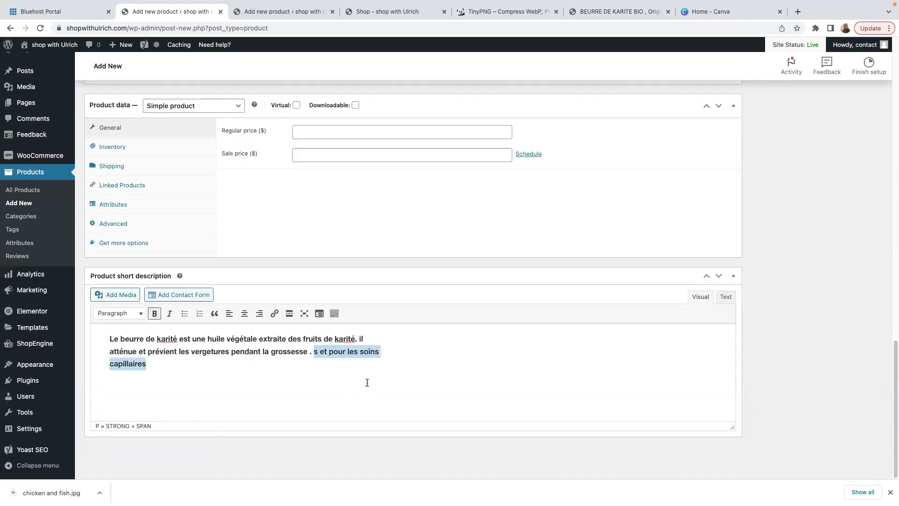
pyautogui.press('BackSpace')
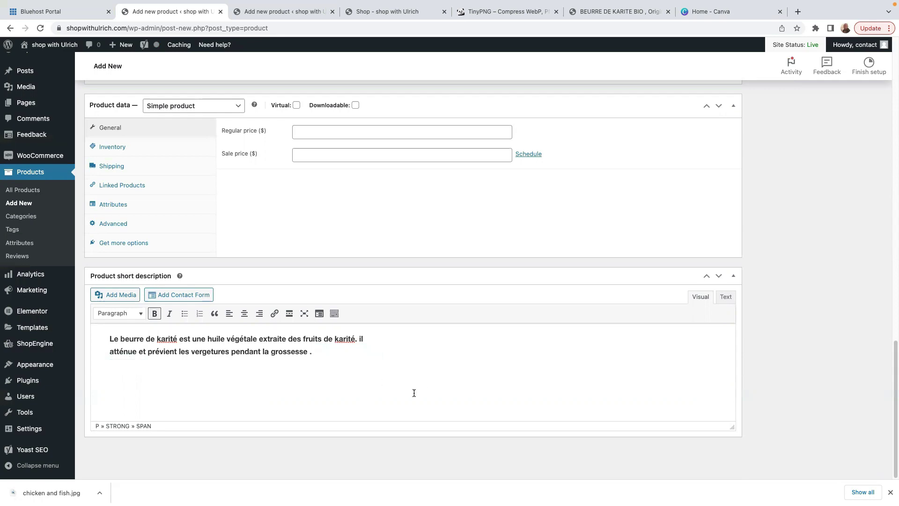
pyautogui.scroll(10, 393, 400)
pyautogui.scroll(7, 377, 406)
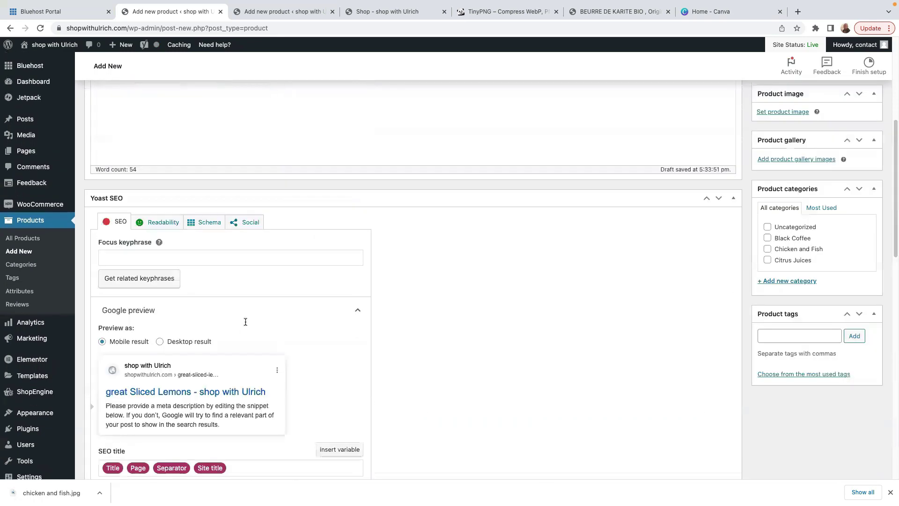
# Look over the Yoast SEO and product data sections of the new product, including the available product types.
pyautogui.scroll(6, 245, 321)
pyautogui.scroll(-7, 229, 322)
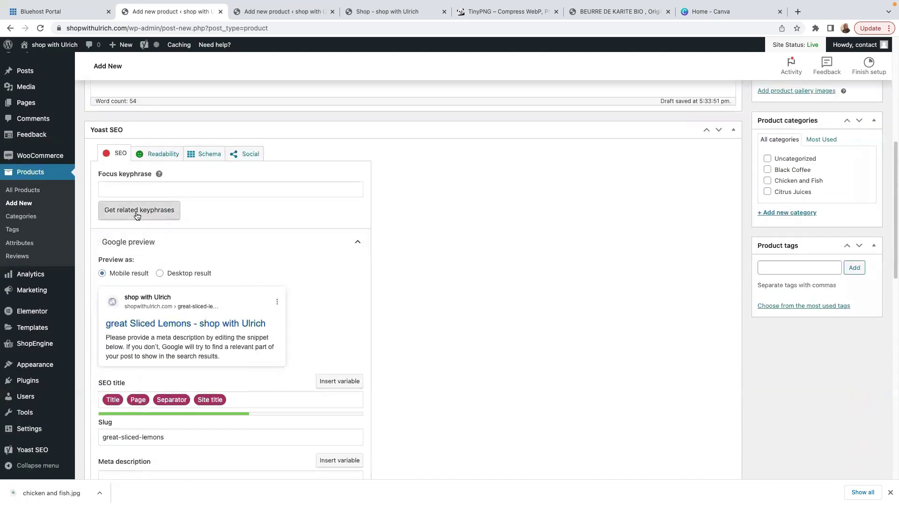
pyautogui.scroll(3, 379, 281)
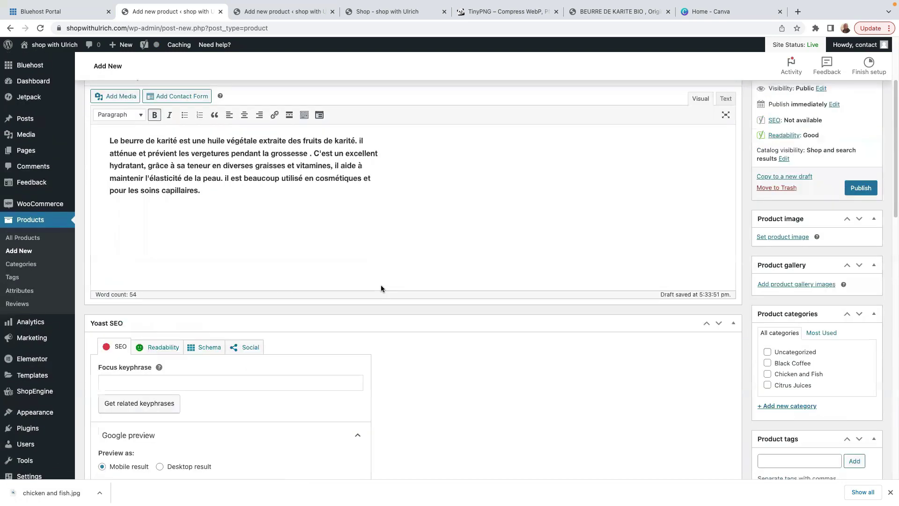
pyautogui.scroll(-12, 381, 285)
pyautogui.scroll(-3, 381, 288)
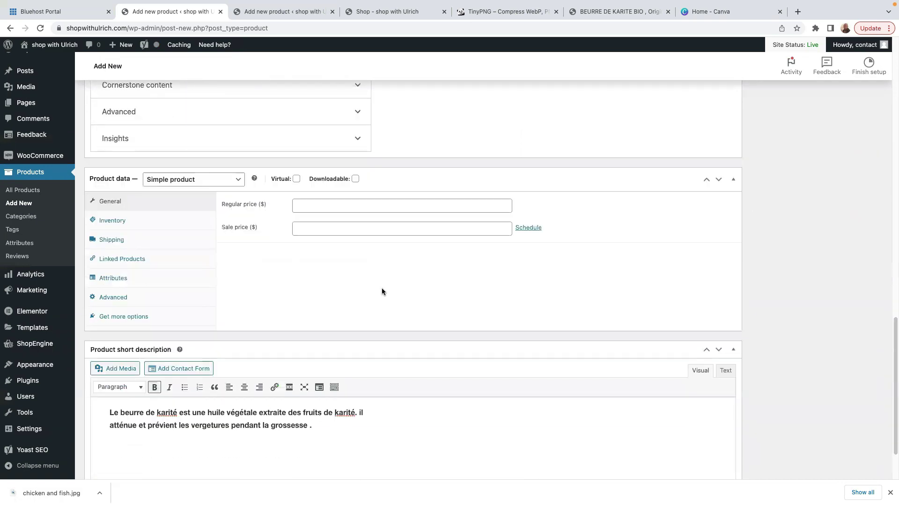
pyautogui.scroll(7, 381, 287)
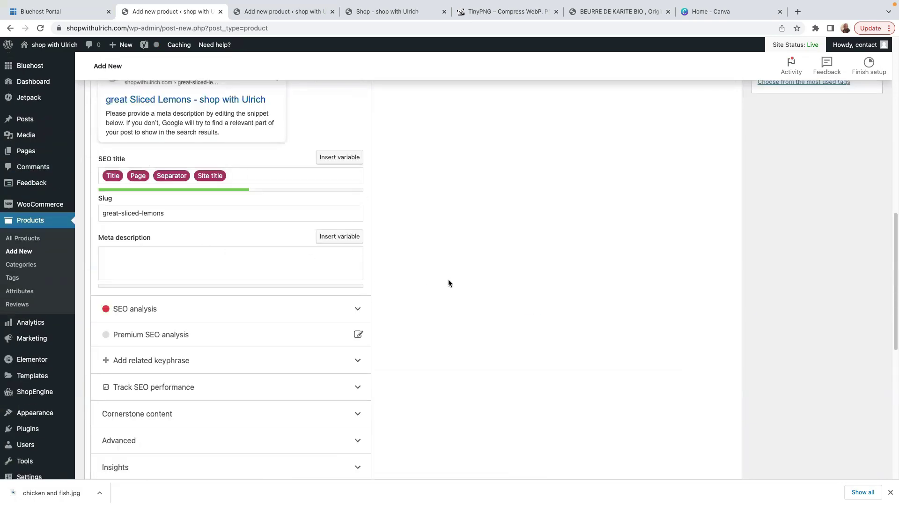
pyautogui.scroll(-8, 448, 279)
pyautogui.scroll(4, 433, 282)
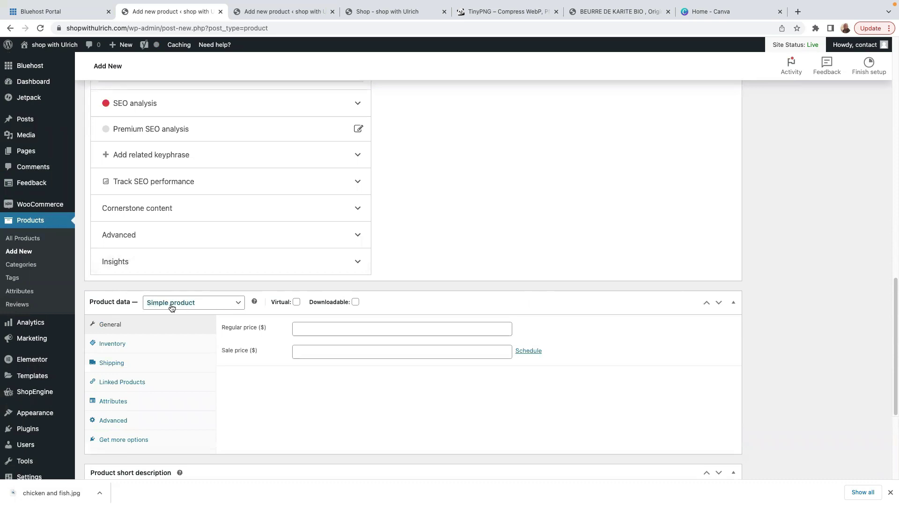
pyautogui.click(226, 306)
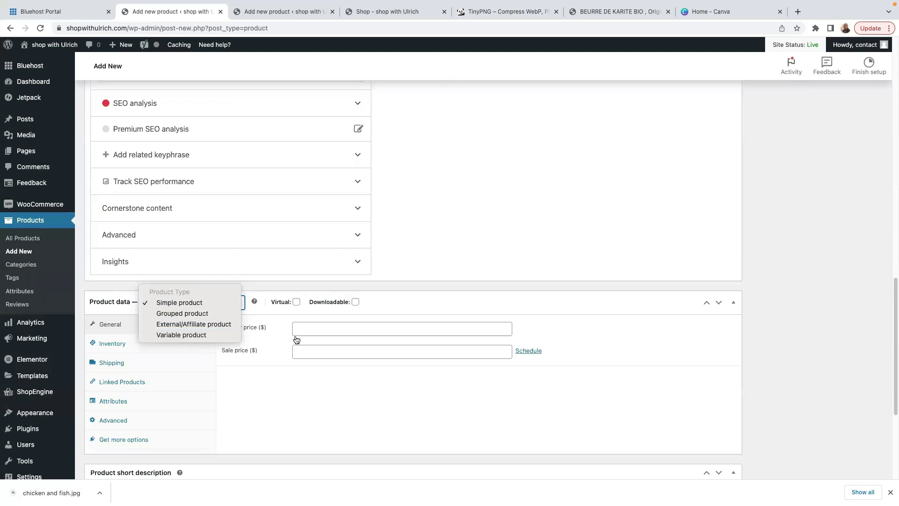
pyautogui.click(424, 298)
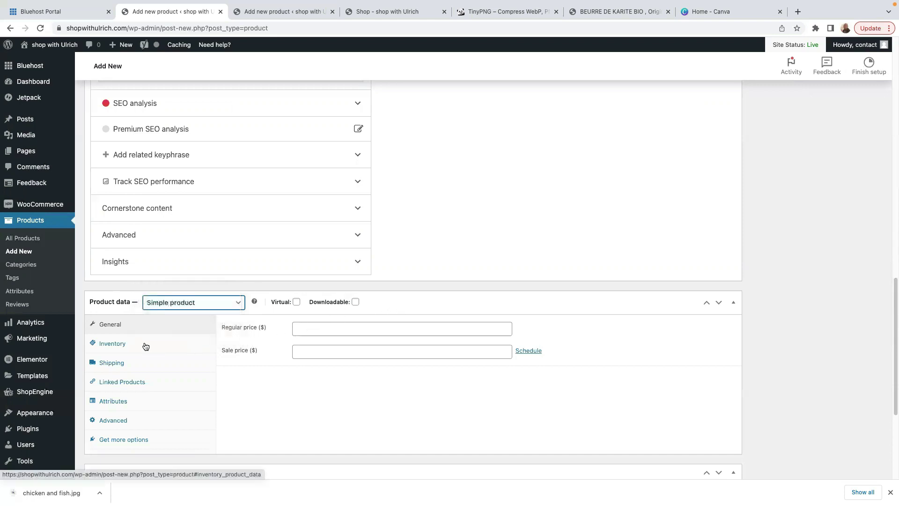
# Set the product's regular price to 24.99 and its sale price to 20.99 dollars.
pyautogui.click(322, 330)
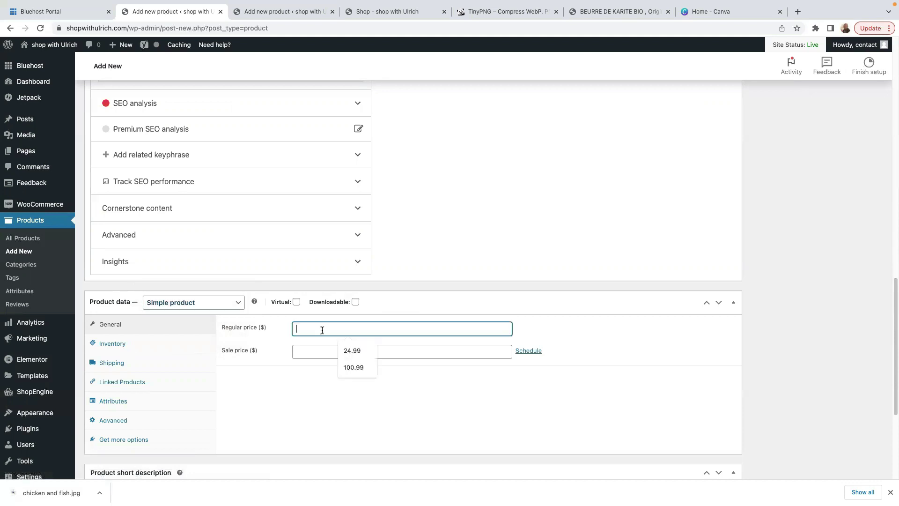
pyautogui.click(361, 355)
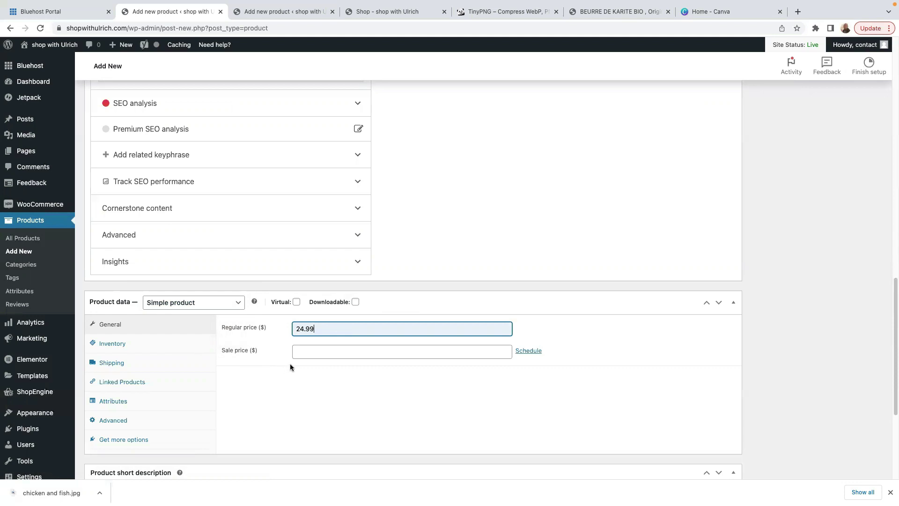
pyautogui.click(300, 352)
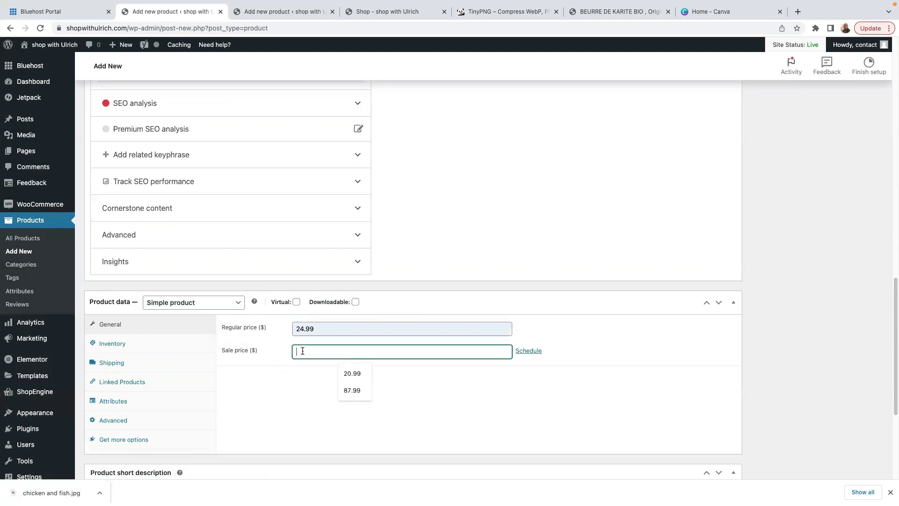
pyautogui.click(352, 373)
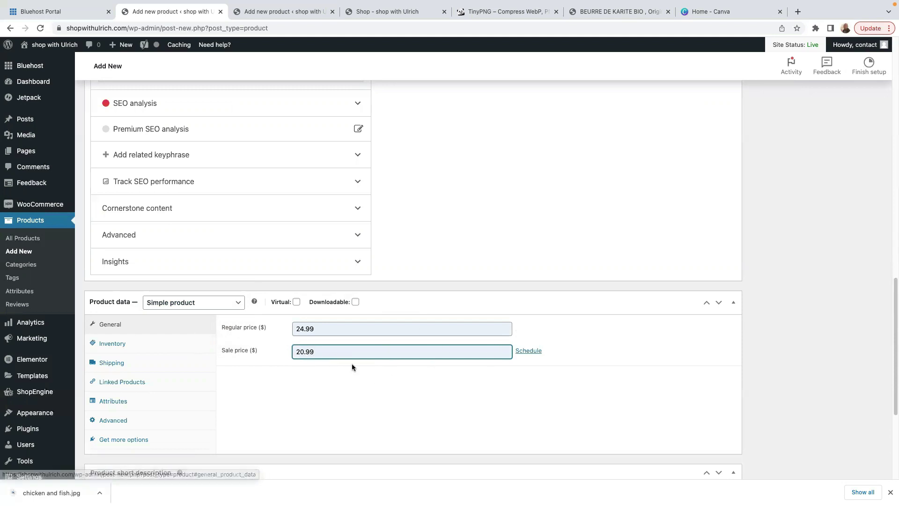
# Set the product's SKU to 10002 in the inventory settings.
pyautogui.scroll(-2, 322, 358)
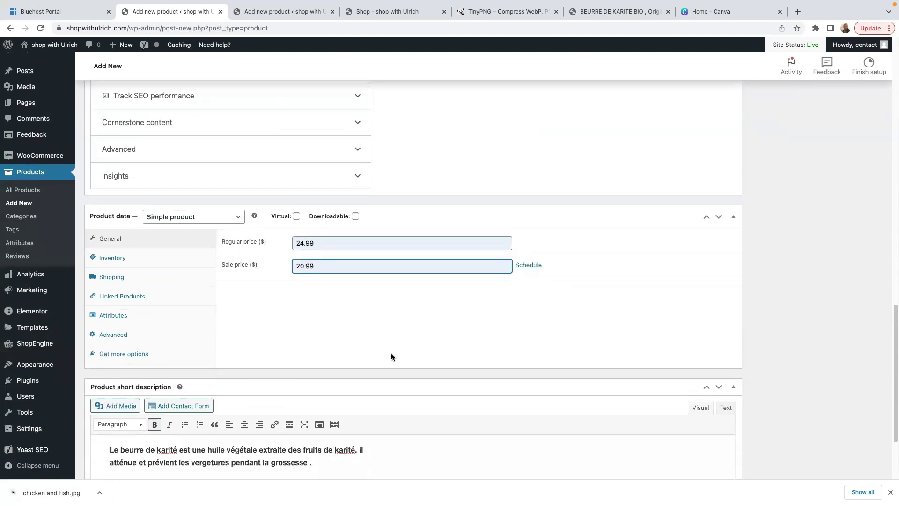
pyautogui.click(136, 259)
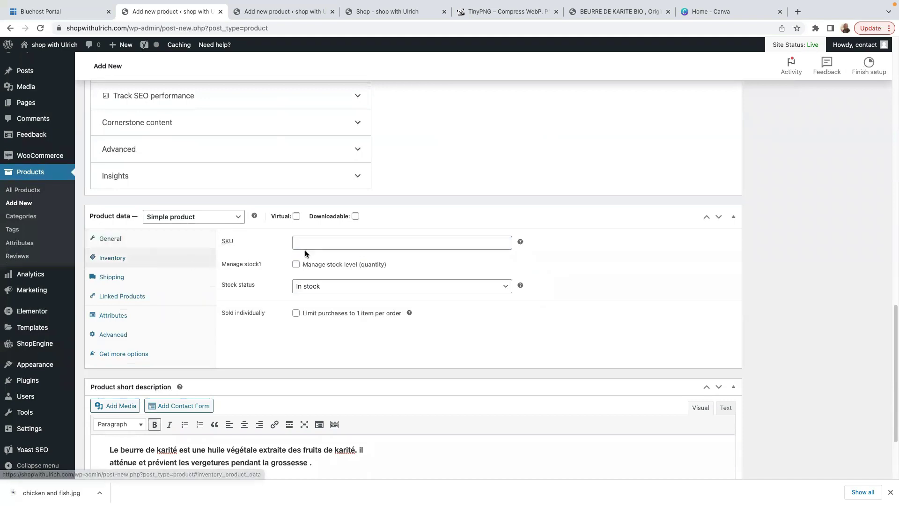
pyautogui.click(305, 242)
pyautogui.click(352, 264)
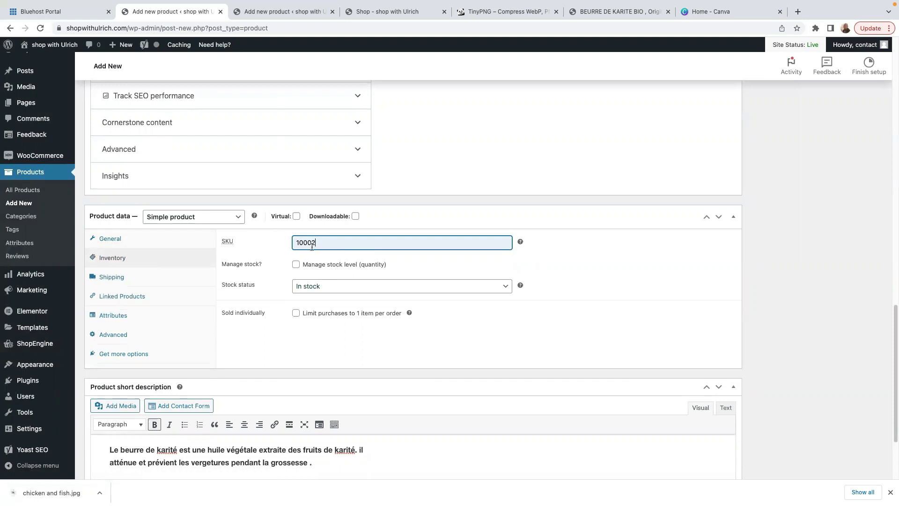
# Enable stock level management for the product and set the stock quantity to 120.
pyautogui.click(296, 265)
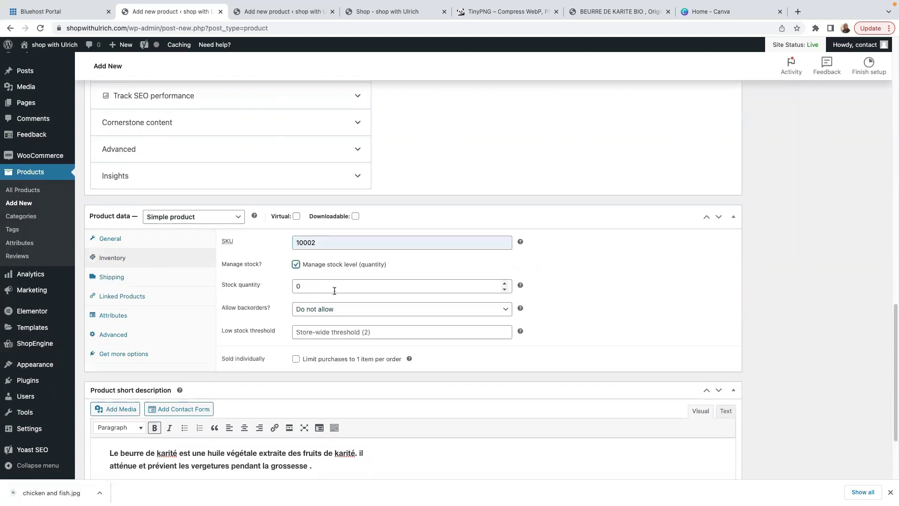
pyautogui.click(296, 285)
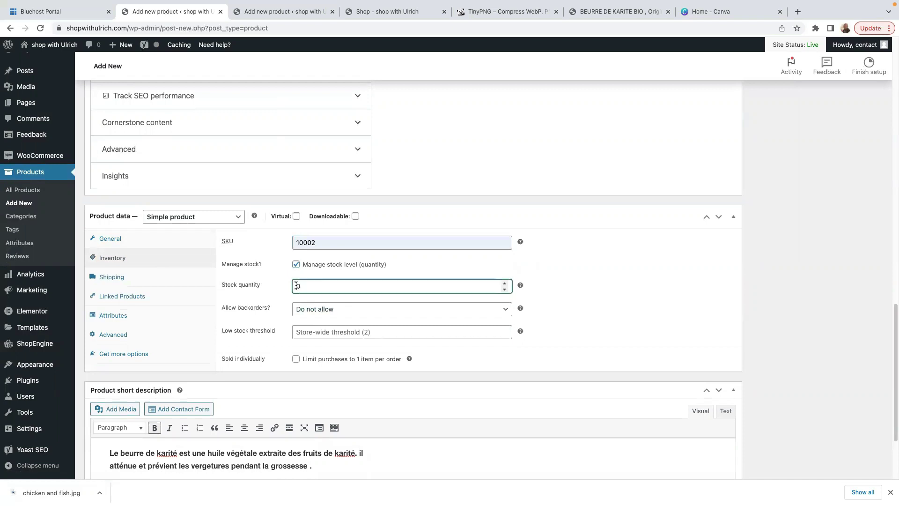
pyautogui.write('12')
# Check the backorder choices, keep Do not allow, and set the low stock threshold to 0.
pyautogui.click(379, 313)
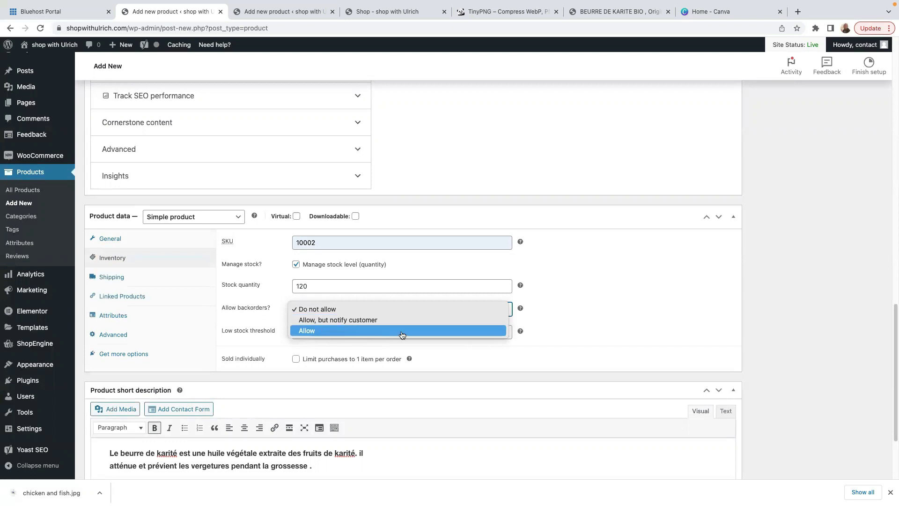
pyautogui.click(579, 328)
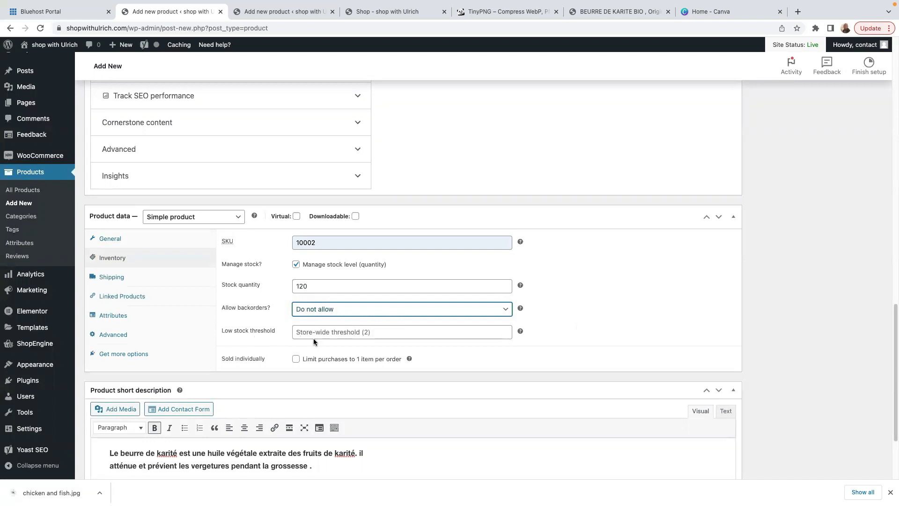
pyautogui.click(505, 336)
pyautogui.click(505, 329)
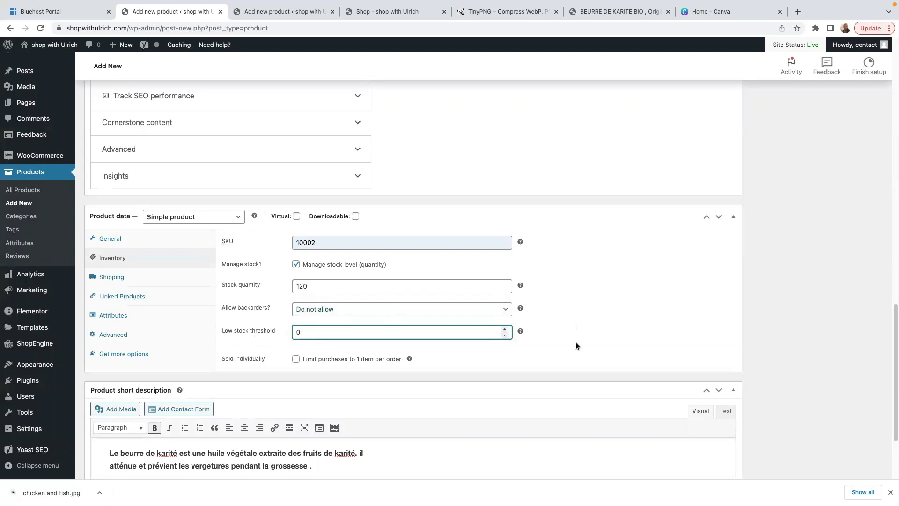
pyautogui.click(595, 324)
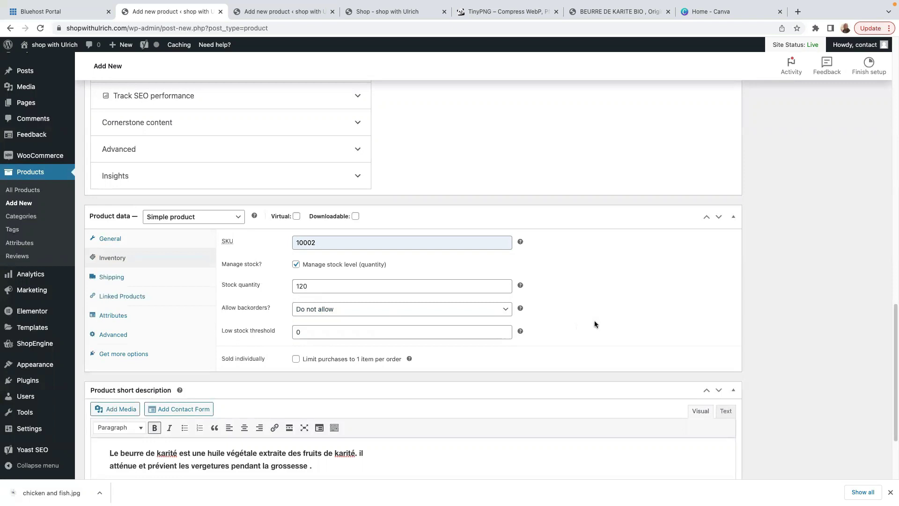
pyautogui.click(298, 359)
pyautogui.click(295, 360)
# Look through the product's shipping, linked products, attributes and advanced settings, plus the recommended extensions.
pyautogui.scroll(-3, 319, 371)
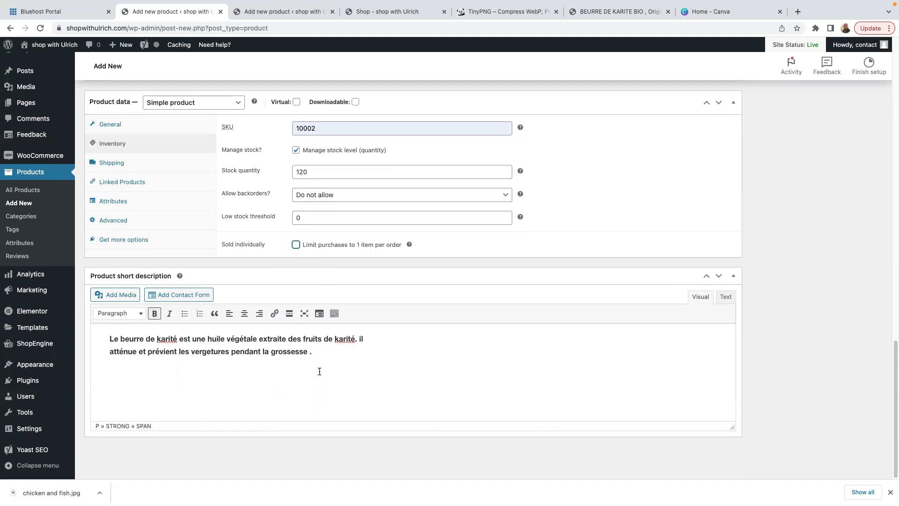
pyautogui.click(139, 164)
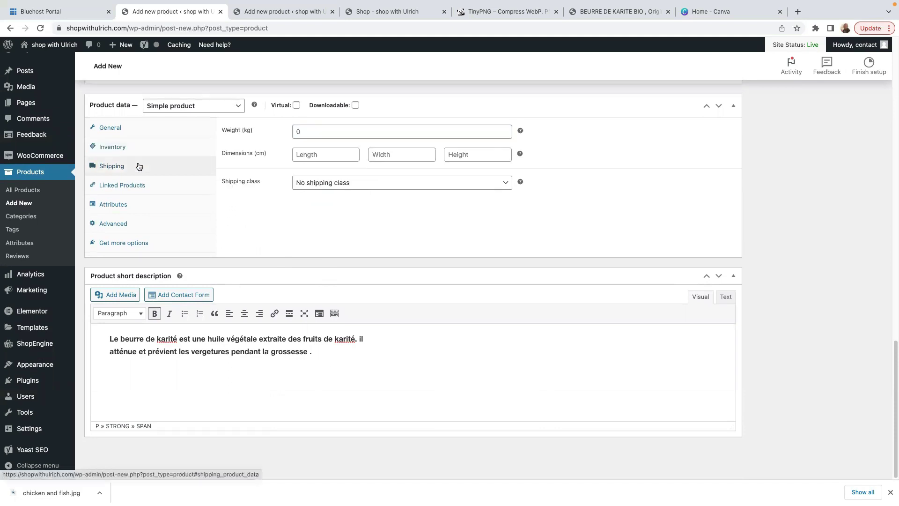
pyautogui.click(297, 132)
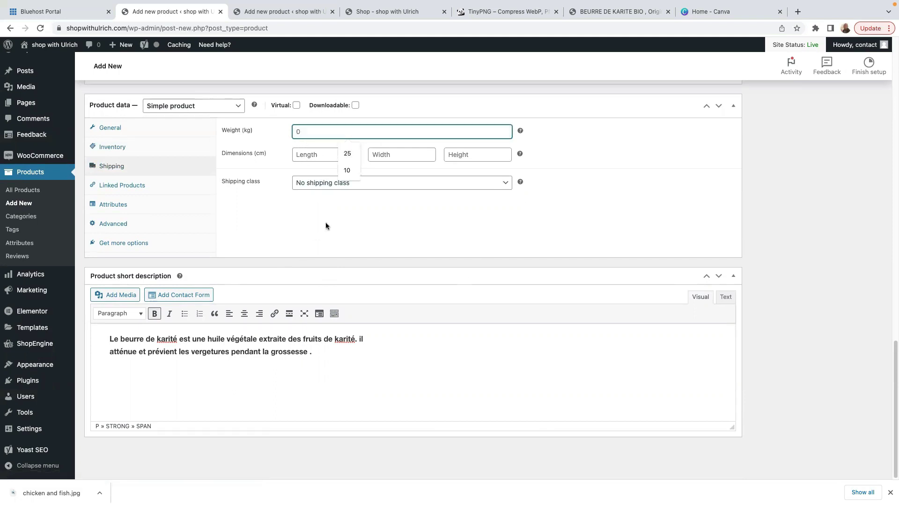
pyautogui.click(139, 190)
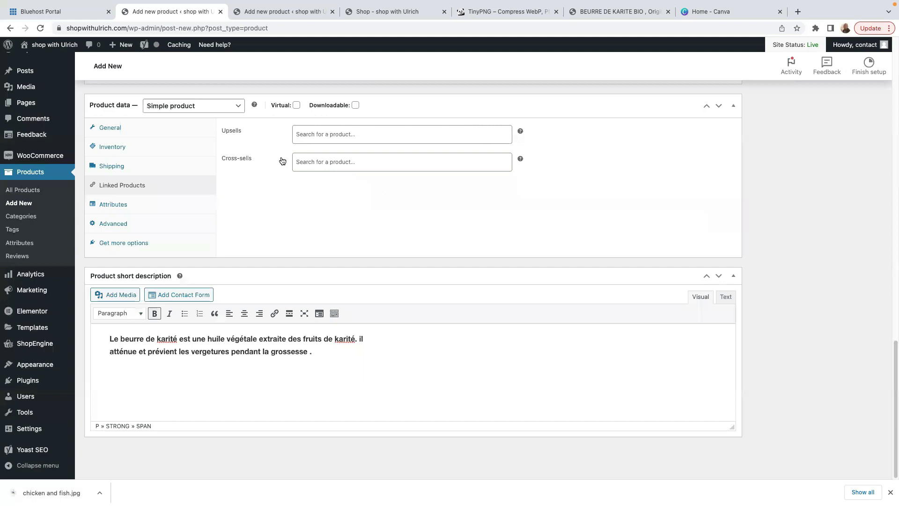
pyautogui.click(122, 205)
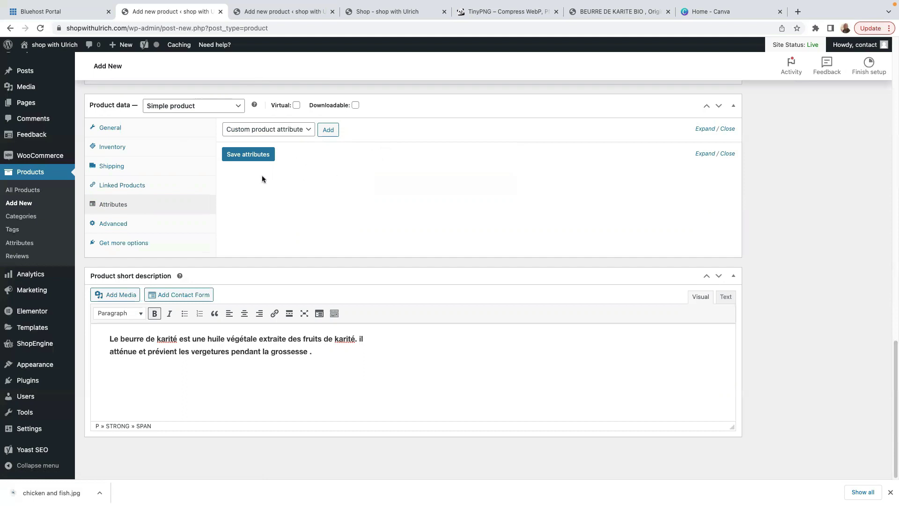
pyautogui.click(157, 225)
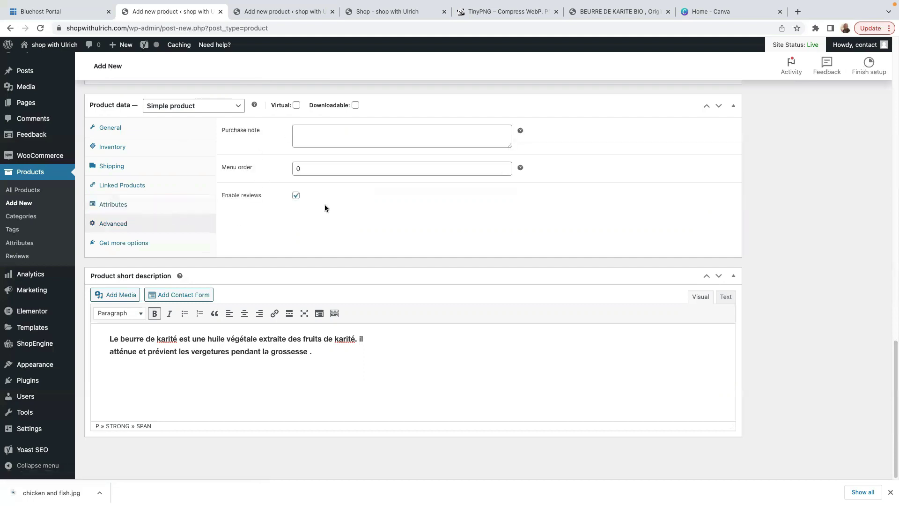
pyautogui.click(138, 244)
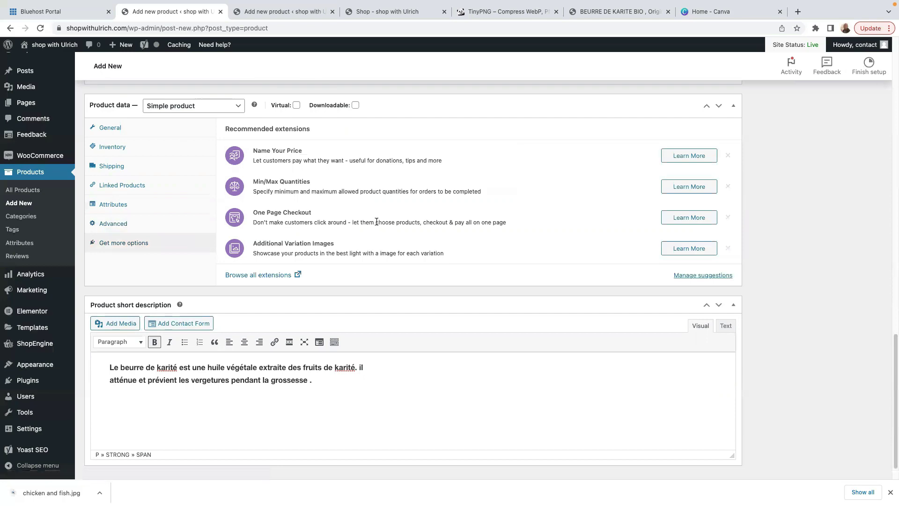
pyautogui.scroll(-1, 387, 219)
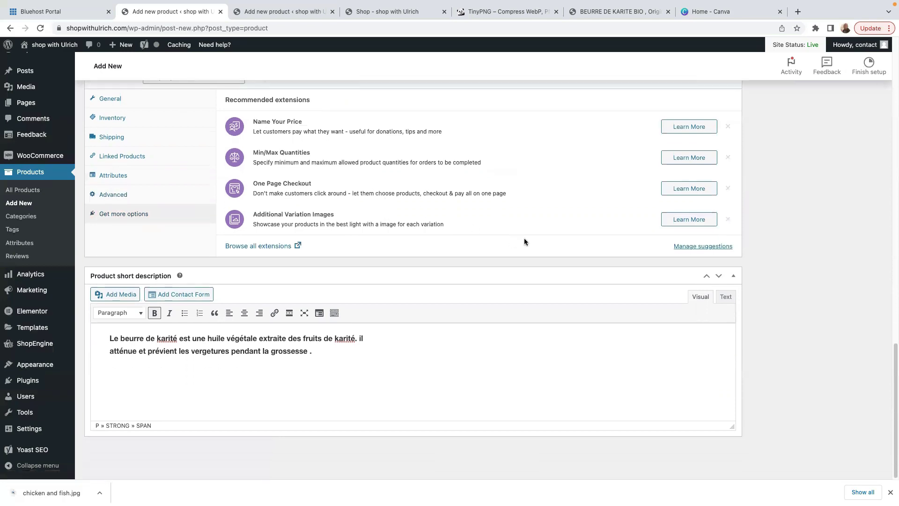
# Set lemon-sliced.jpg from the media library as the product image.
pyautogui.scroll(10, 523, 241)
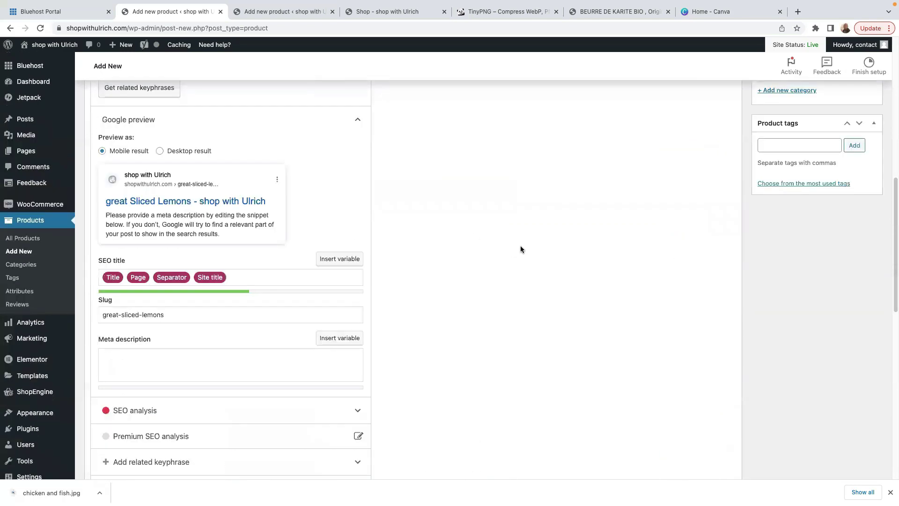
pyautogui.scroll(1, 521, 249)
pyautogui.scroll(10, 521, 249)
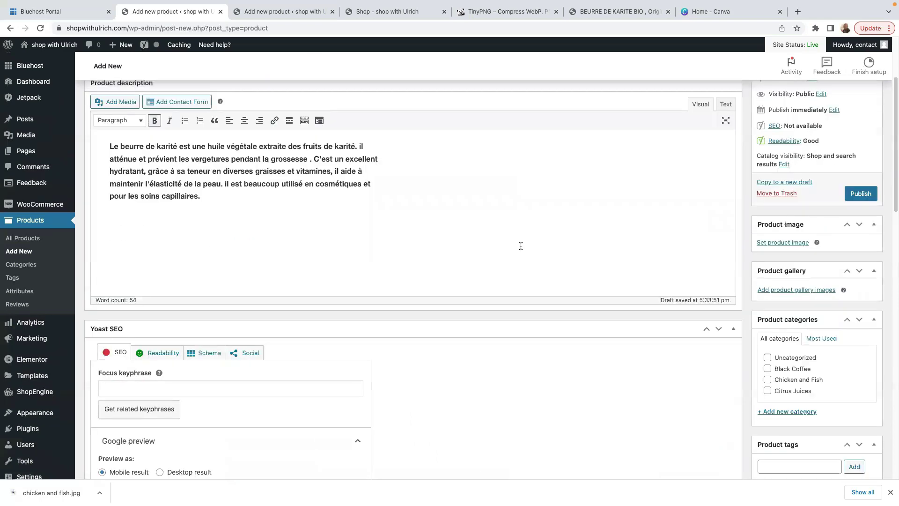
pyautogui.scroll(2, 498, 237)
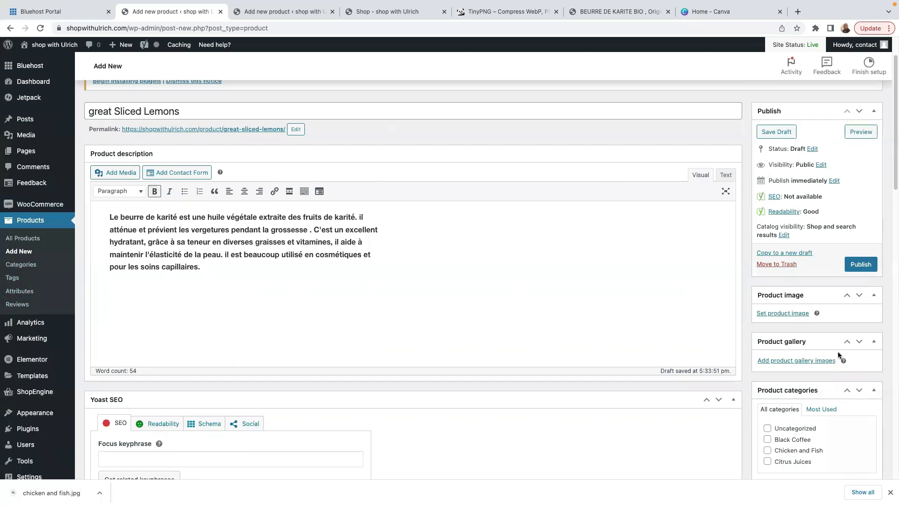
pyautogui.click(782, 314)
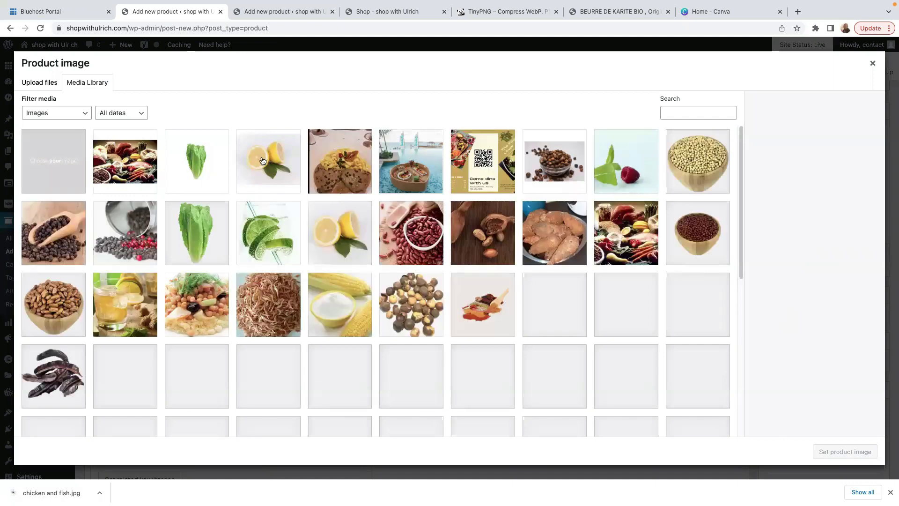
pyautogui.click(290, 140)
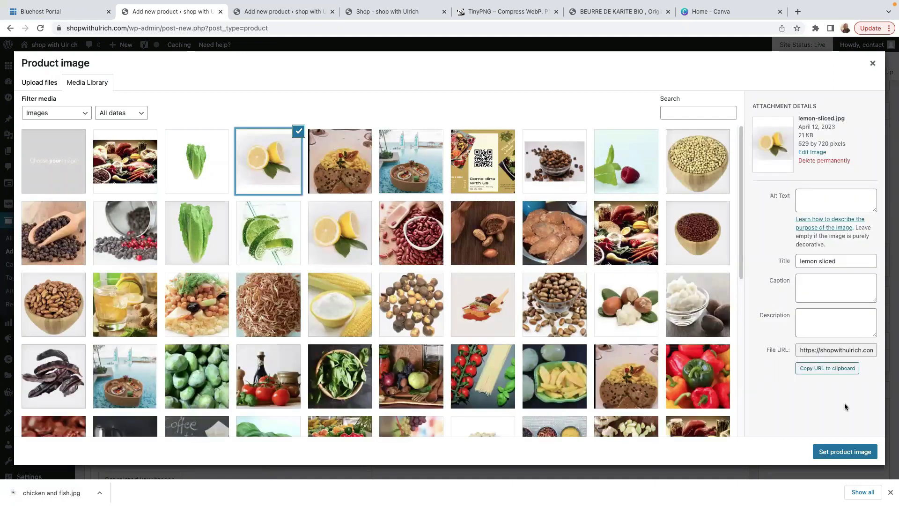
pyautogui.click(844, 452)
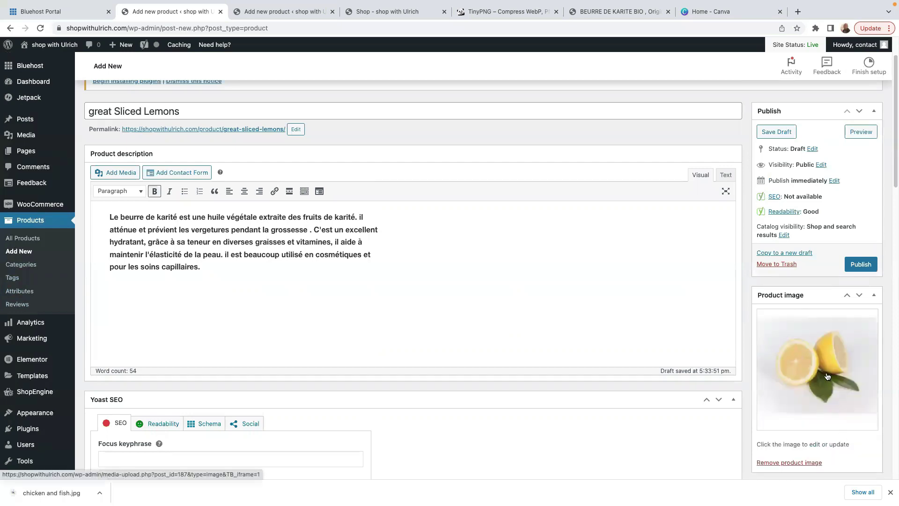
pyautogui.scroll(-1, 833, 372)
pyautogui.scroll(-4, 833, 372)
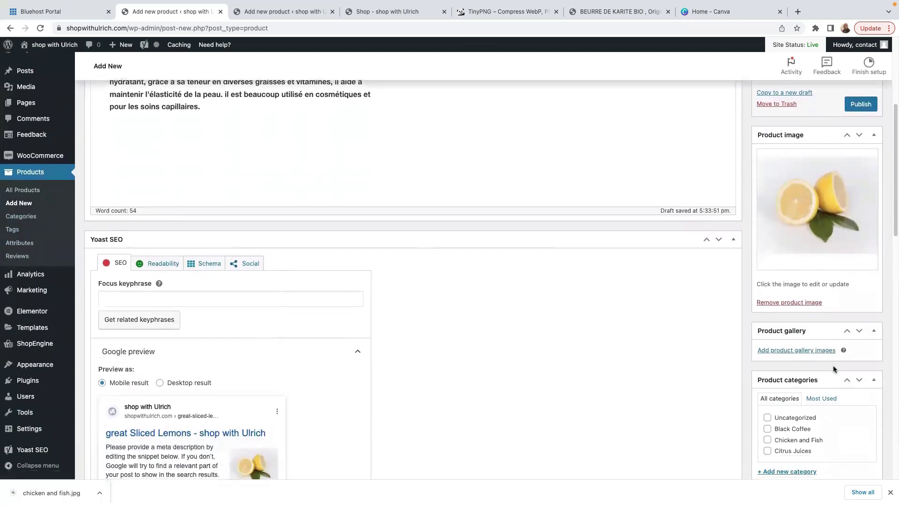
# Add tasty-salad.jpg, chicken-and-fish.jpg and the sliced lime image from the media library to the product gallery.
pyautogui.click(798, 352)
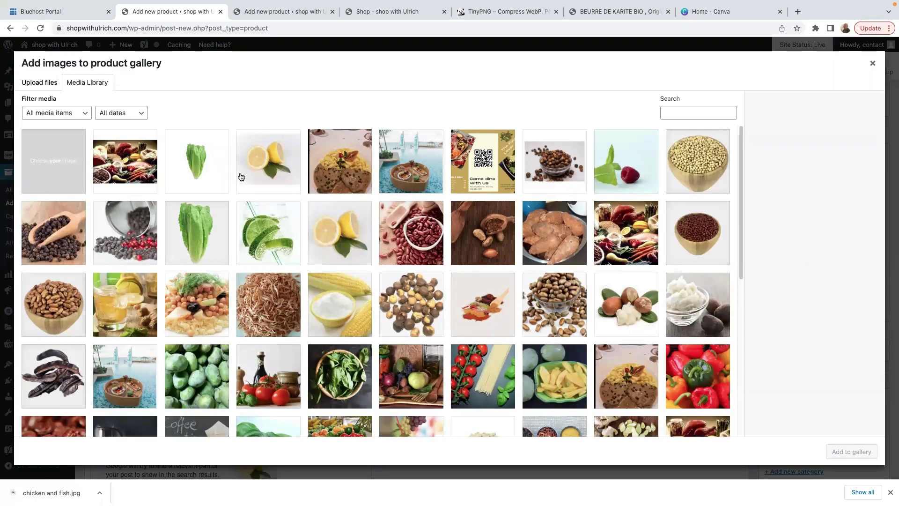
pyautogui.click(197, 161)
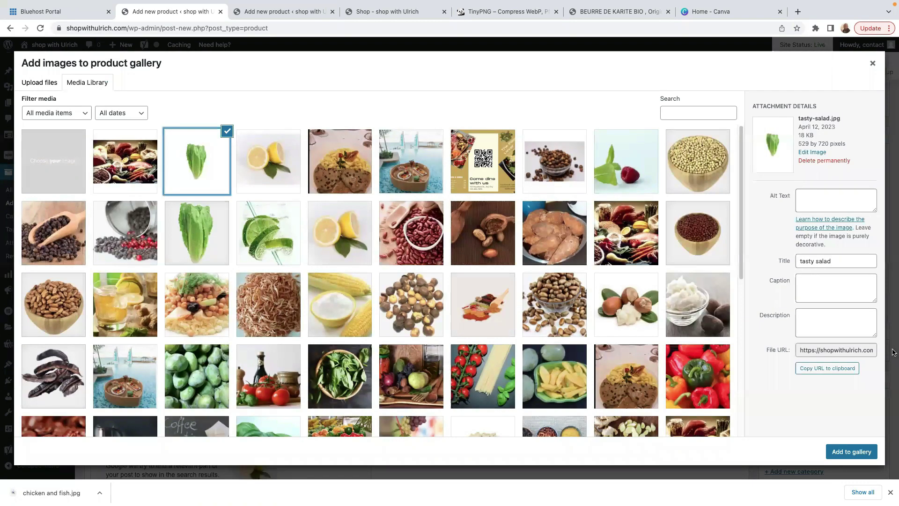
pyautogui.click(849, 453)
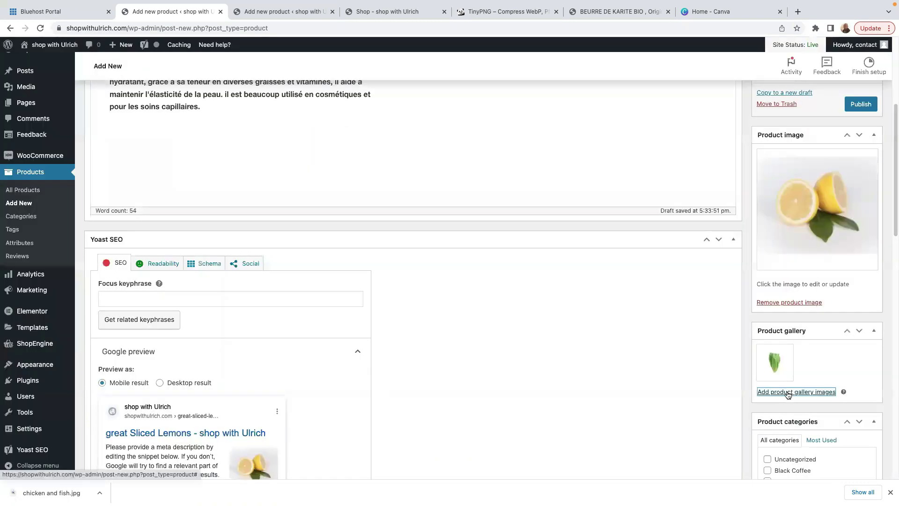
pyautogui.click(788, 394)
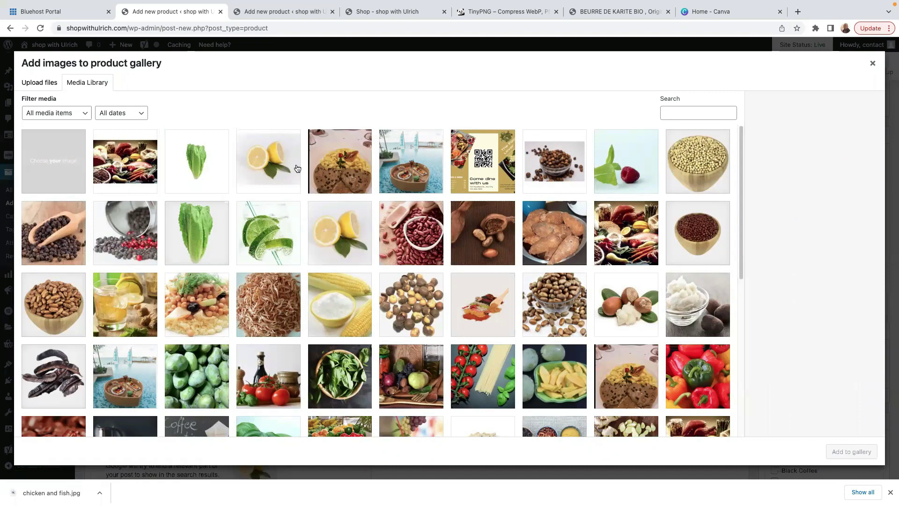
pyautogui.click(132, 166)
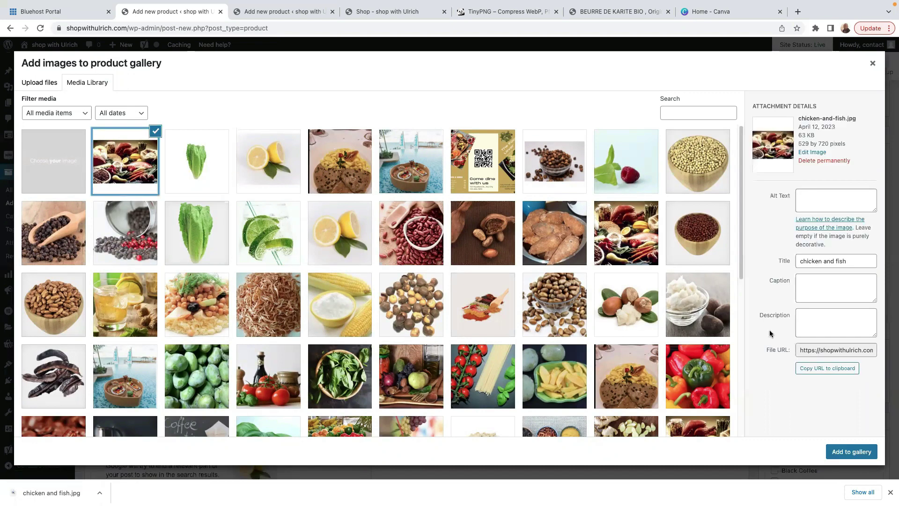
pyautogui.click(851, 451)
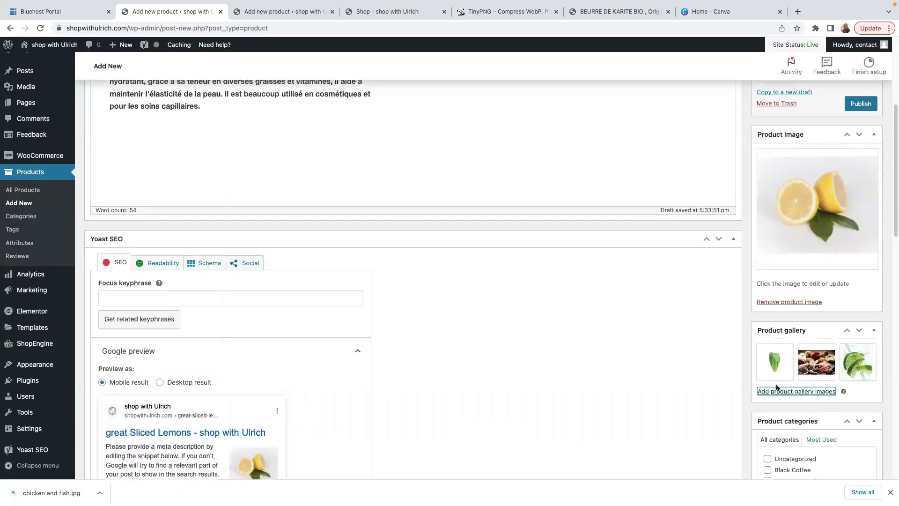
# Assign the product to the Citrus Juices category.
pyautogui.scroll(-1, 851, 453)
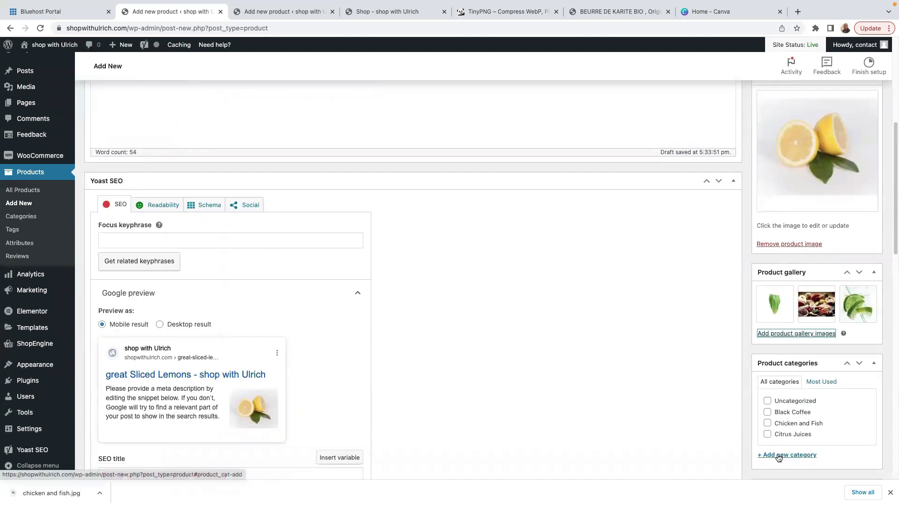
pyautogui.scroll(-1, 792, 418)
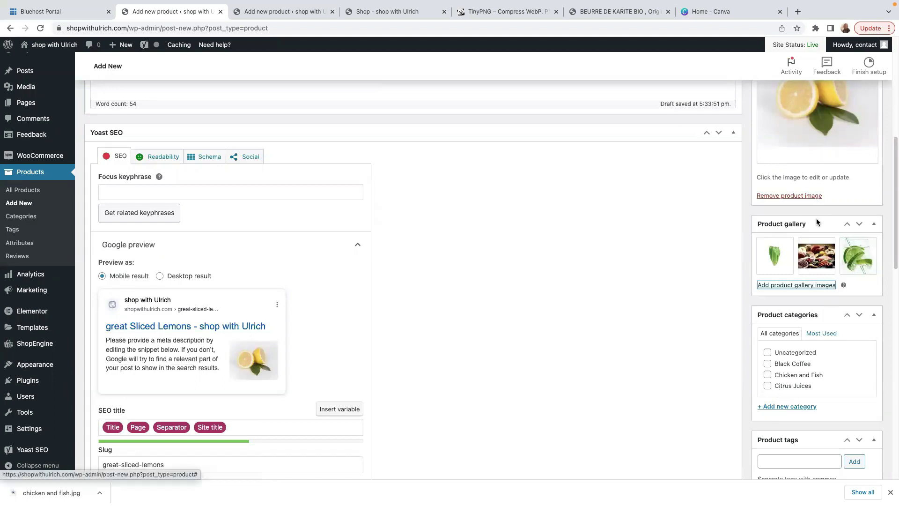
pyautogui.click(767, 386)
pyautogui.scroll(2, 778, 299)
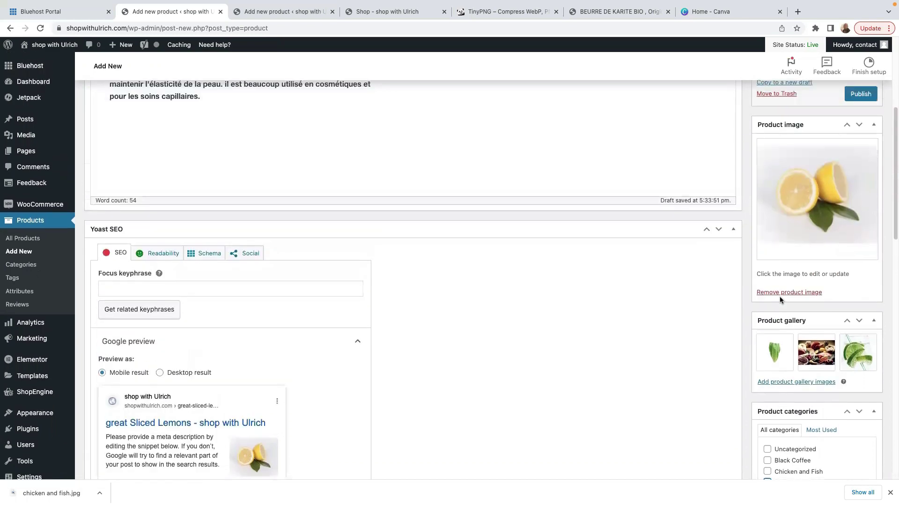
# Examine the form for adding a new product category and the product tags field without entering anything.
pyautogui.scroll(-4, 780, 299)
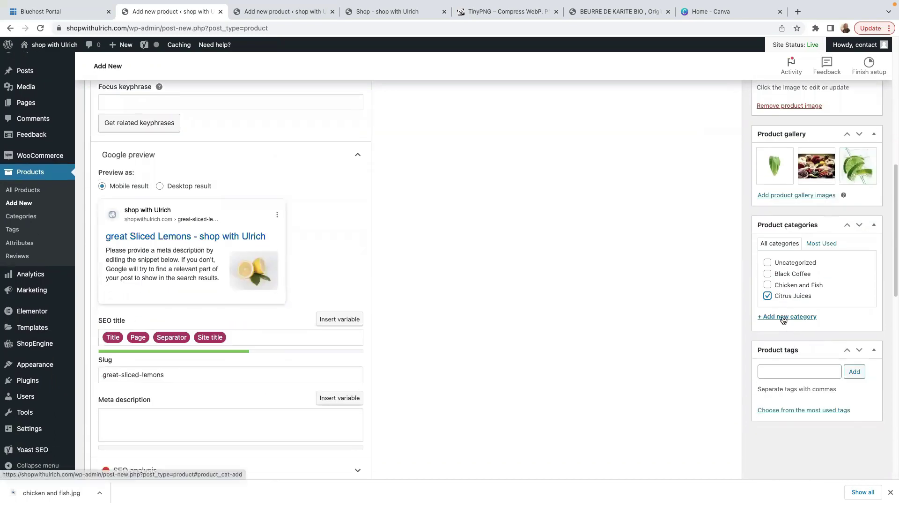
pyautogui.click(785, 318)
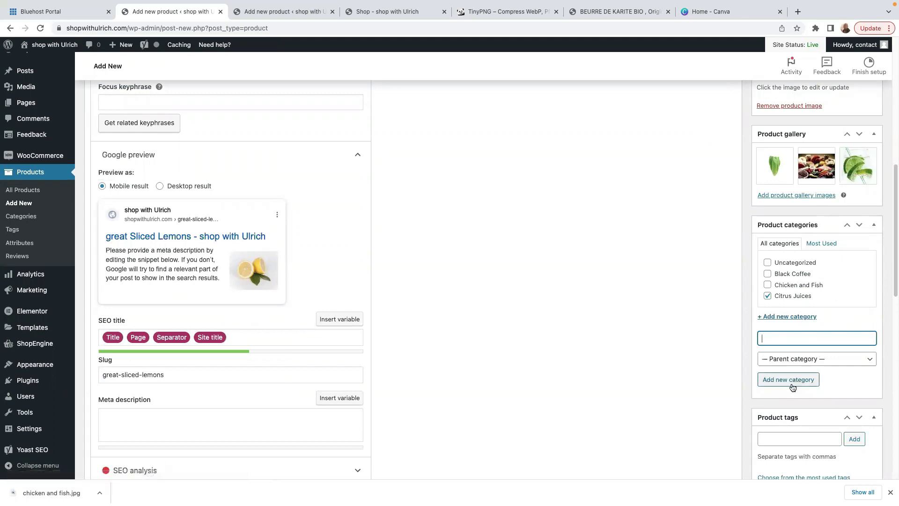
pyautogui.click(839, 379)
pyautogui.scroll(-3, 835, 294)
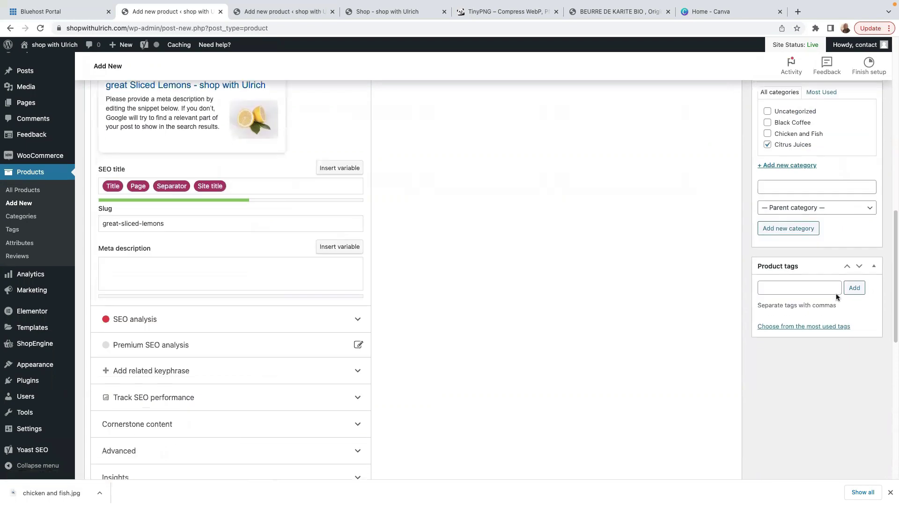
pyautogui.click(781, 293)
pyautogui.scroll(2, 773, 329)
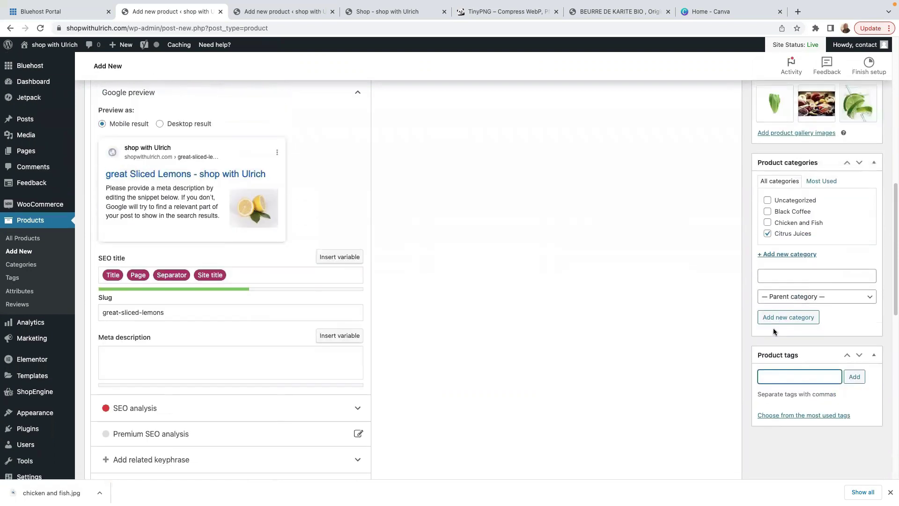
pyautogui.scroll(-5, 795, 398)
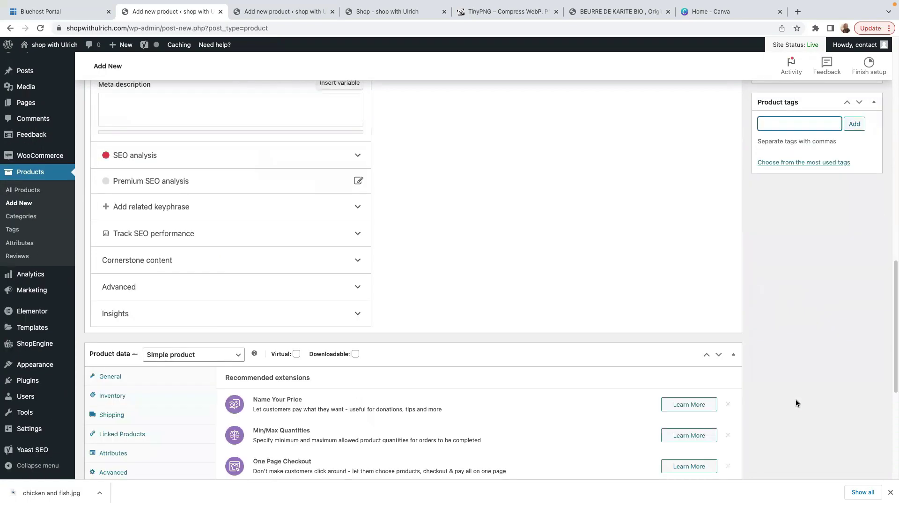
pyautogui.scroll(3, 795, 363)
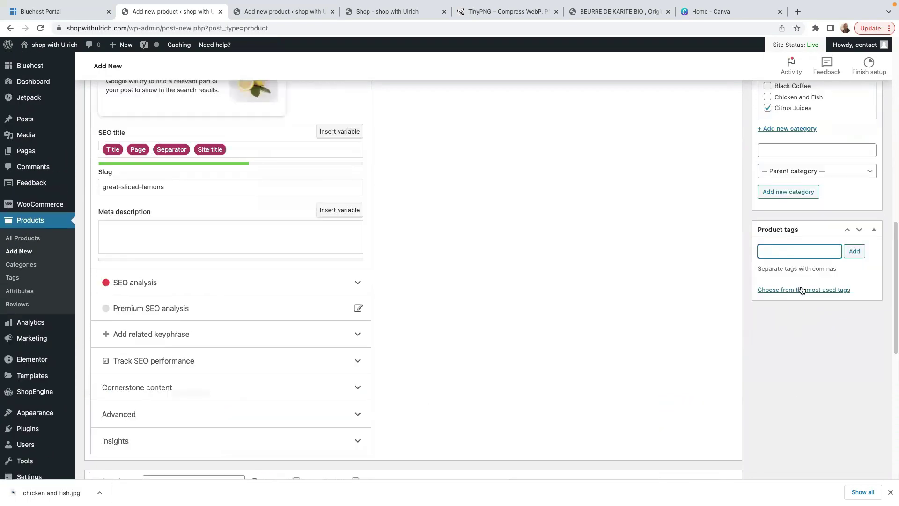
# Publish the great Sliced Lemons product and check the notices above the product title.
pyautogui.scroll(4, 801, 288)
pyautogui.scroll(10, 793, 290)
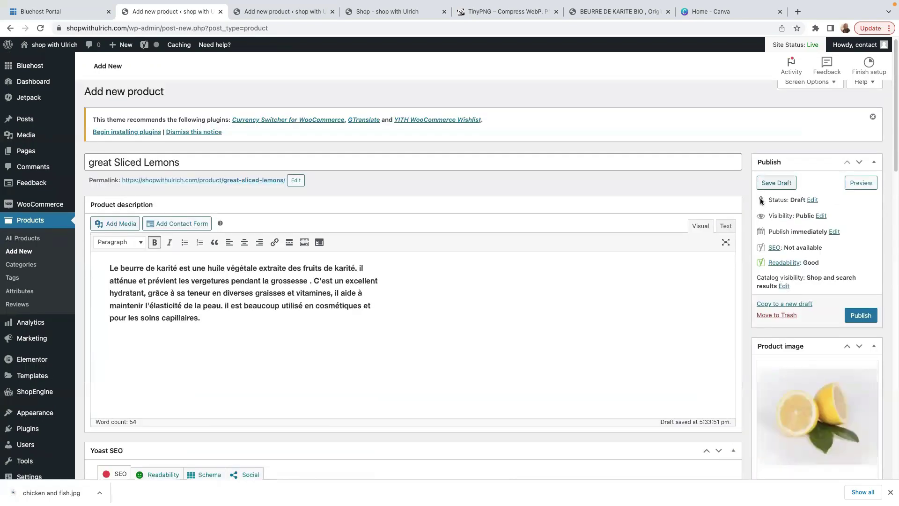
pyautogui.scroll(-3, 796, 197)
pyautogui.click(861, 173)
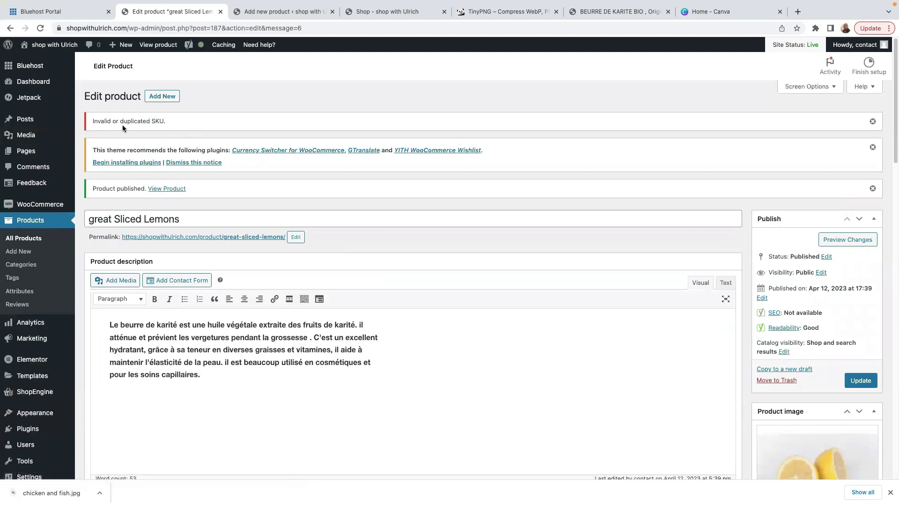
pyautogui.moveTo(165, 122); pyautogui.dragTo(153, 121)
pyautogui.click(172, 123)
# View the published great Sliced Lemons page in the store and raise the order quantity to 7.
pyautogui.click(175, 191)
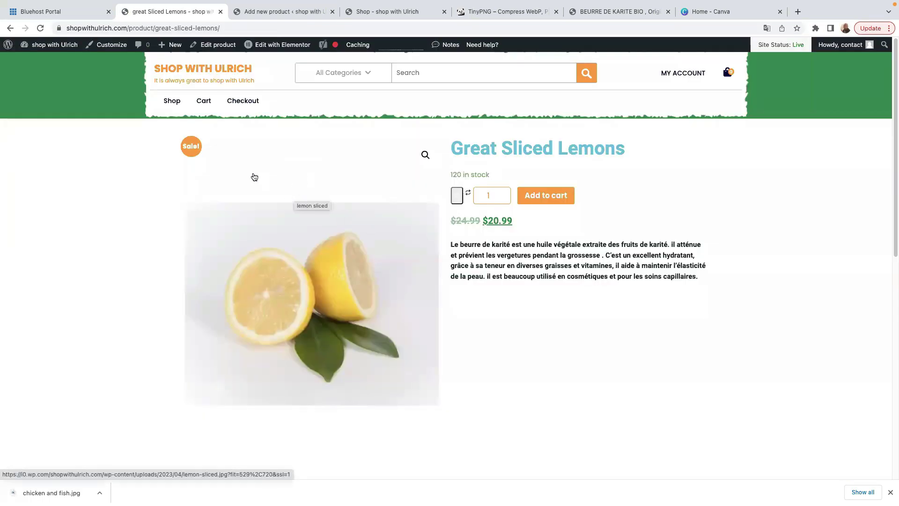
pyautogui.scroll(-3, 311, 261)
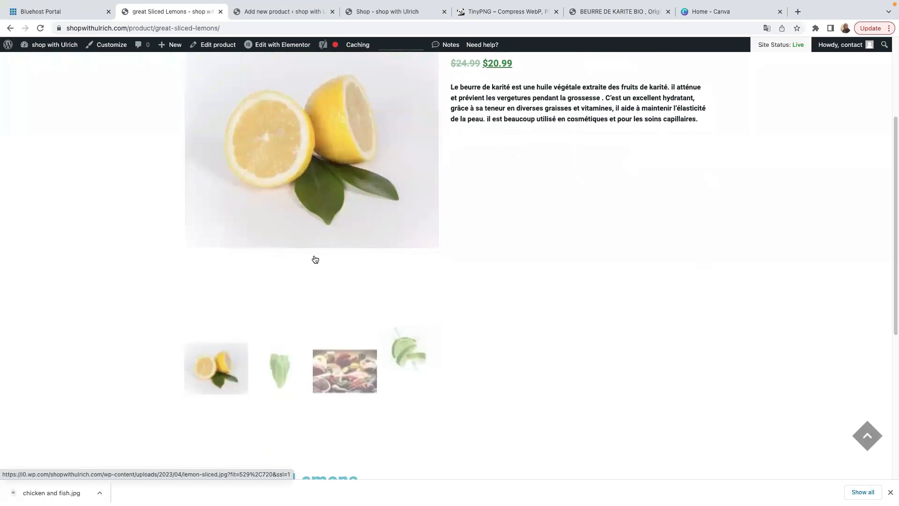
pyautogui.scroll(1, 337, 182)
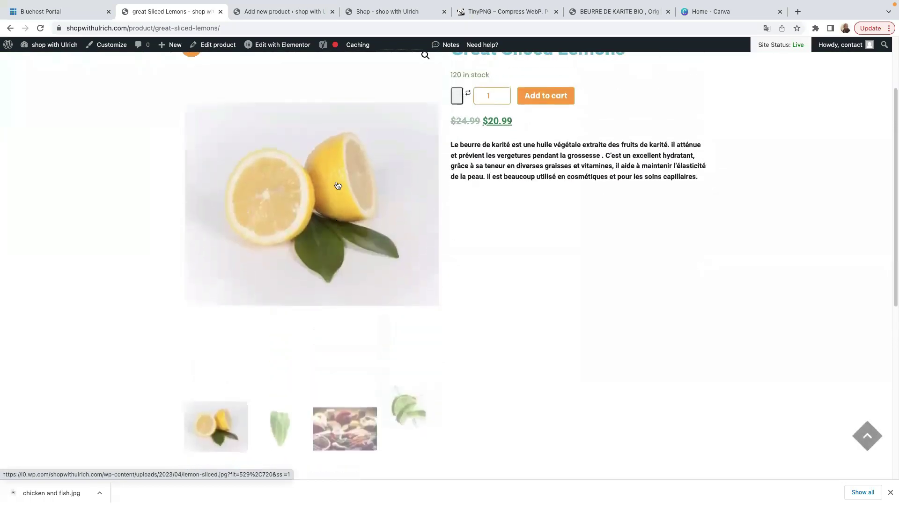
pyautogui.scroll(1, 396, 168)
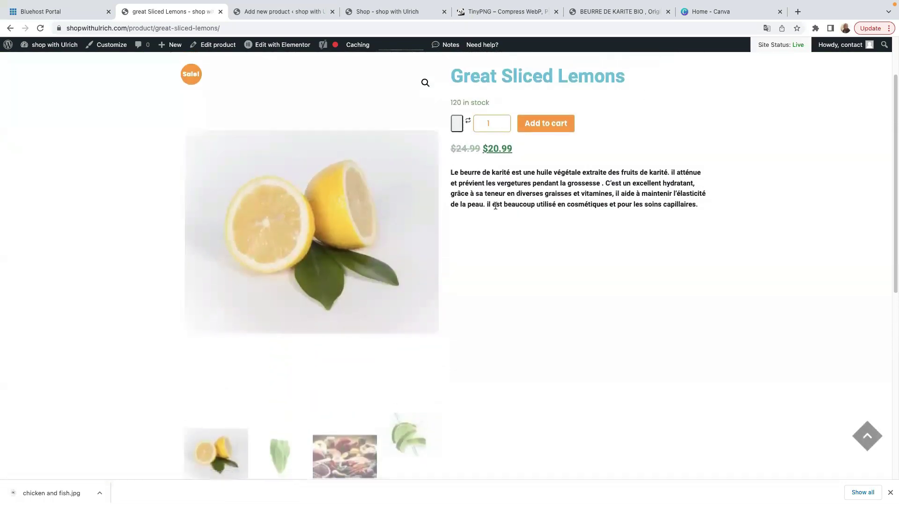
pyautogui.click(504, 120)
pyautogui.click(505, 121)
pyautogui.click(504, 121)
# Browse the product page's gallery by displaying the lettuce, chicken and fish, and lemon images in turn.
pyautogui.scroll(-4, 508, 210)
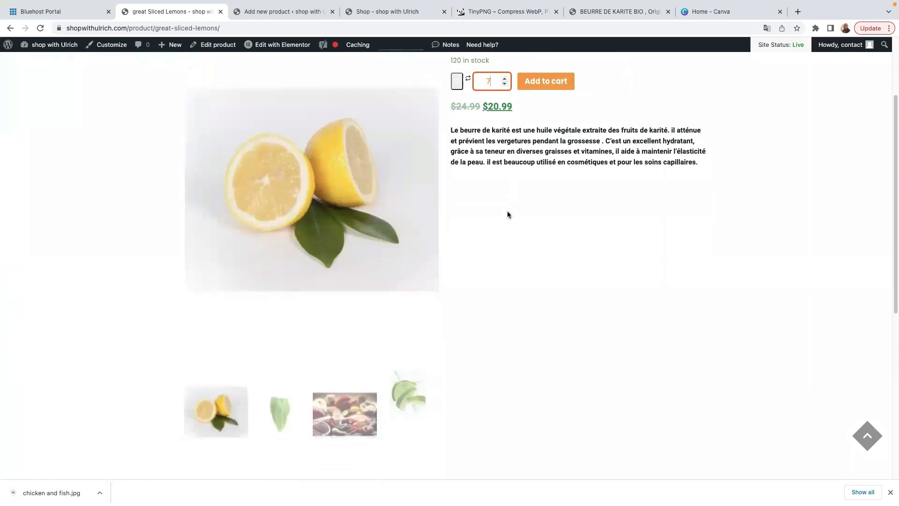
pyautogui.click(280, 296)
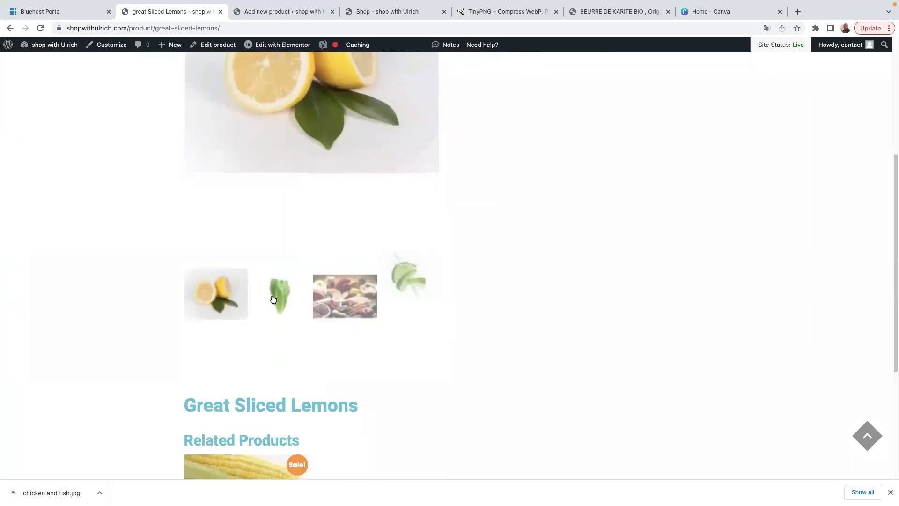
pyautogui.scroll(-3, 362, 307)
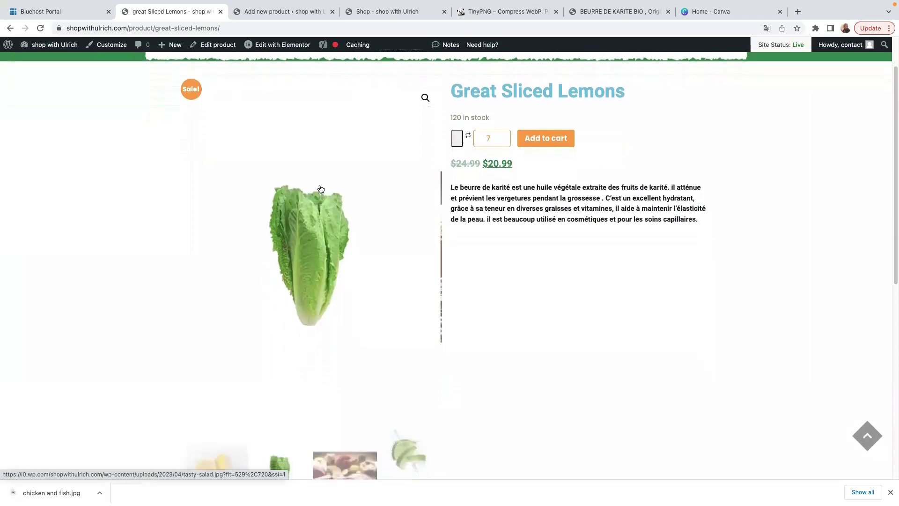
pyautogui.click(345, 395)
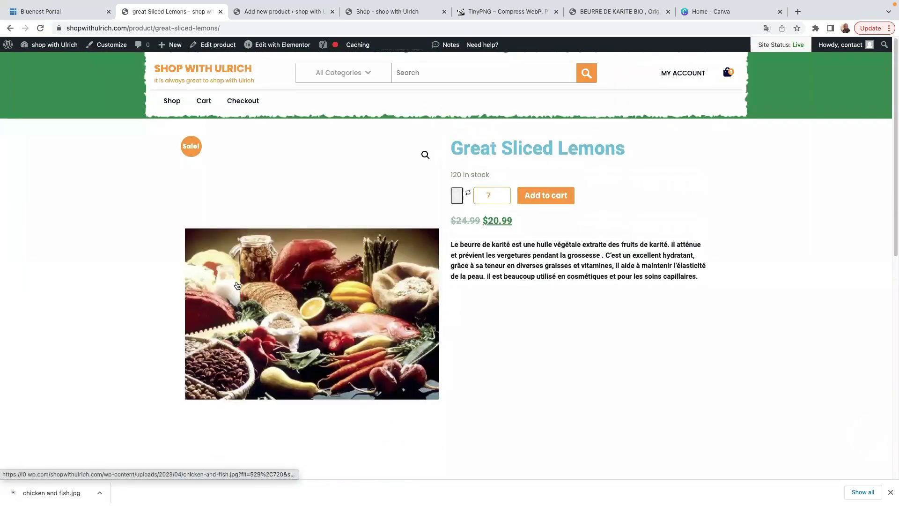
pyautogui.scroll(-3, 369, 297)
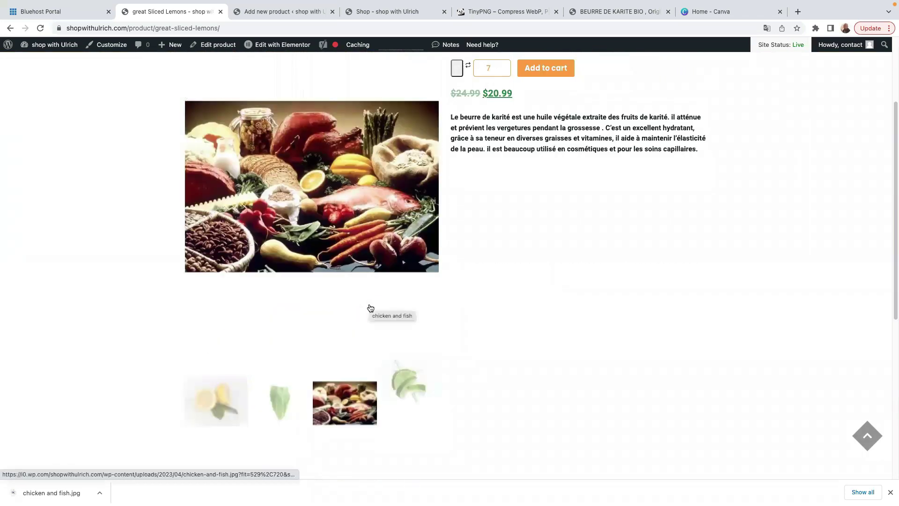
pyautogui.click(217, 410)
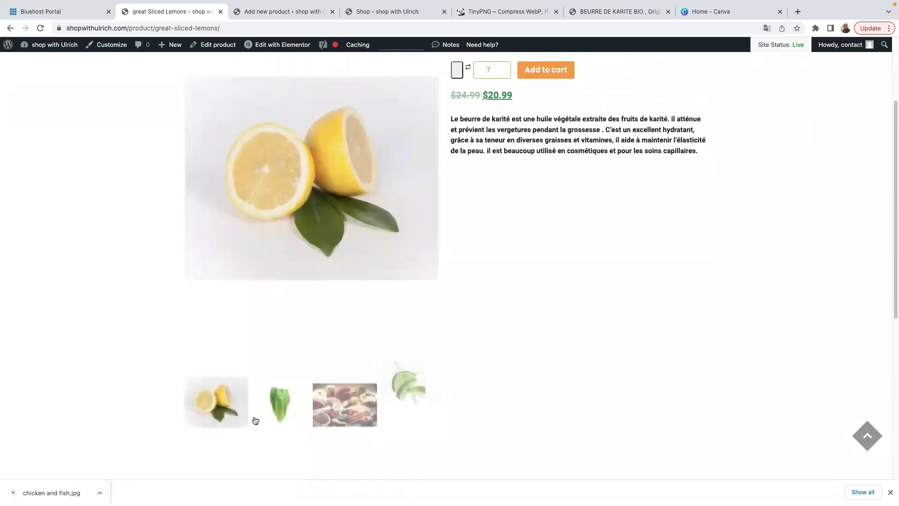
pyautogui.click(280, 414)
pyautogui.click(370, 418)
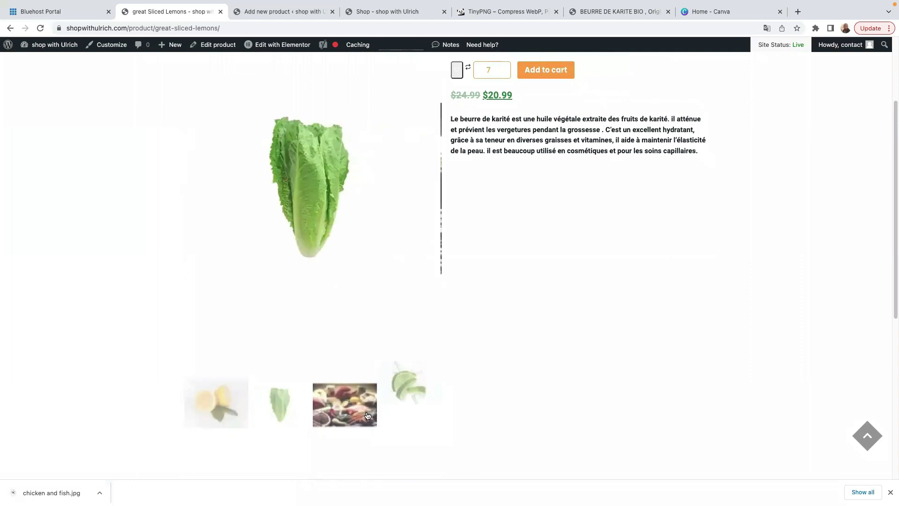
pyautogui.scroll(3, 407, 365)
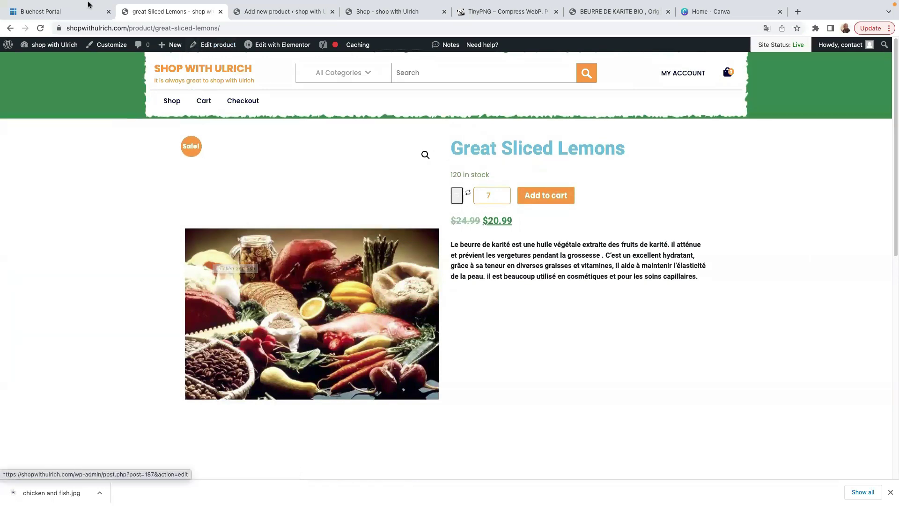
# Return to the site admin, view the product attributes page, and open the list of all products.
pyautogui.click(10, 29)
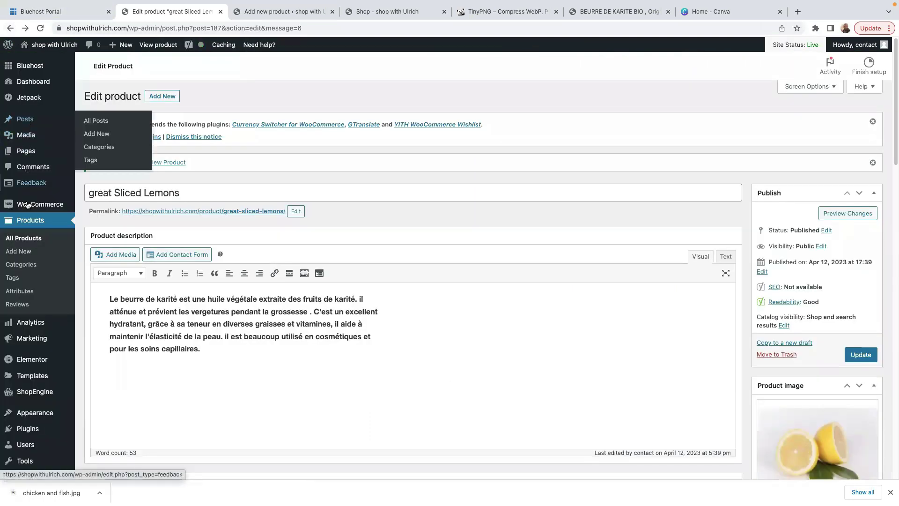
pyautogui.moveTo(47, 344)
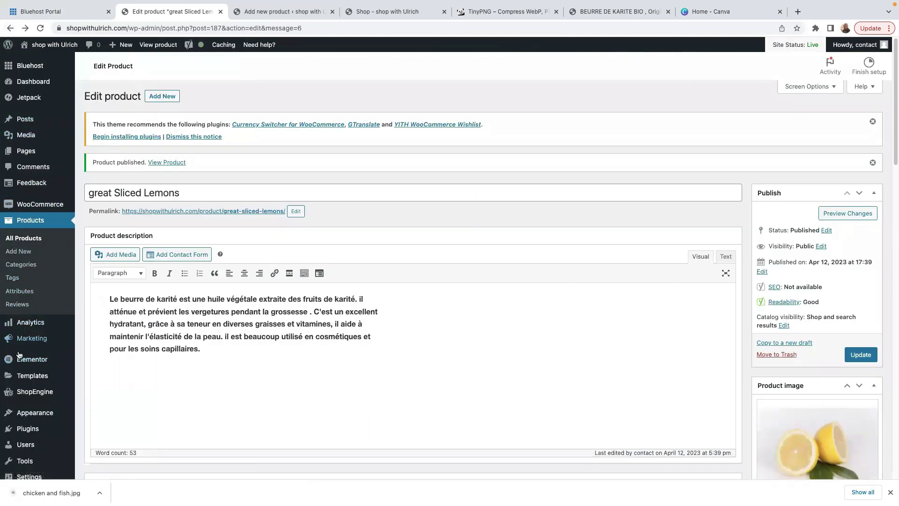
pyautogui.moveTo(35, 386)
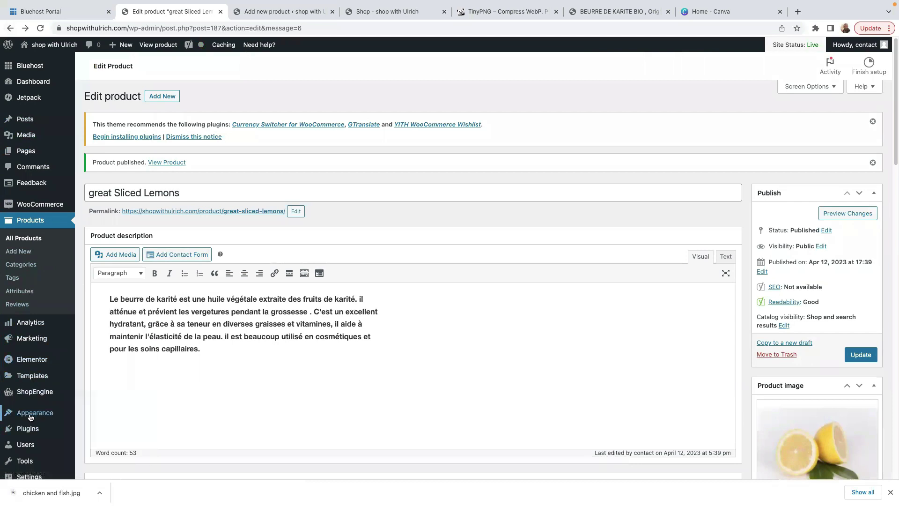
pyautogui.moveTo(28, 433)
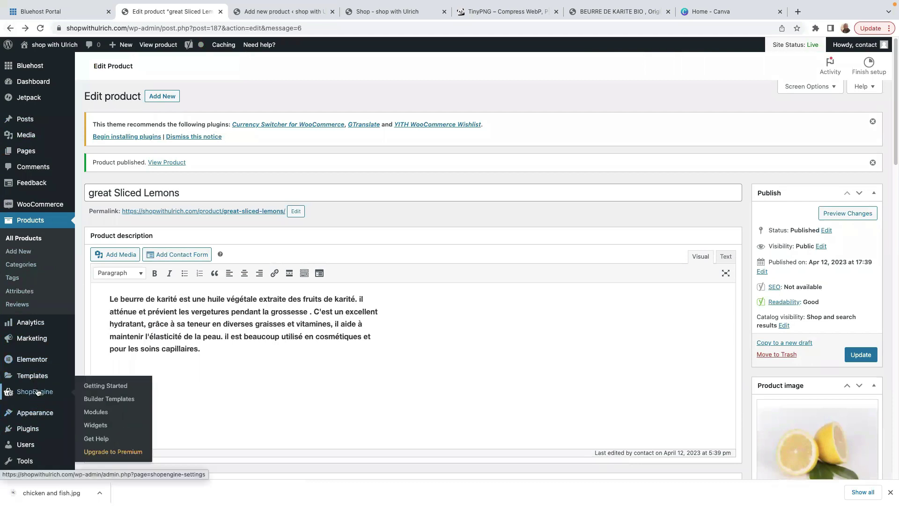
pyautogui.click(21, 292)
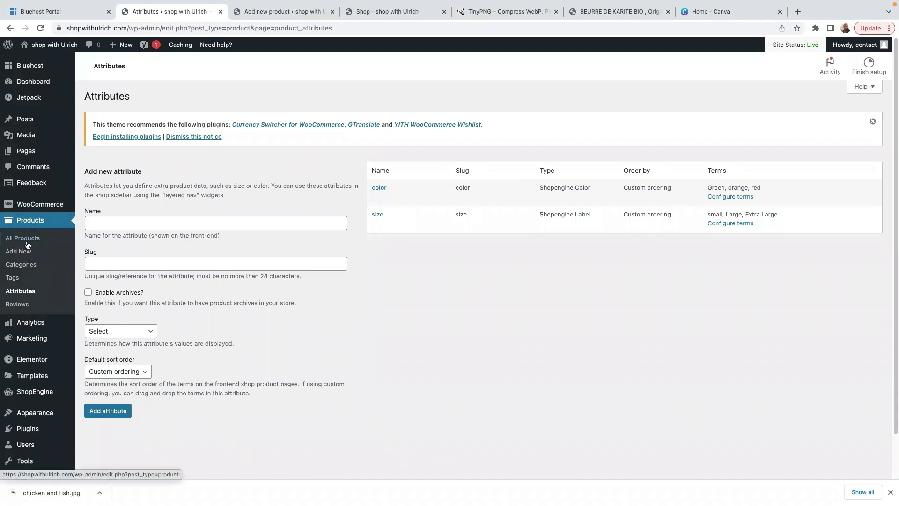
pyautogui.click(31, 222)
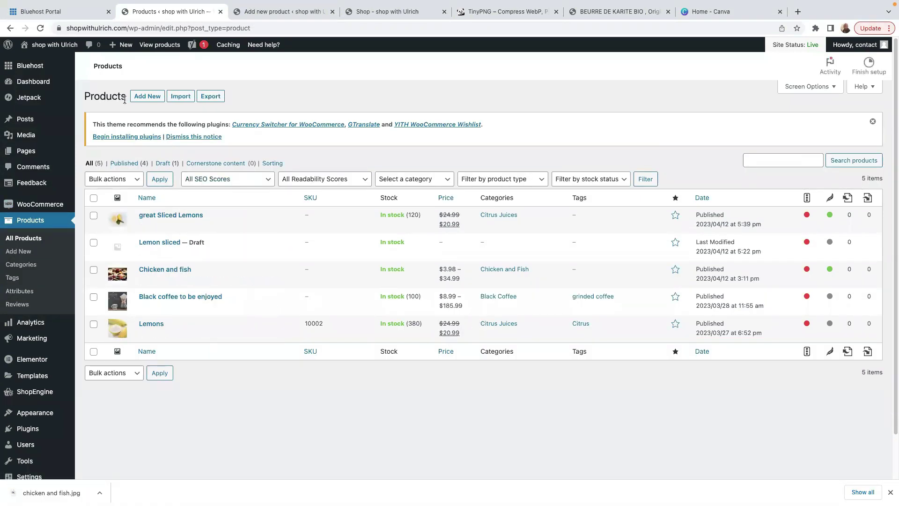
# Start a new product and title it "Fish and Checken Delicious".
pyautogui.click(141, 98)
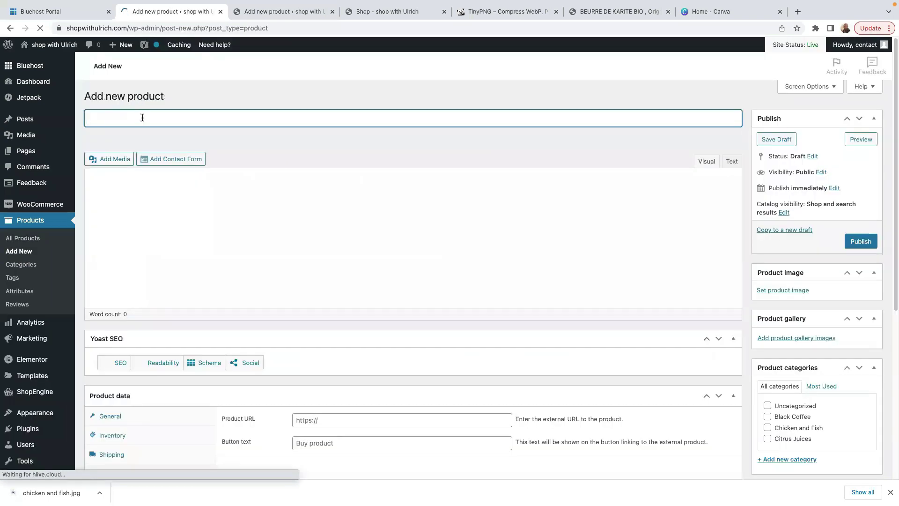
pyautogui.write('Fis')
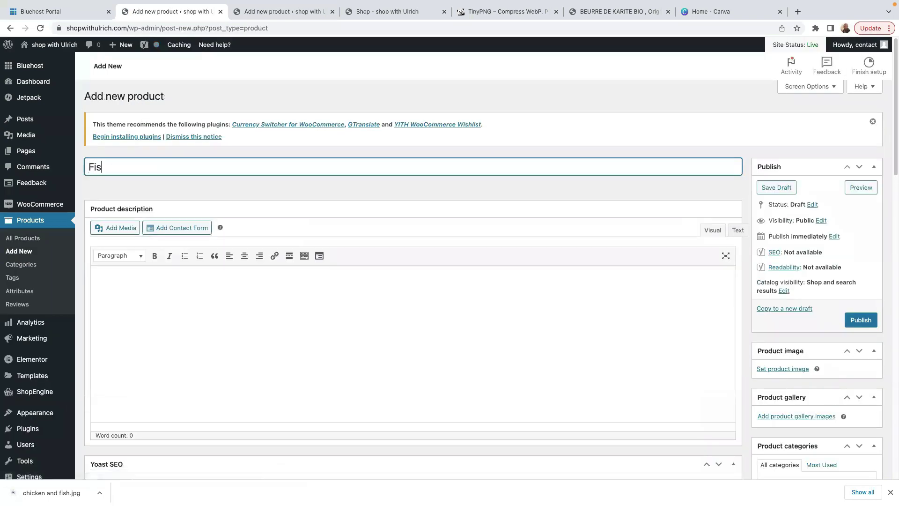
pyautogui.write('h and ')
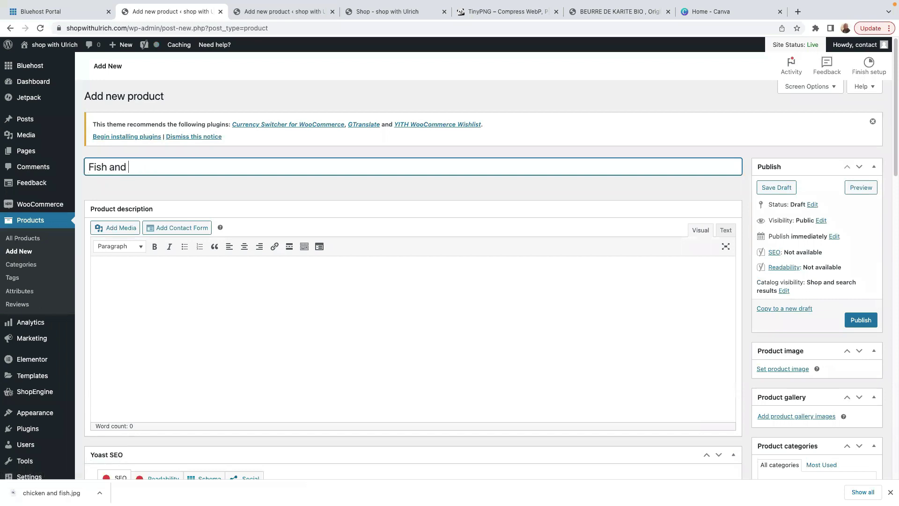
pyautogui.write('Checken Delic')
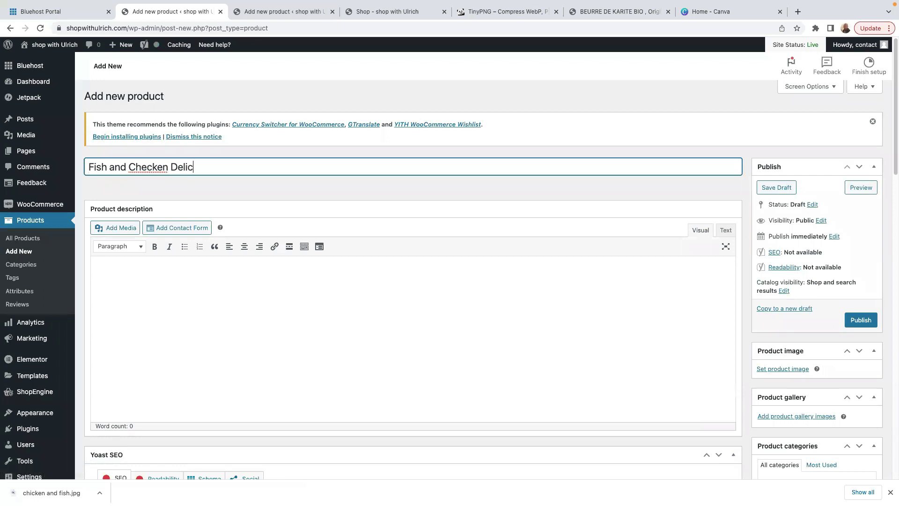
pyautogui.write('ious')
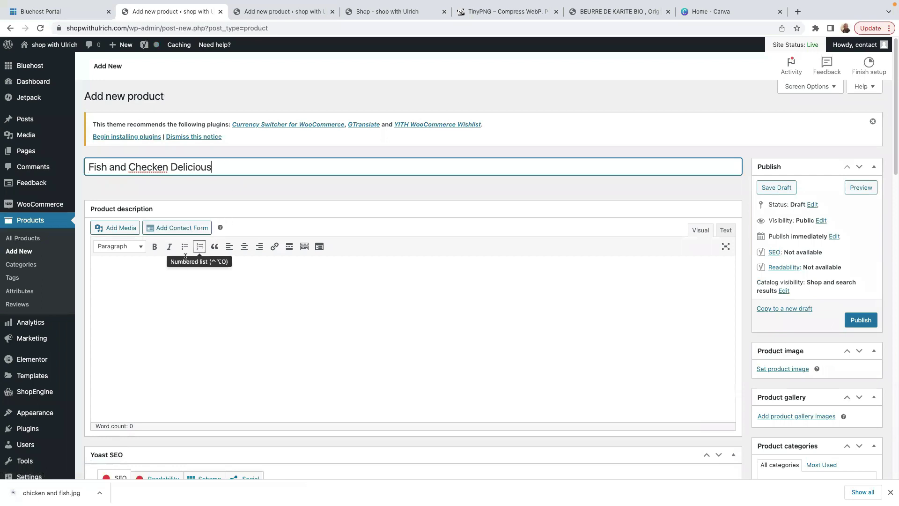
# Paste the copied French text about beurre de karité into the product description.
pyautogui.click(131, 283)
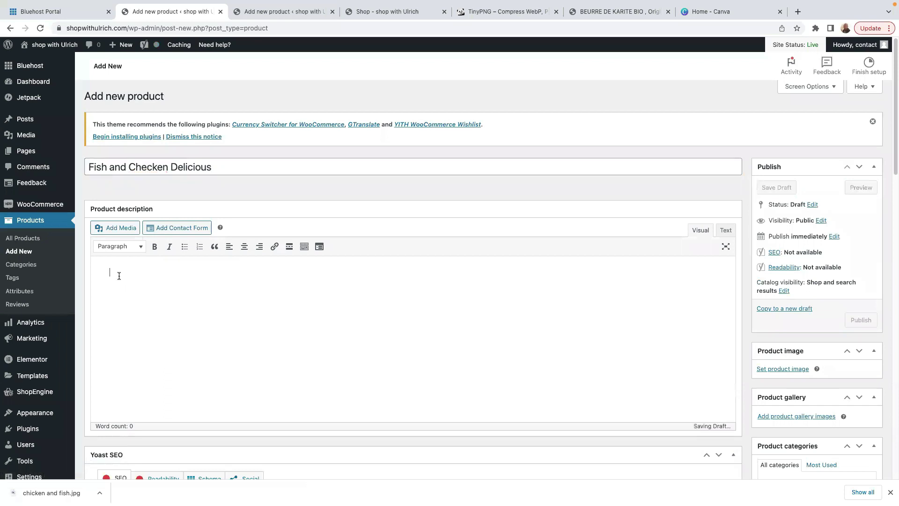
pyautogui.rightClick(119, 274)
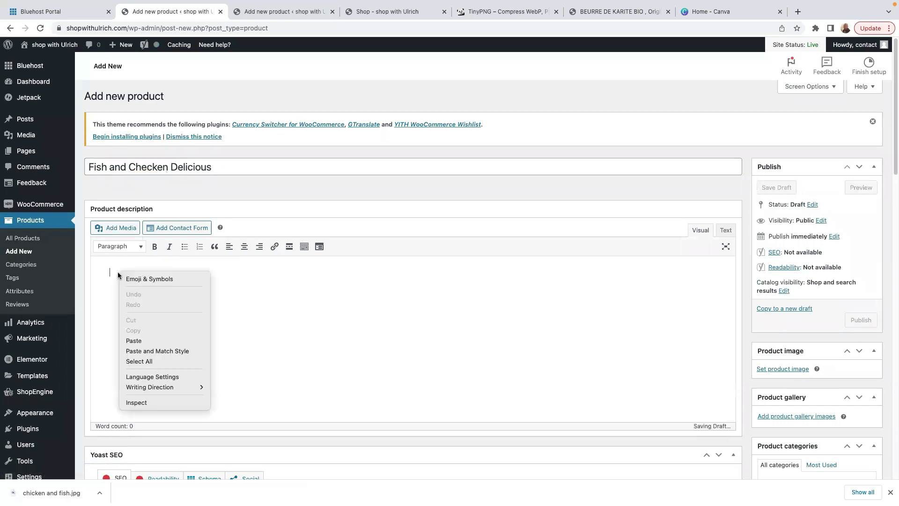
pyautogui.click(133, 334)
# Set the product type in the product data to Variable product.
pyautogui.scroll(-3, 281, 324)
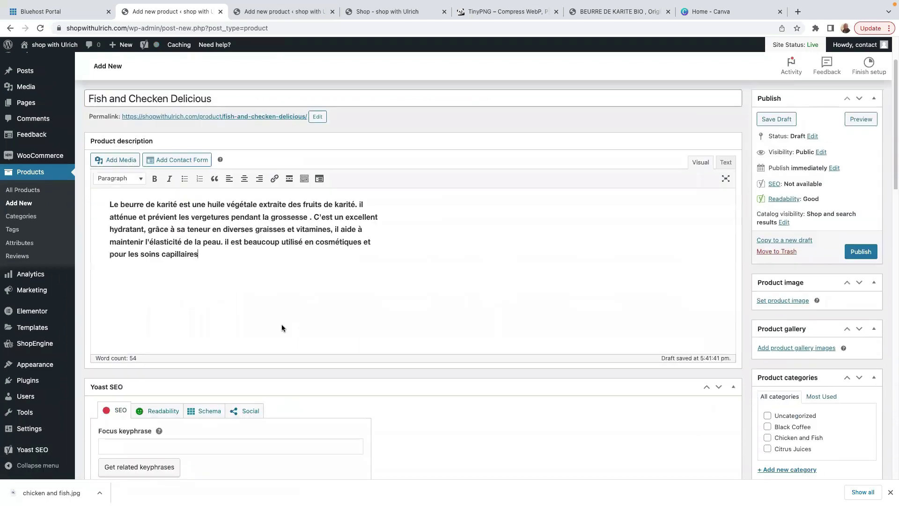
pyautogui.scroll(-1, 240, 338)
pyautogui.scroll(-4, 239, 335)
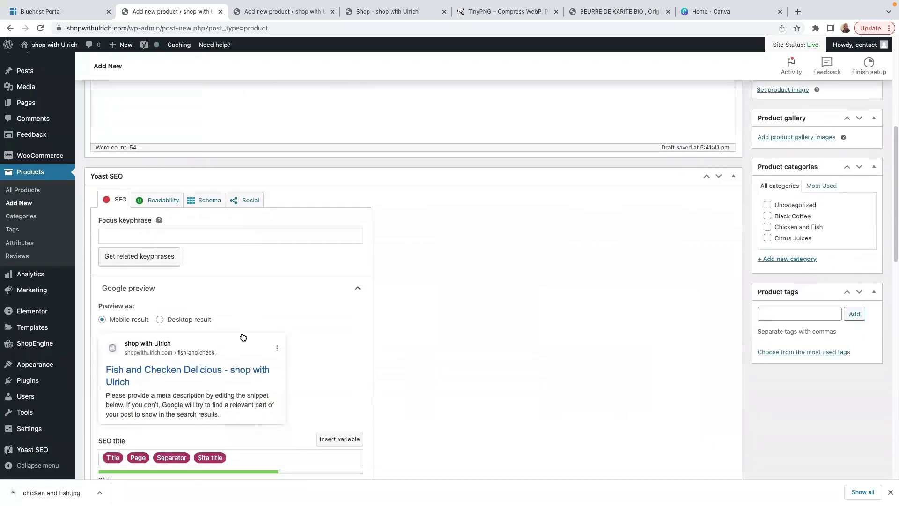
pyautogui.scroll(-10, 342, 339)
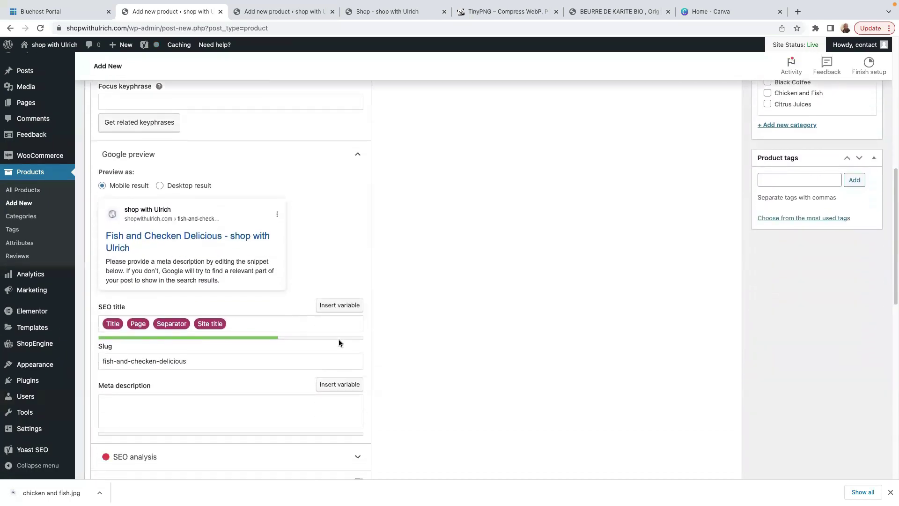
pyautogui.scroll(-4, 316, 340)
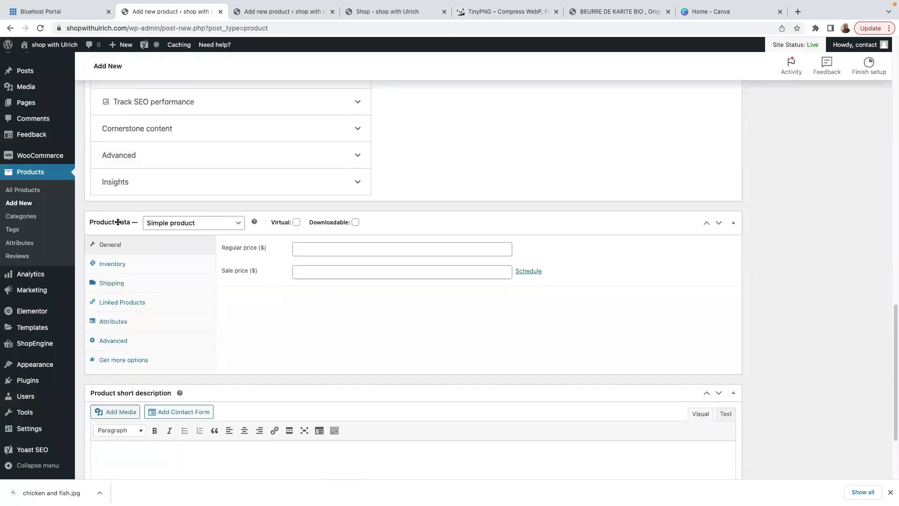
pyautogui.click(235, 225)
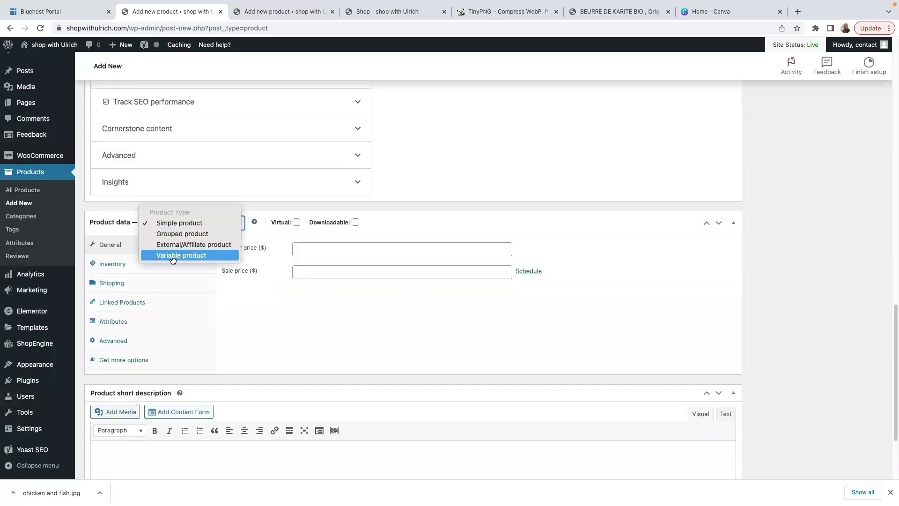
pyautogui.click(180, 256)
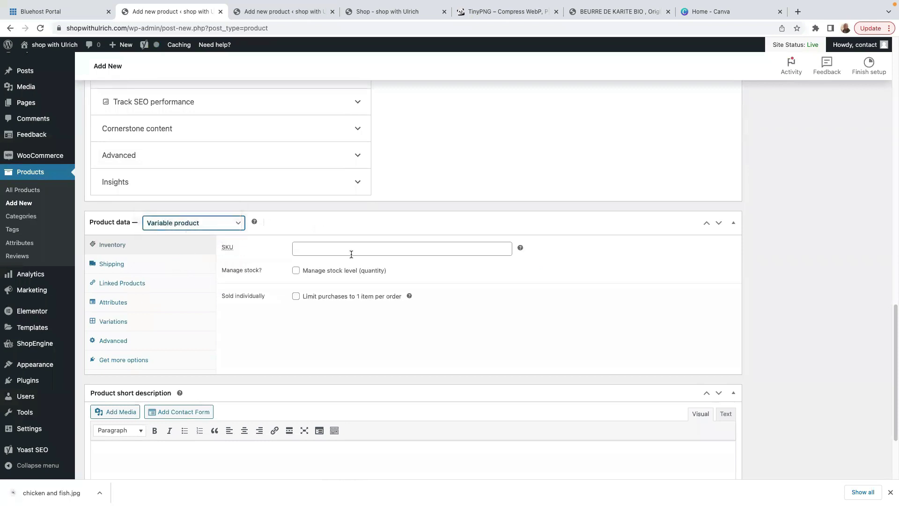
# Switch the product type to Simple product to compare its pricing settings, and return it to Variable product.
pyautogui.click(227, 227)
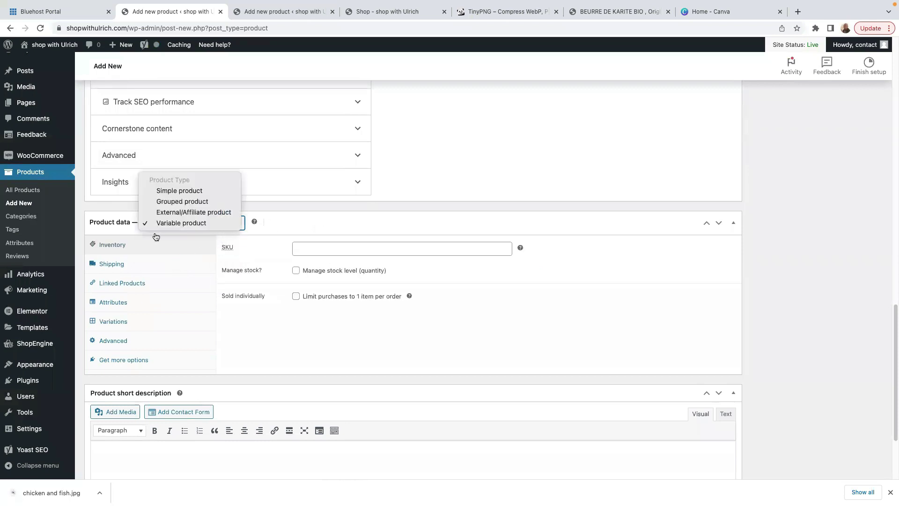
pyautogui.click(187, 191)
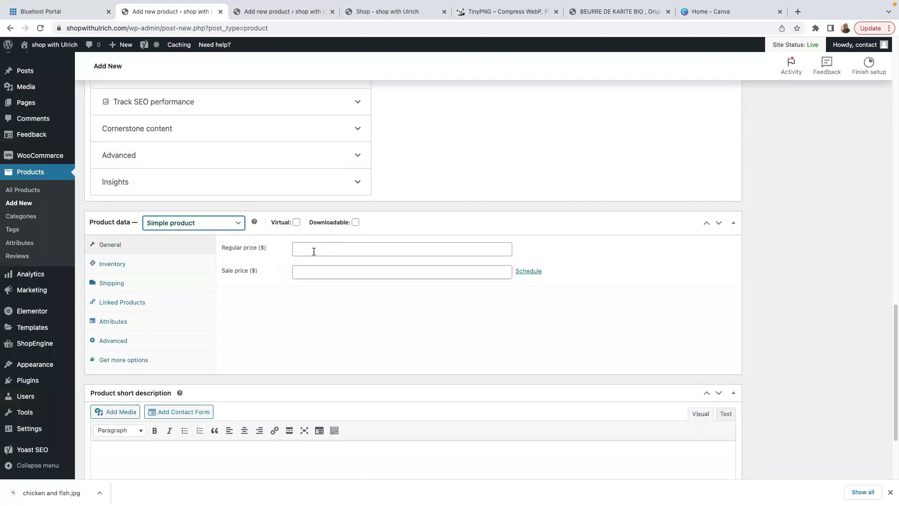
pyautogui.click(234, 225)
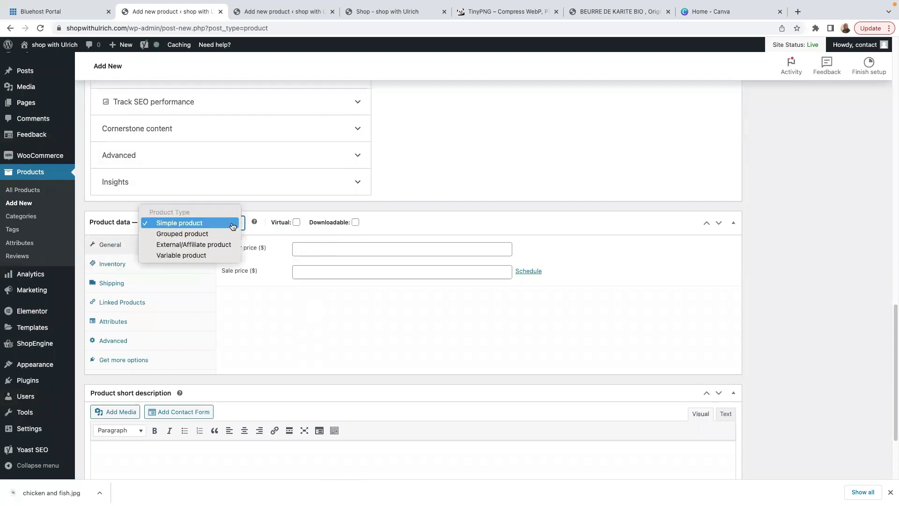
pyautogui.click(181, 256)
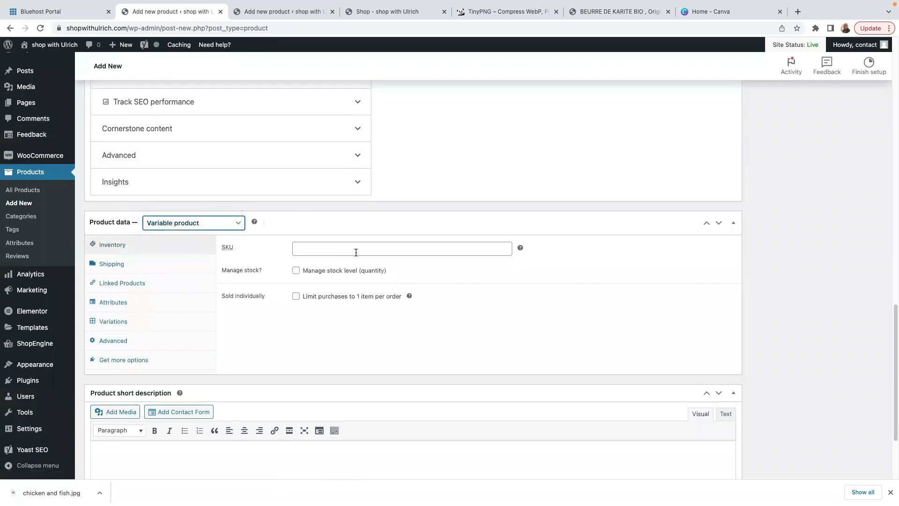
# Enter SKU 10045, enable stock level management, and set the stock quantity to 180.
pyautogui.click(327, 252)
pyautogui.write('10045')
pyautogui.click(296, 270)
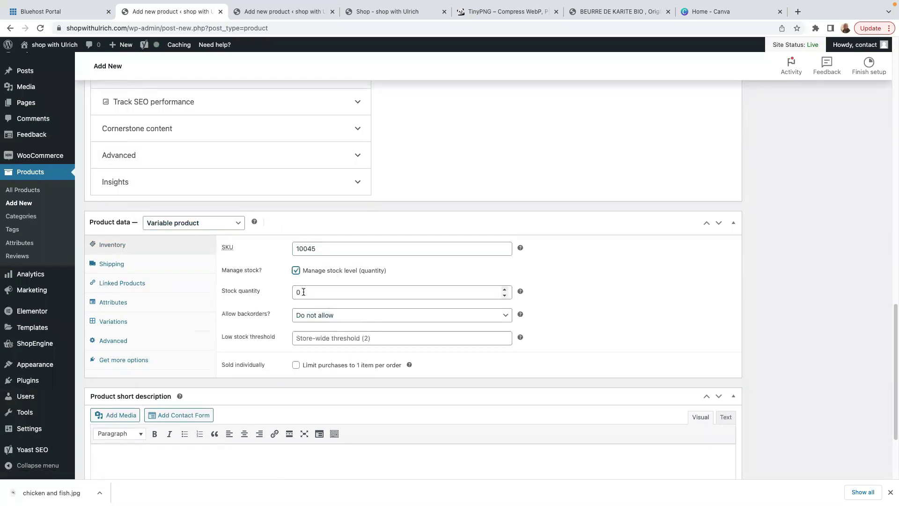
pyautogui.click(298, 293)
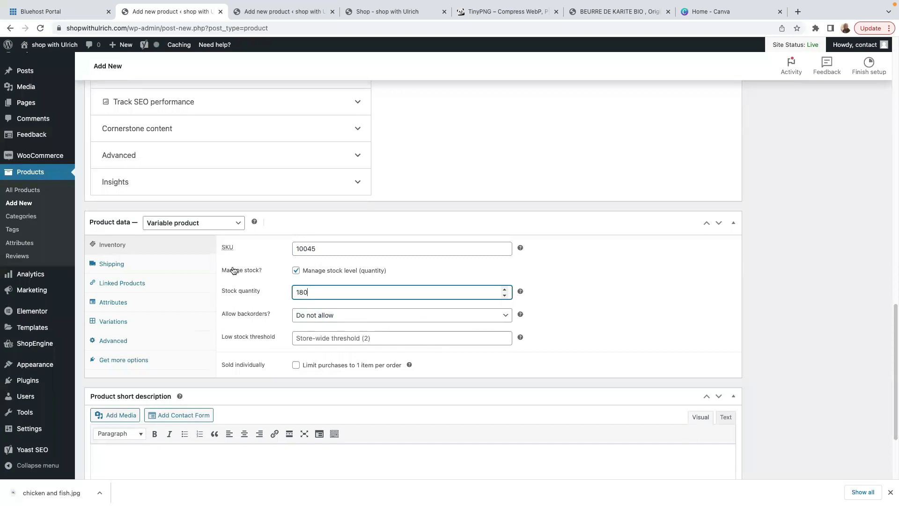
# Review the product's shipping settings, keeping No shipping class, and look at its upsell and cross-sell settings.
pyautogui.click(141, 267)
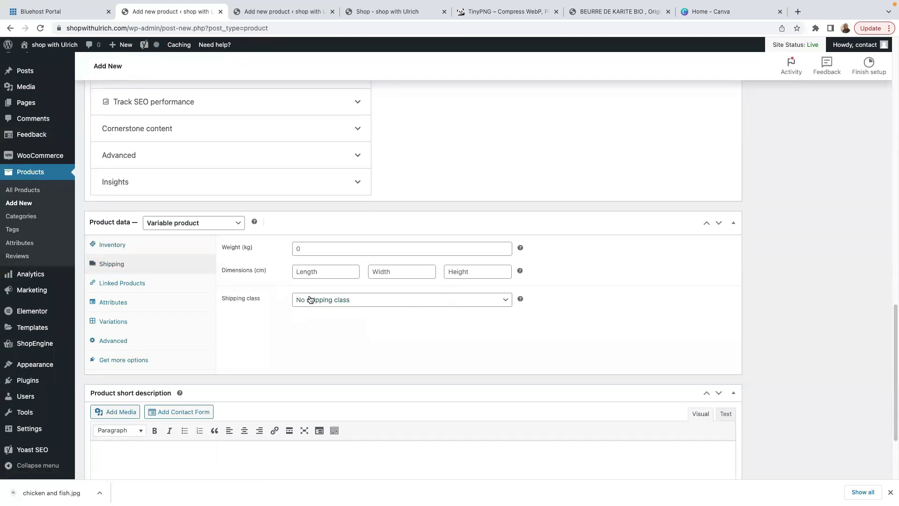
pyautogui.click(470, 299)
pyautogui.click(452, 340)
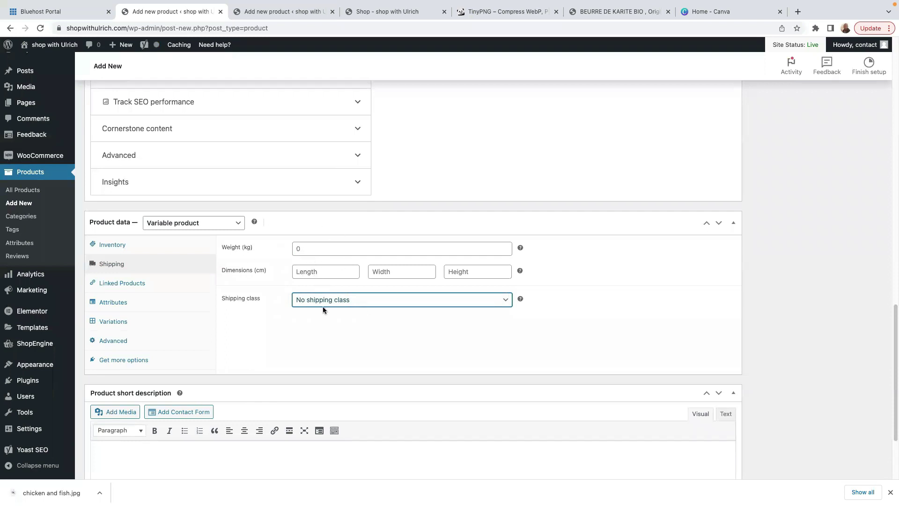
pyautogui.click(147, 286)
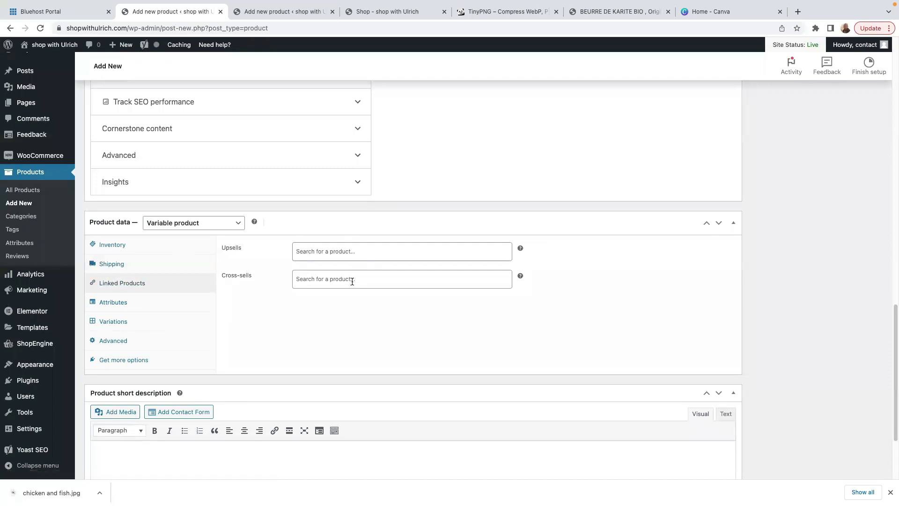
# Add the color attribute to the product with all its terms, Green, orange and red, and save the attributes.
pyautogui.click(122, 305)
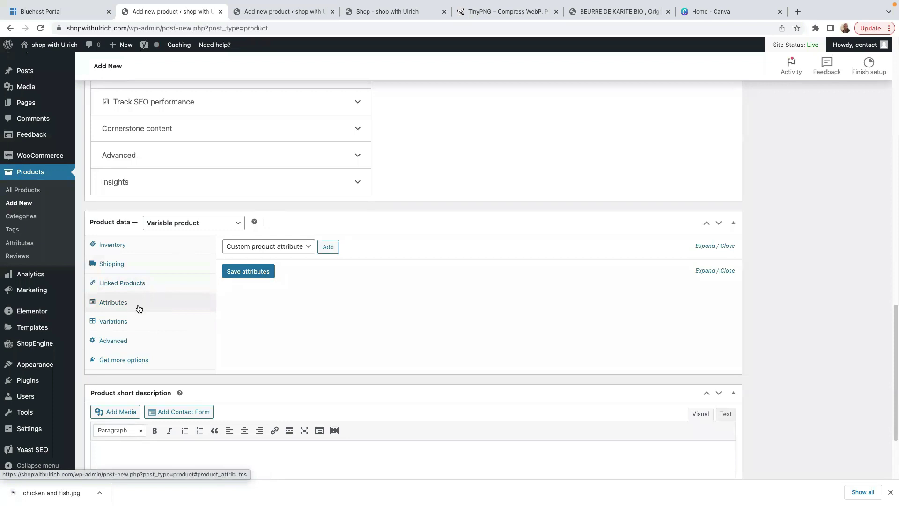
pyautogui.click(303, 249)
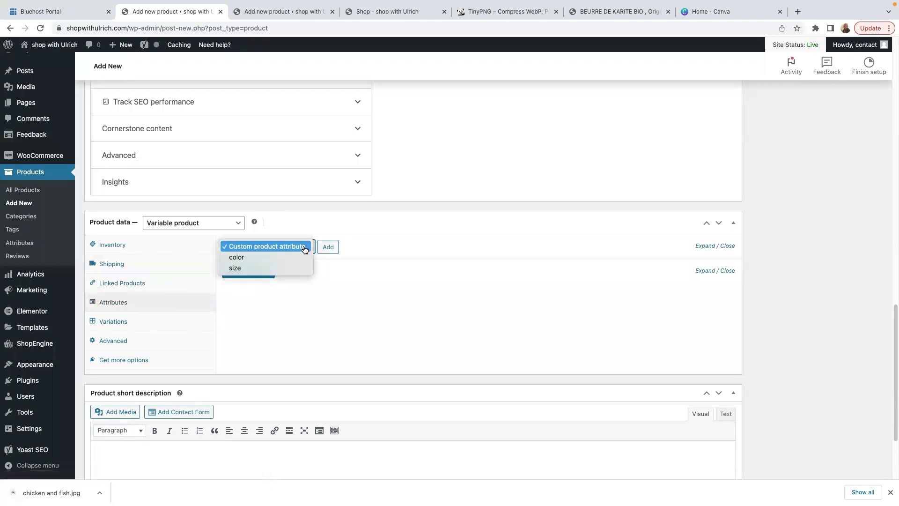
pyautogui.click(247, 257)
pyautogui.click(328, 248)
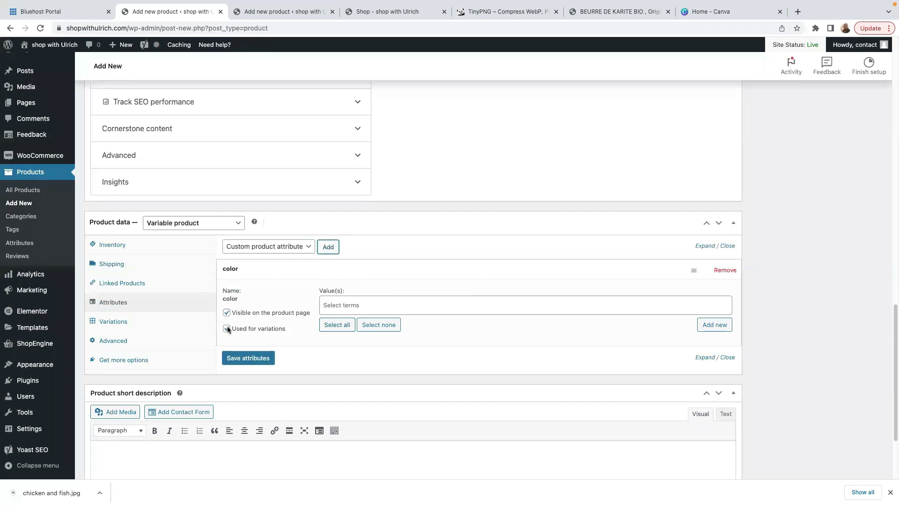
pyautogui.click(333, 325)
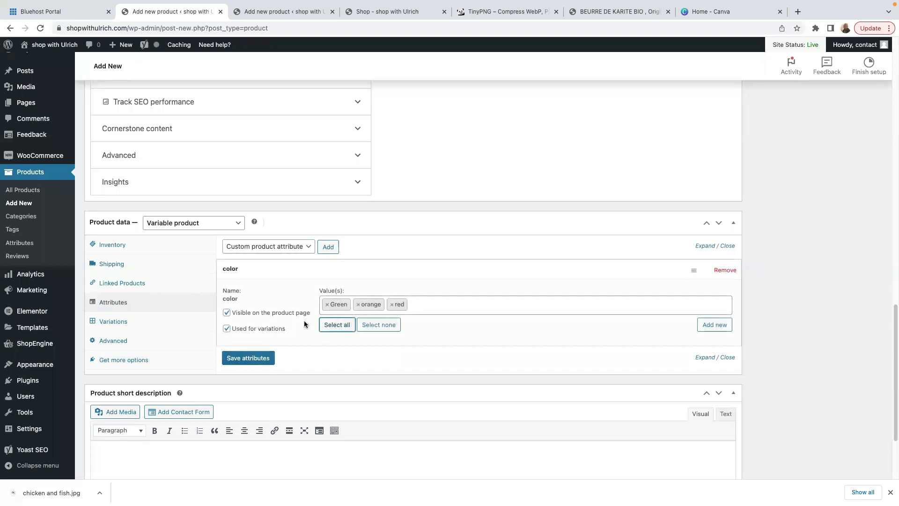
pyautogui.click(244, 359)
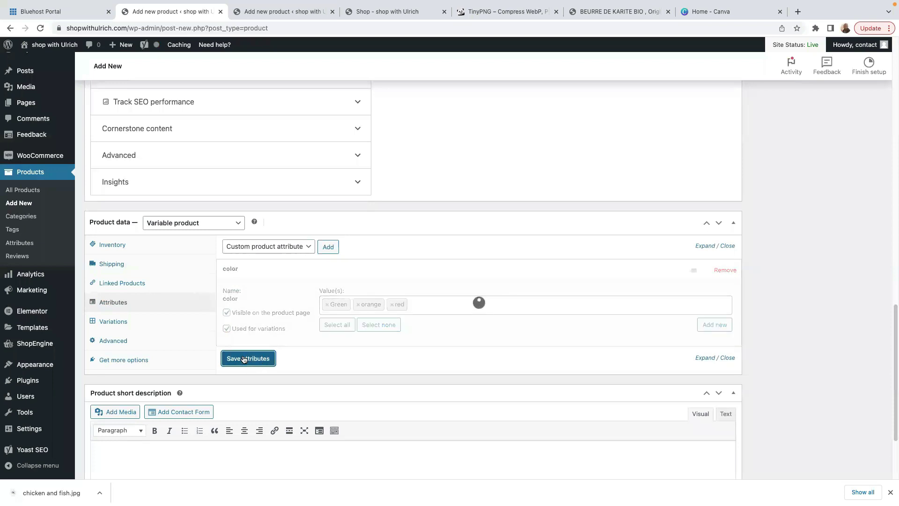
# Add the size attribute with all its terms, Extra Large, Large and small, and save the attributes.
pyautogui.click(307, 247)
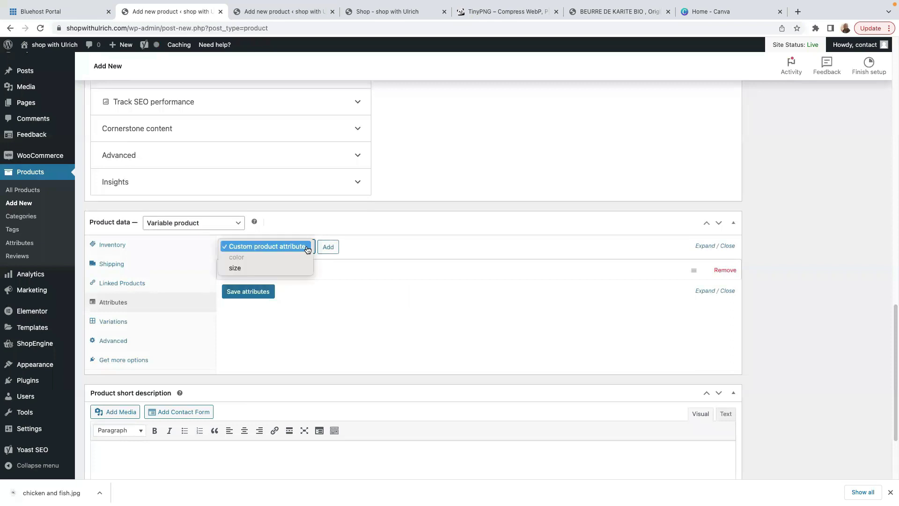
pyautogui.click(248, 268)
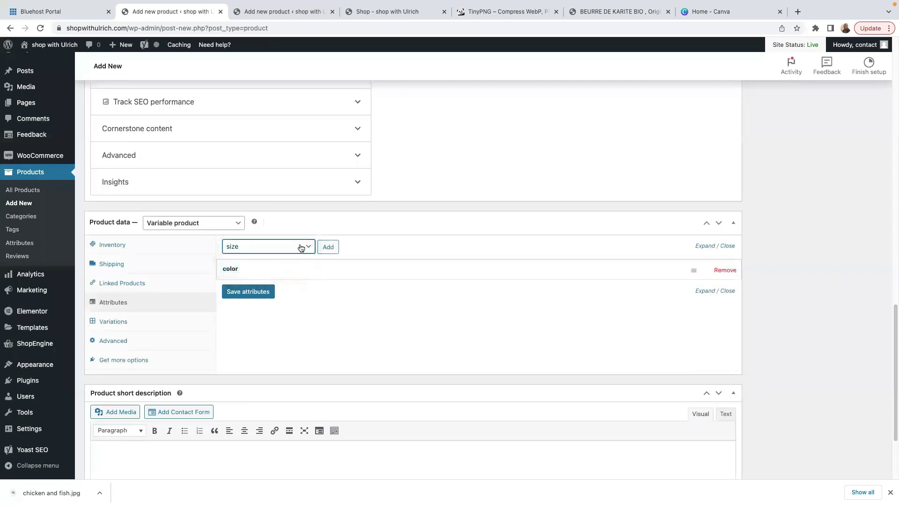
pyautogui.click(328, 247)
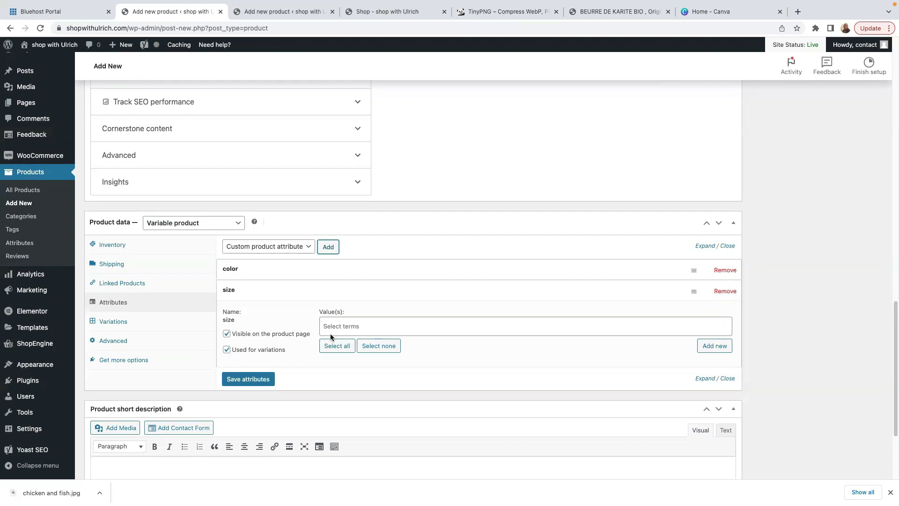
pyautogui.click(338, 346)
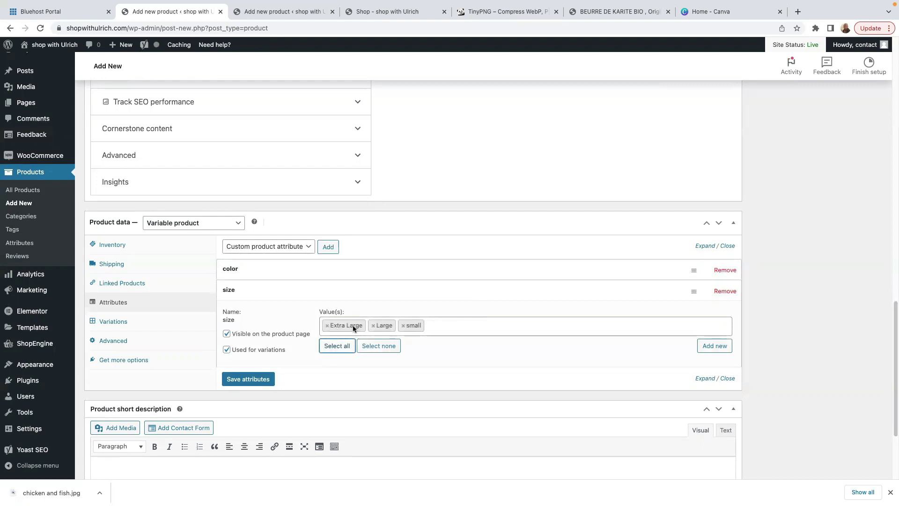
pyautogui.click(248, 381)
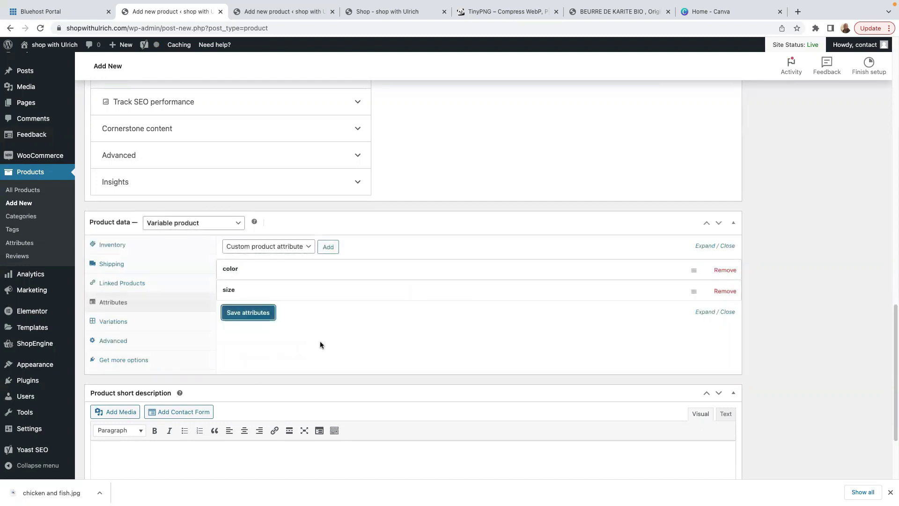
# Create the product's variations from all attributes, linking every combination of color and size.
pyautogui.scroll(-3, 350, 322)
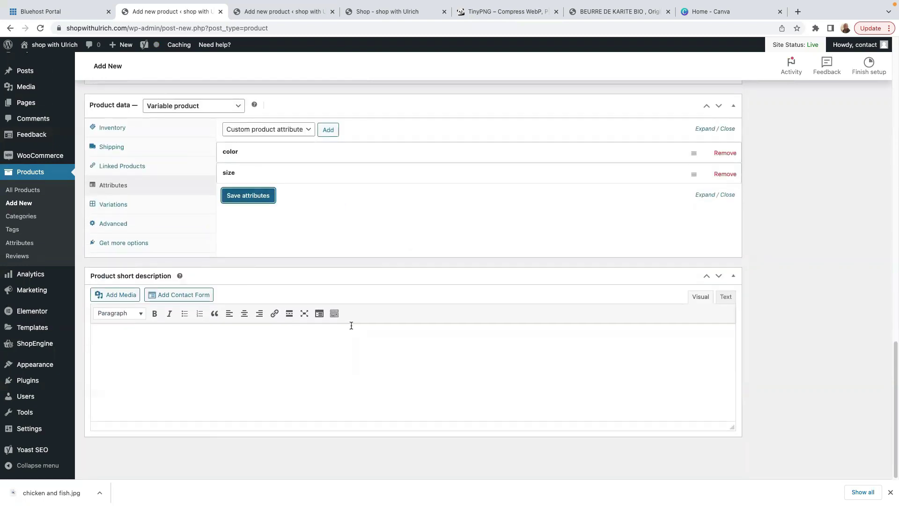
pyautogui.click(117, 205)
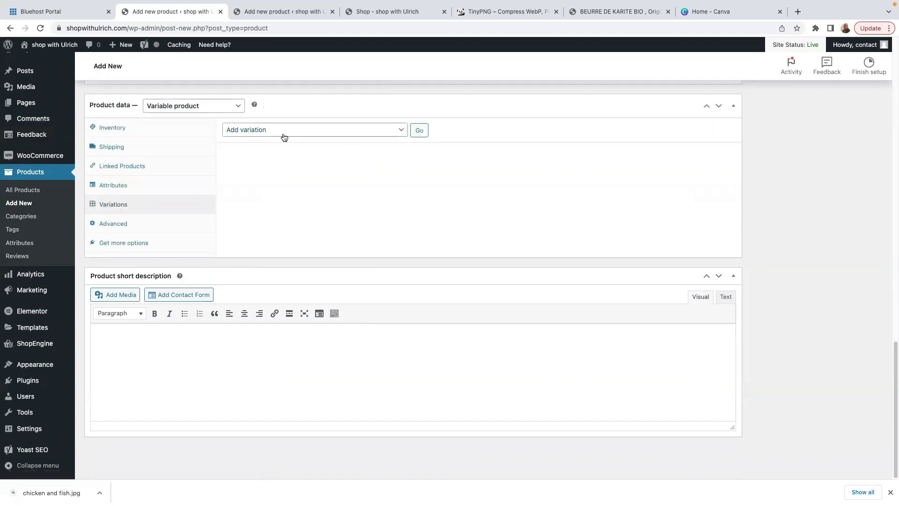
pyautogui.click(399, 132)
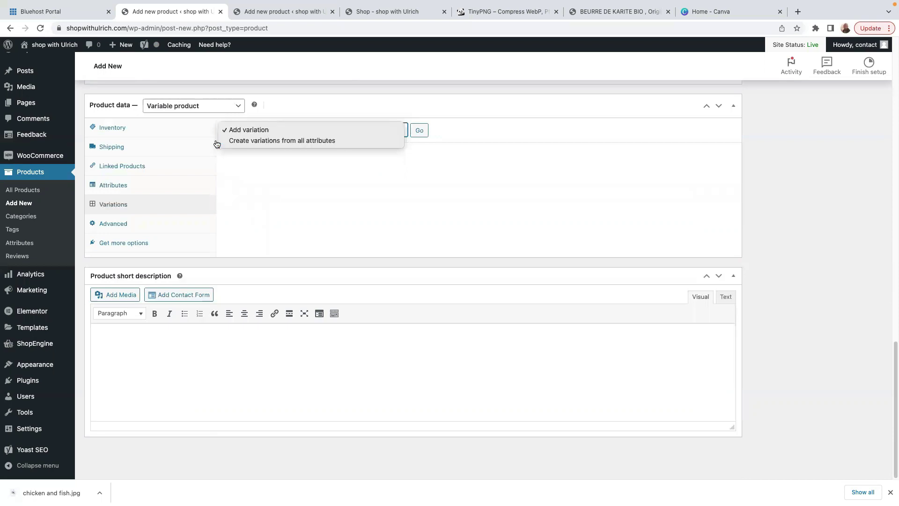
pyautogui.click(309, 140)
pyautogui.click(419, 133)
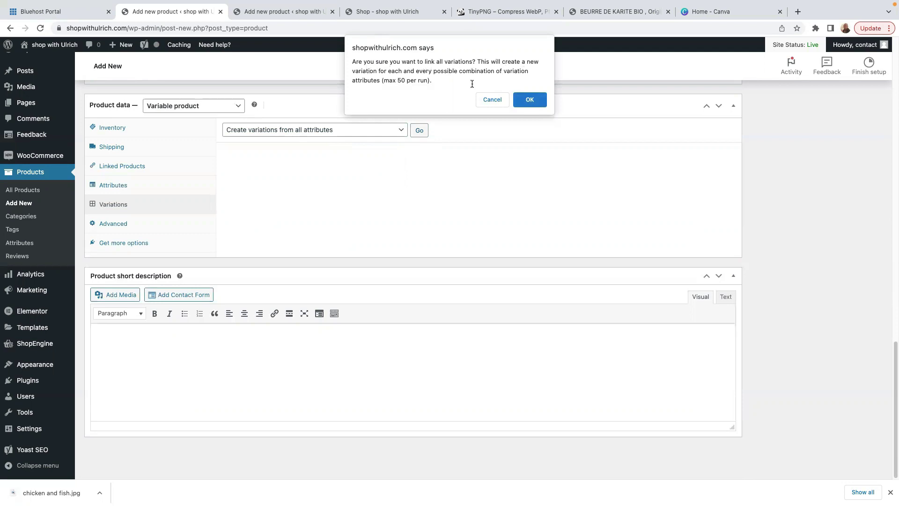
pyautogui.click(529, 100)
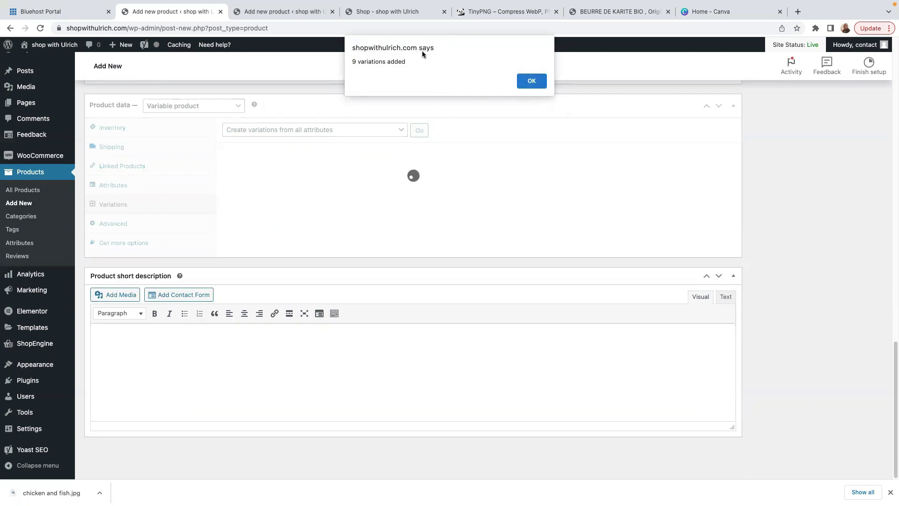
pyautogui.click(533, 82)
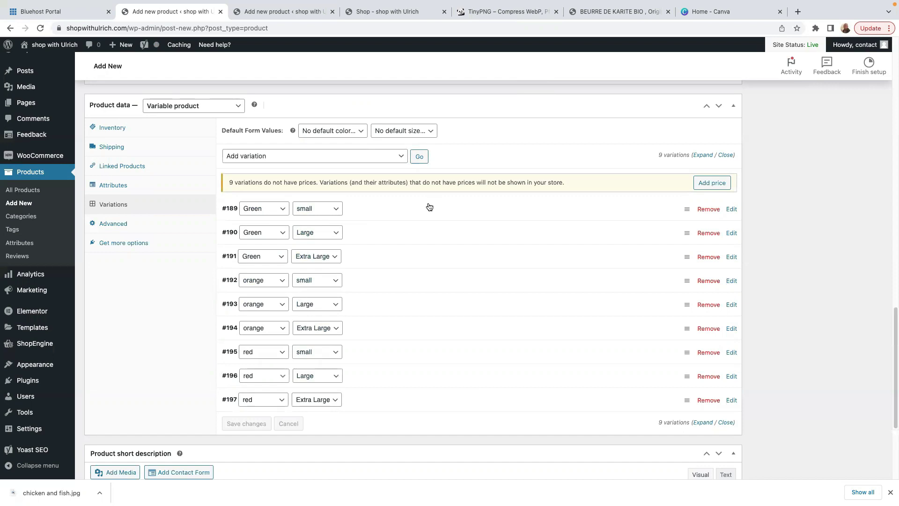
# Set the yellow sliced lemon picture from the media library as the Green small variation's image.
pyautogui.click(380, 210)
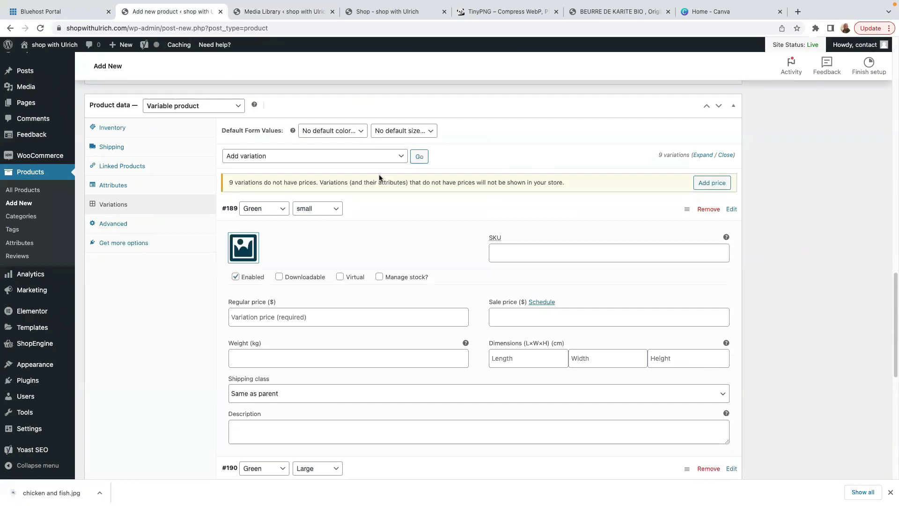
pyautogui.click(243, 247)
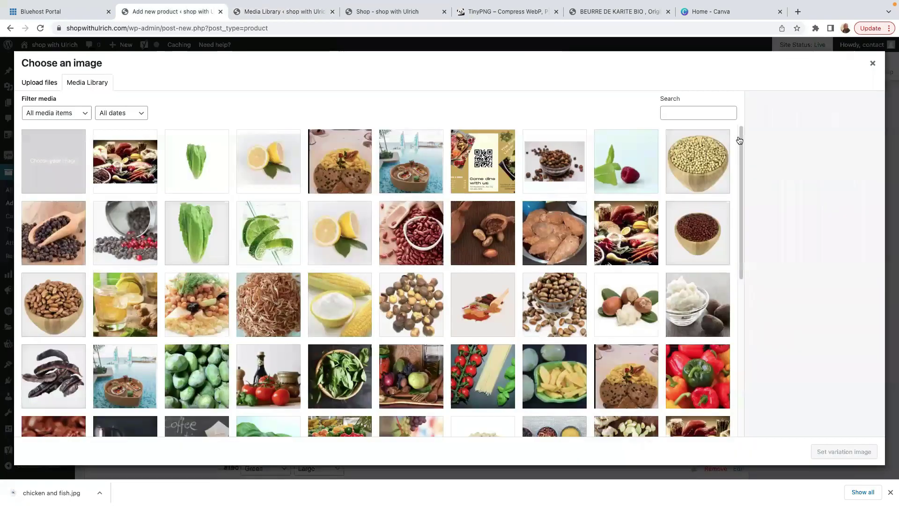
pyautogui.click(233, 14)
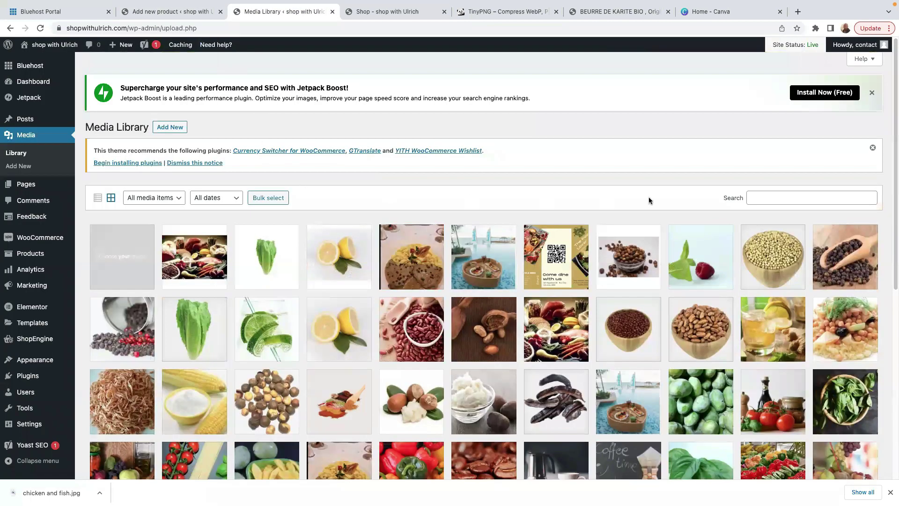
pyautogui.click(24, 137)
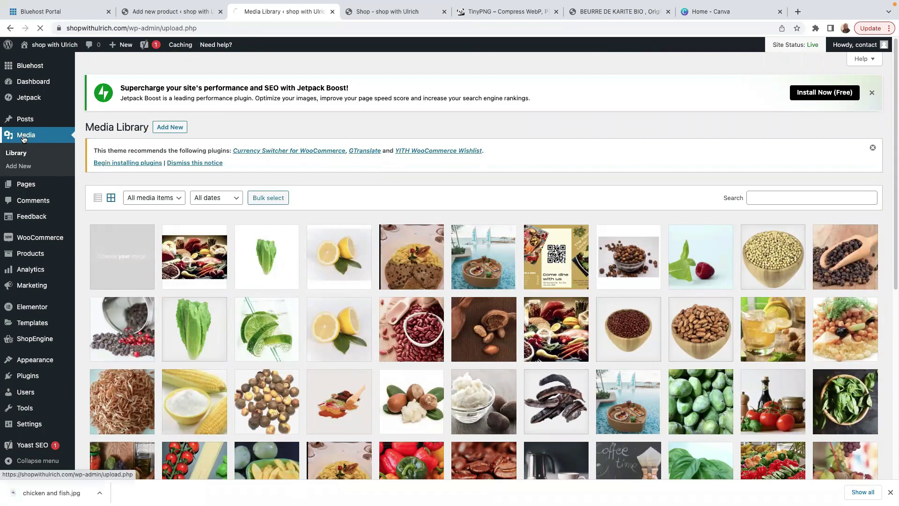
pyautogui.click(169, 11)
pyautogui.click(840, 450)
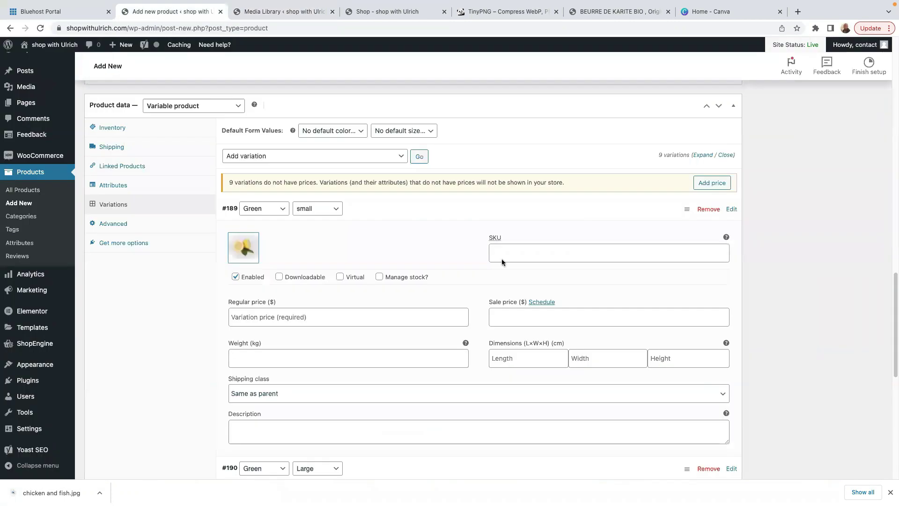
pyautogui.click(514, 251)
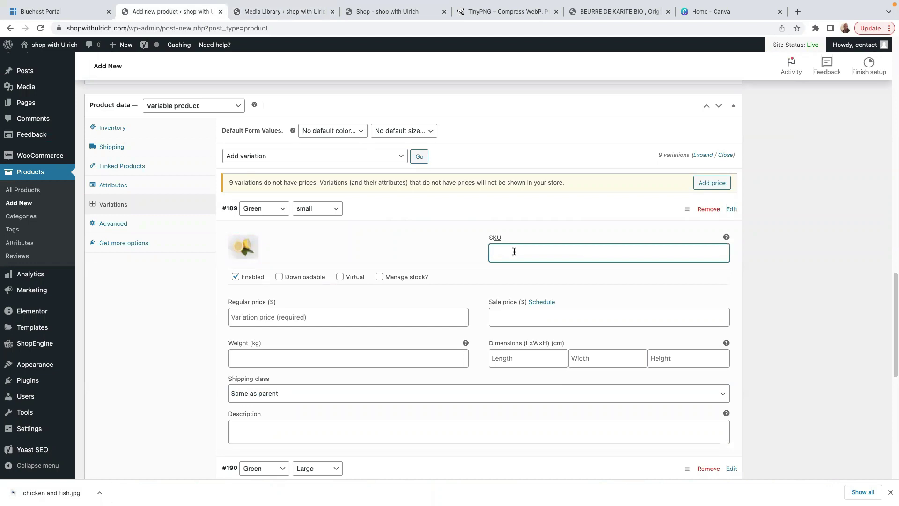
pyautogui.write('10042')
pyautogui.moveTo(537, 256); pyautogui.dragTo(437, 256)
pyautogui.press('BackSpace')
# Set the Green small variation's regular price to 31.99, sale price to 20.99 and weight to 1 kg.
pyautogui.click(236, 315)
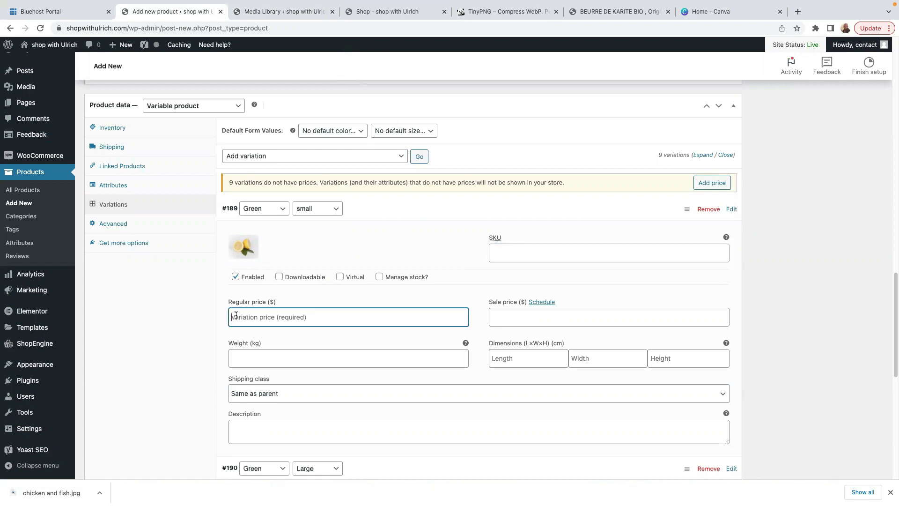
pyautogui.write('31.99')
pyautogui.click(531, 318)
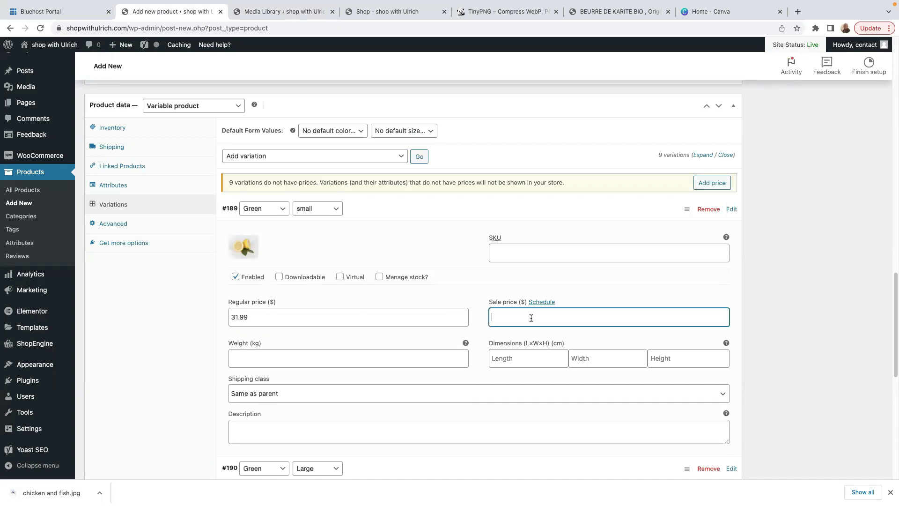
pyautogui.write('20.99')
pyautogui.click(278, 364)
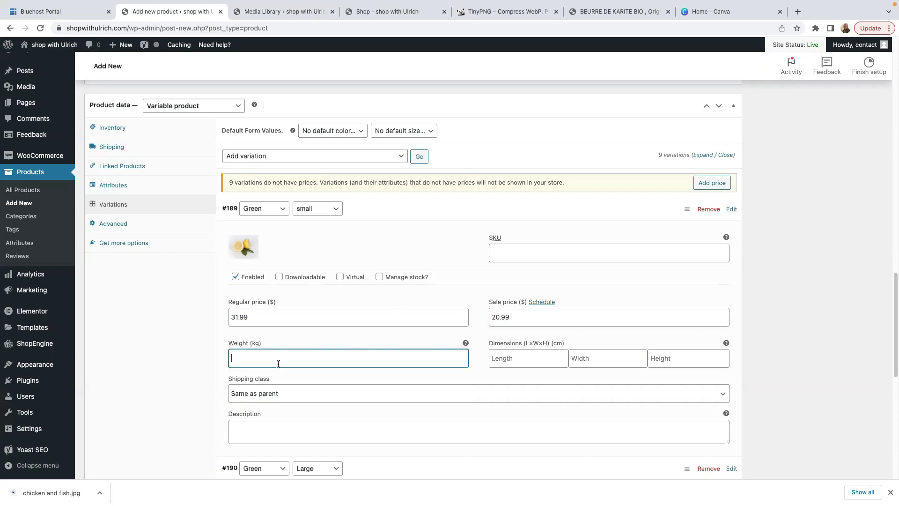
pyautogui.write('1')
# Enable stock management for the Green small variation and set its stock quantity to 140.
pyautogui.scroll(-1, 310, 427)
pyautogui.scroll(-2, 337, 403)
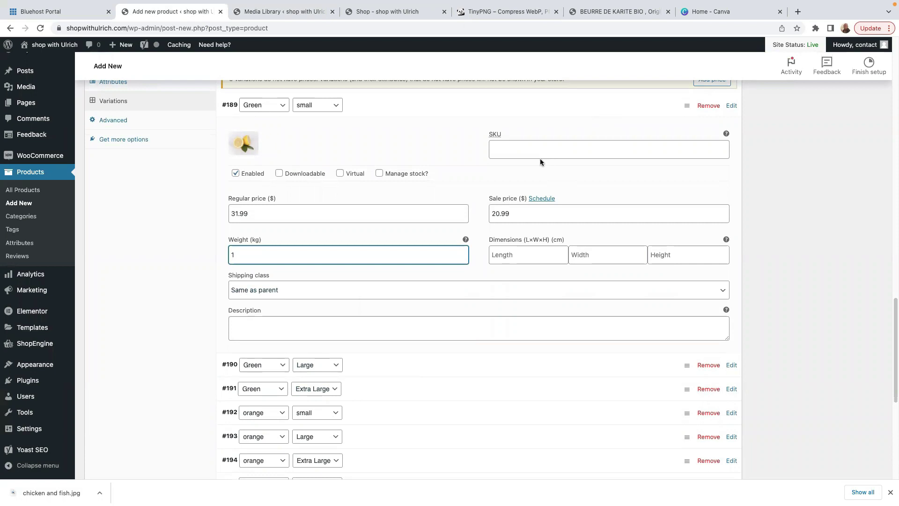
pyautogui.click(380, 174)
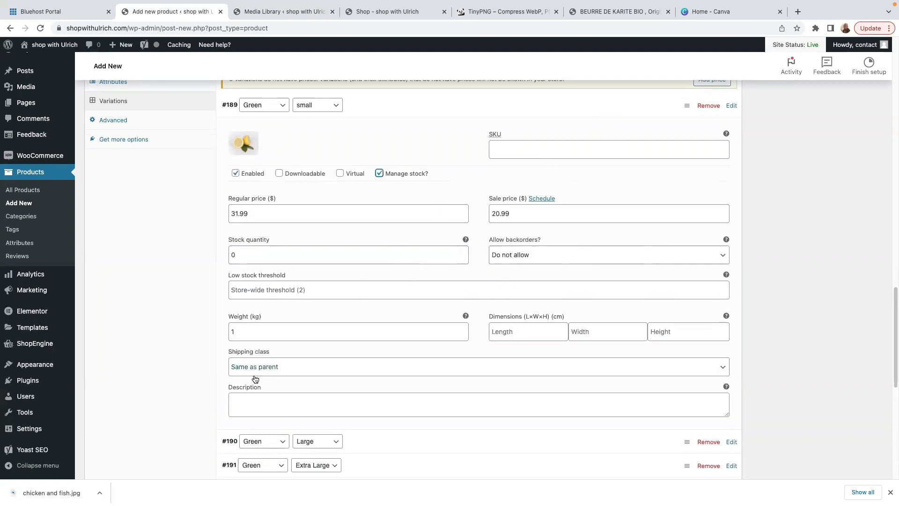
pyautogui.click(244, 250)
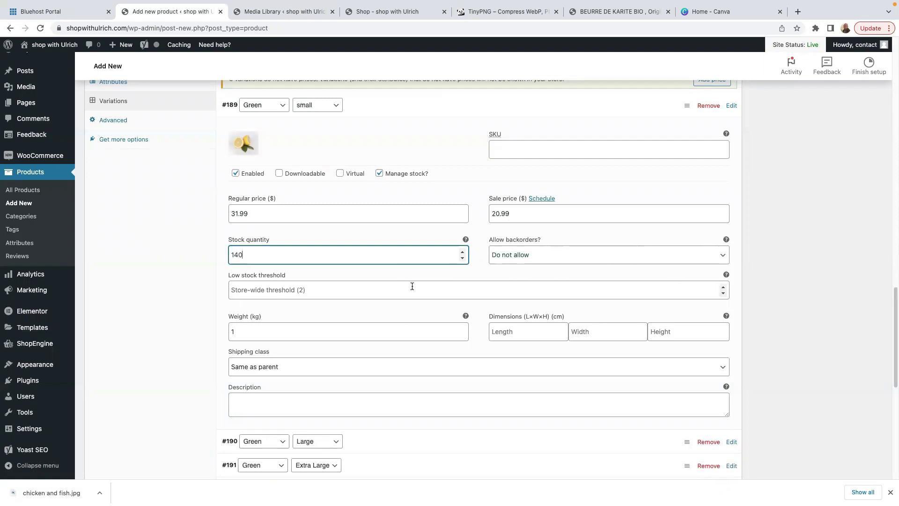
# Set Lemon.jpeg from the media library as the Green Large variation's image.
pyautogui.scroll(-4, 316, 366)
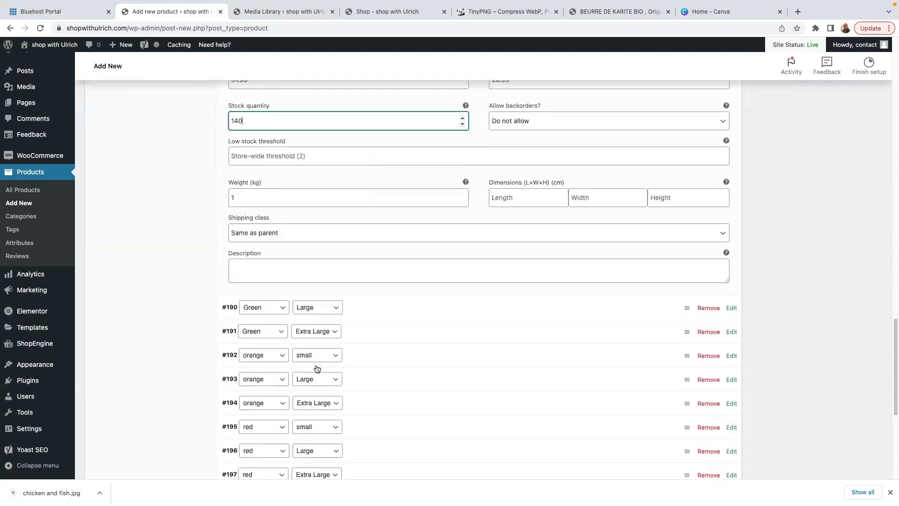
pyautogui.click(409, 281)
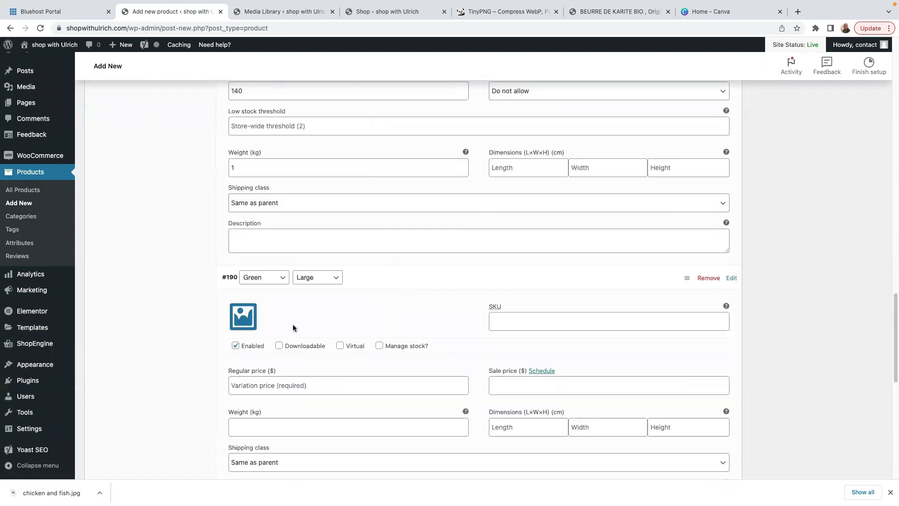
pyautogui.click(243, 317)
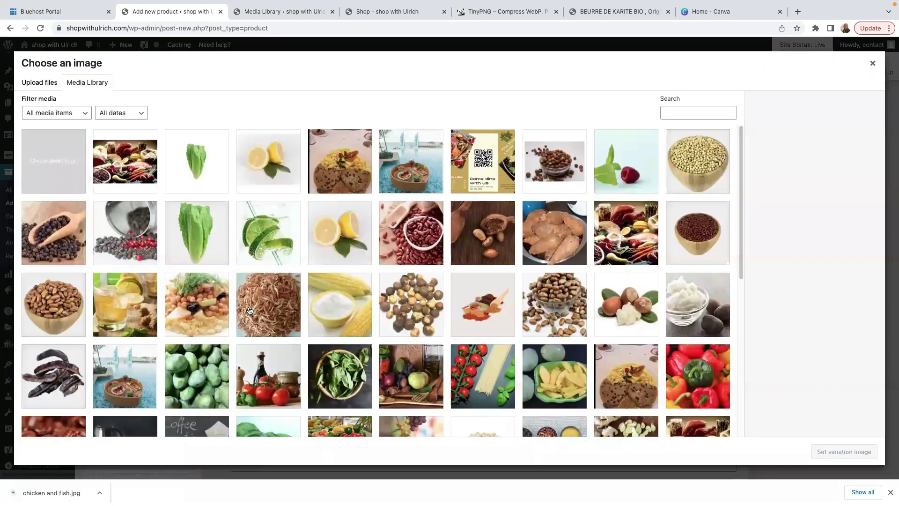
pyautogui.click(267, 228)
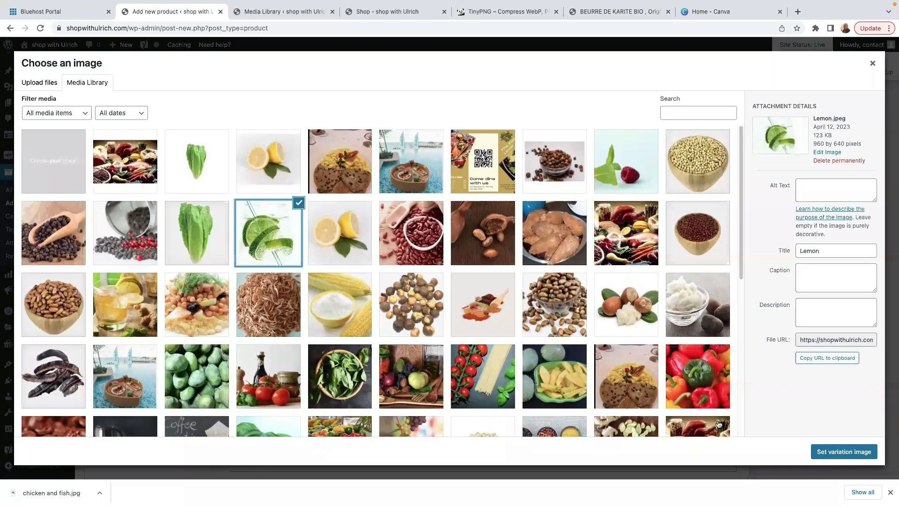
pyautogui.click(840, 451)
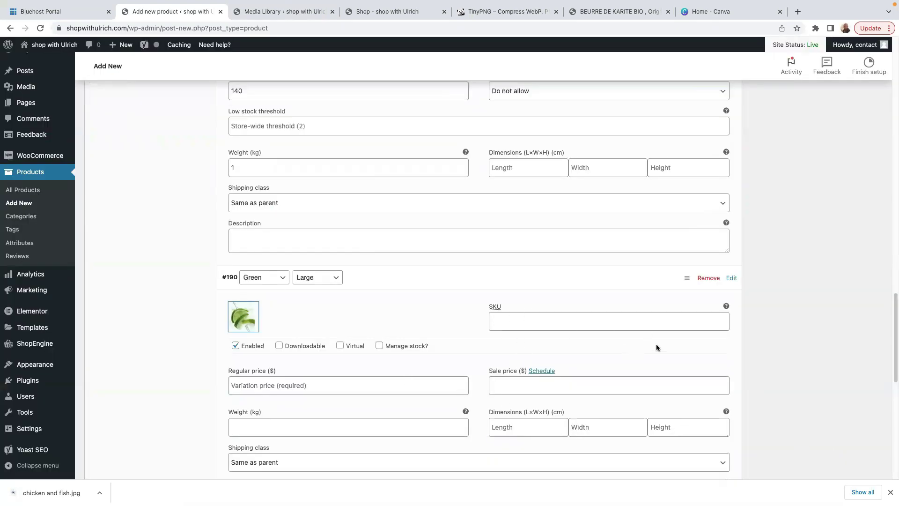
# Enable stock management for the Green Large variation with quantity 120, and set its regular price to 12.99 and sale price to 8.99.
pyautogui.click(380, 346)
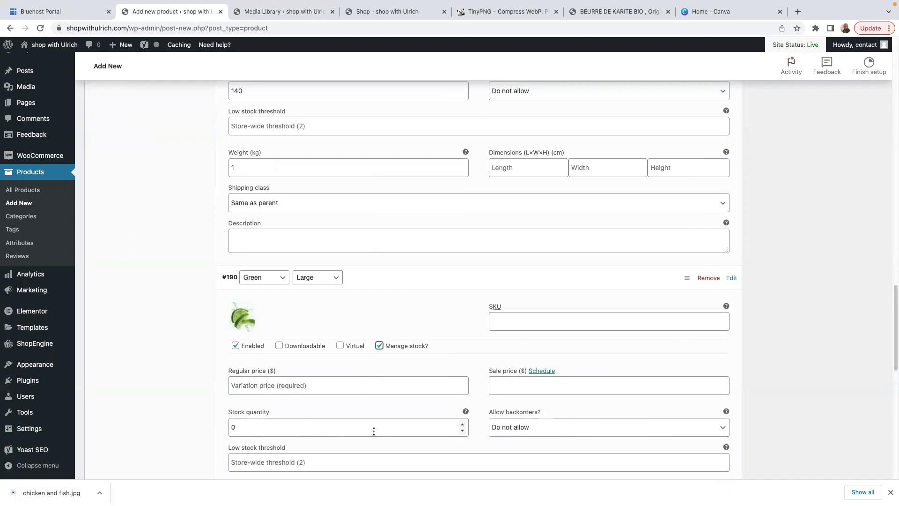
pyautogui.click(329, 425)
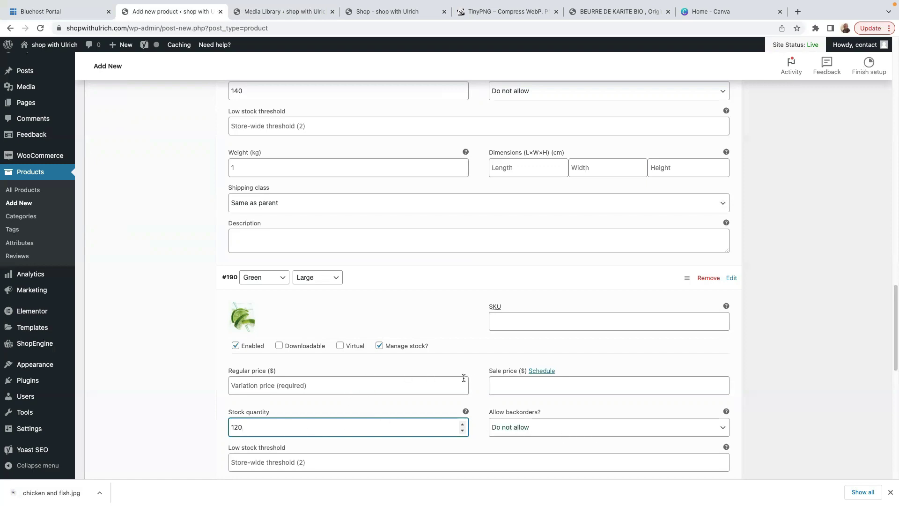
pyautogui.click(292, 390)
pyautogui.click(292, 411)
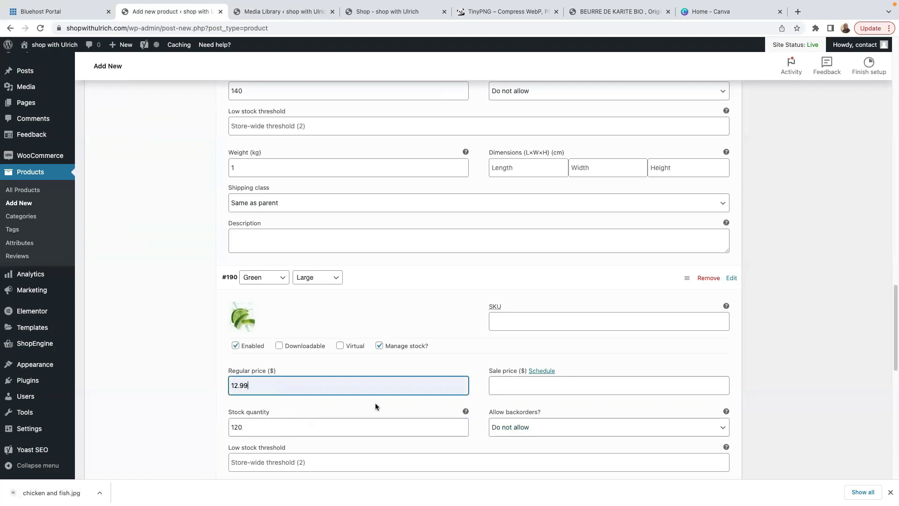
pyautogui.click(526, 384)
pyautogui.click(558, 409)
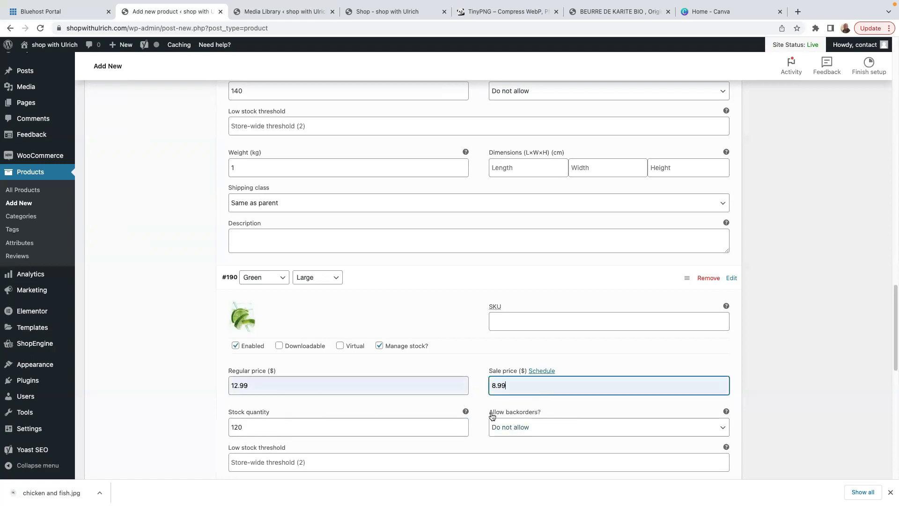
# Set the Green Large variation's weight to 1 kg.
pyautogui.scroll(-1, 431, 397)
pyautogui.scroll(-3, 432, 396)
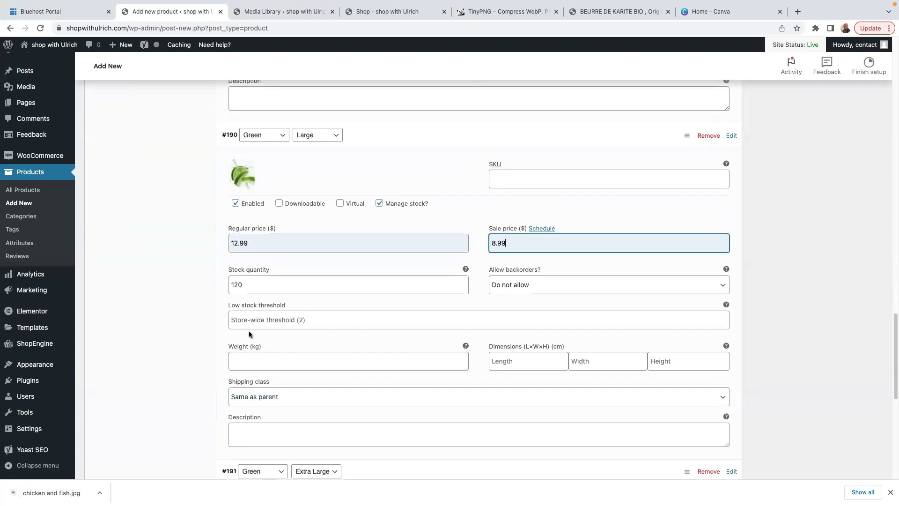
pyautogui.click(260, 360)
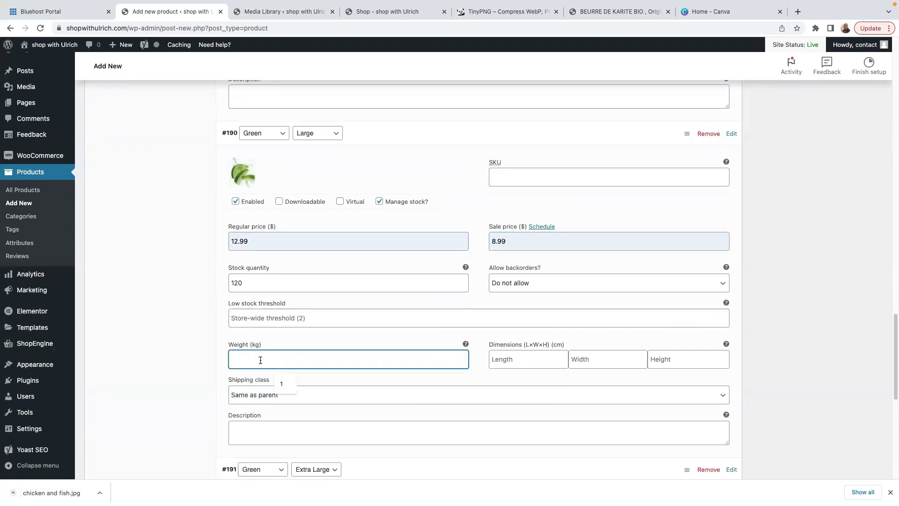
pyautogui.click(284, 383)
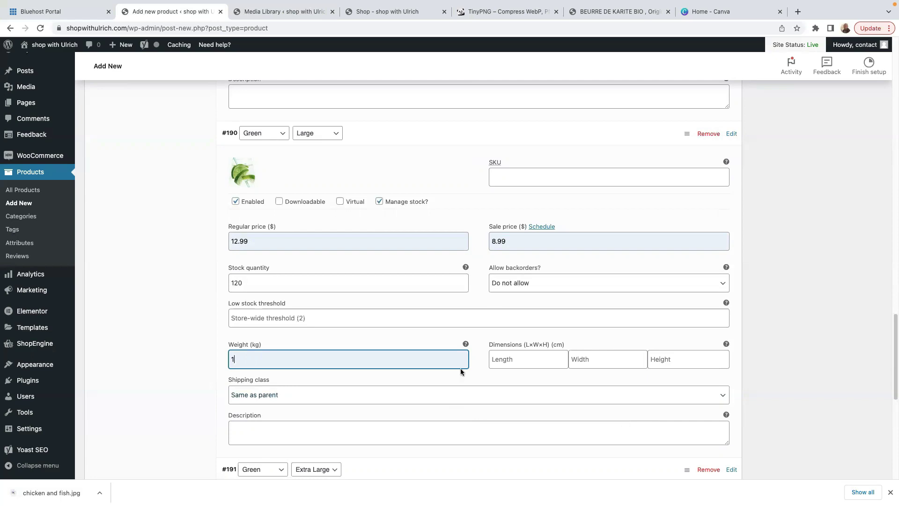
# Set tasty-salad.jpg as the Green Extra Large variation's image and enable stock management for that variation.
pyautogui.scroll(-3, 461, 371)
pyautogui.click(390, 324)
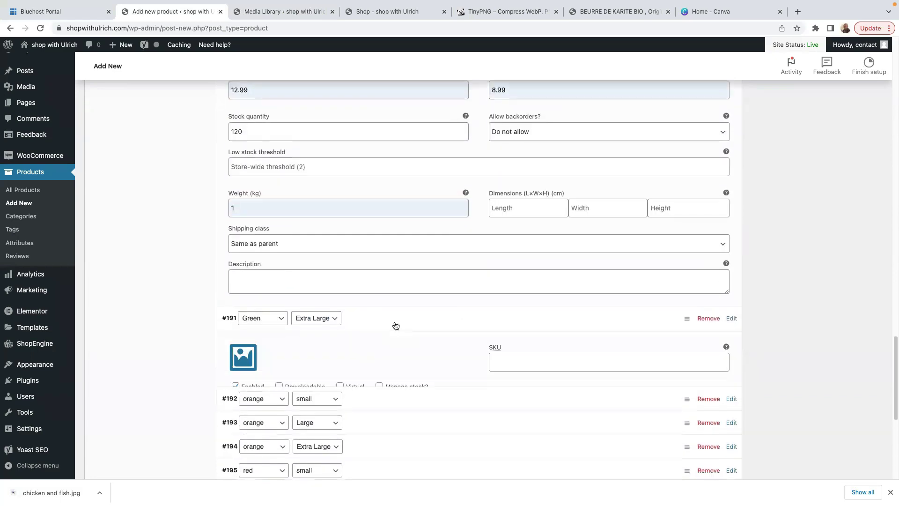
pyautogui.click(243, 358)
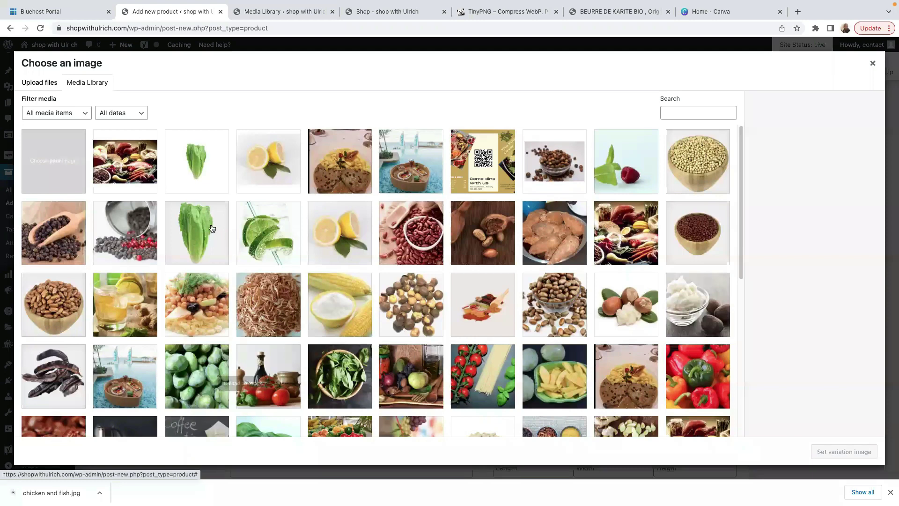
pyautogui.click(203, 172)
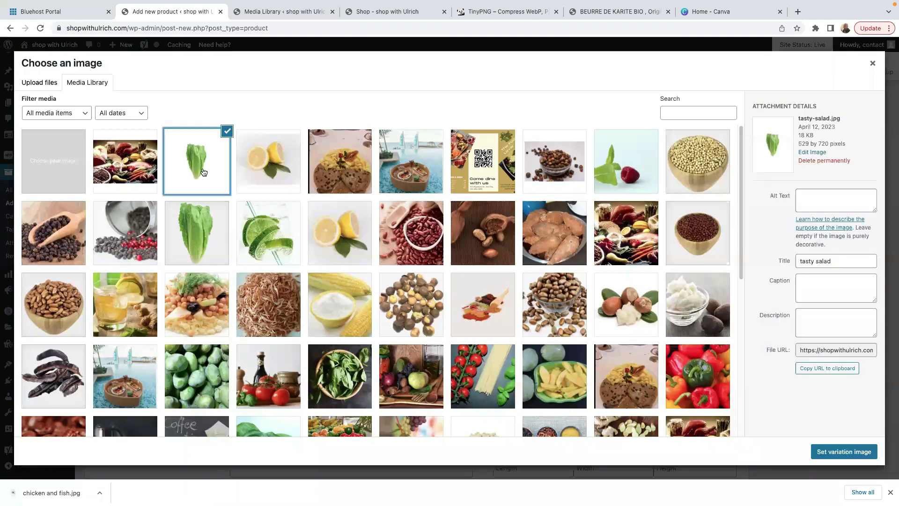
pyautogui.click(844, 452)
pyautogui.scroll(-3, 328, 337)
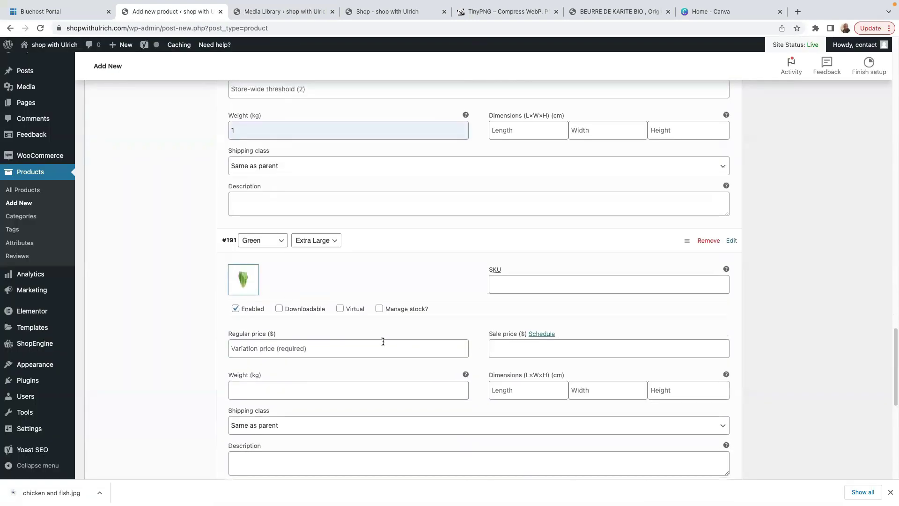
pyautogui.click(380, 308)
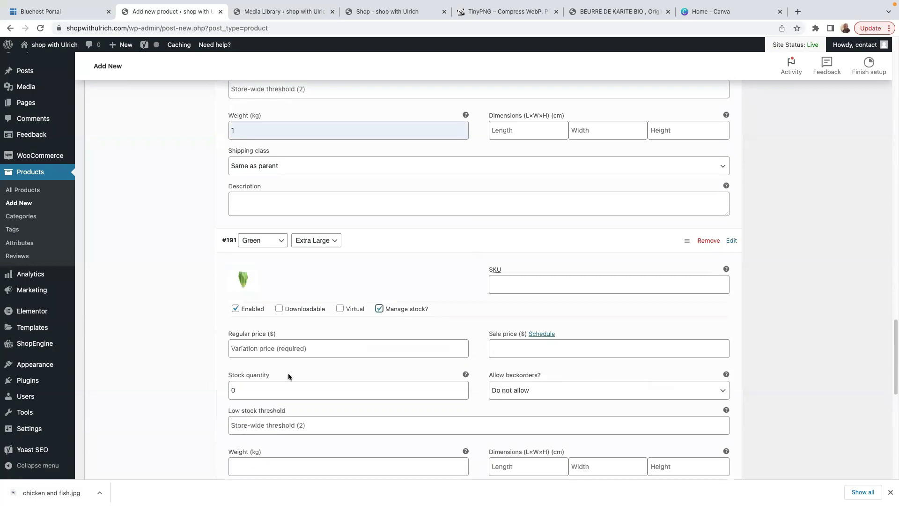
# Set the Green Extra Large variation's stock quantity to 112, regular price to 28.99, sale price to 20.99 and weight to 1 kg.
pyautogui.click(272, 384)
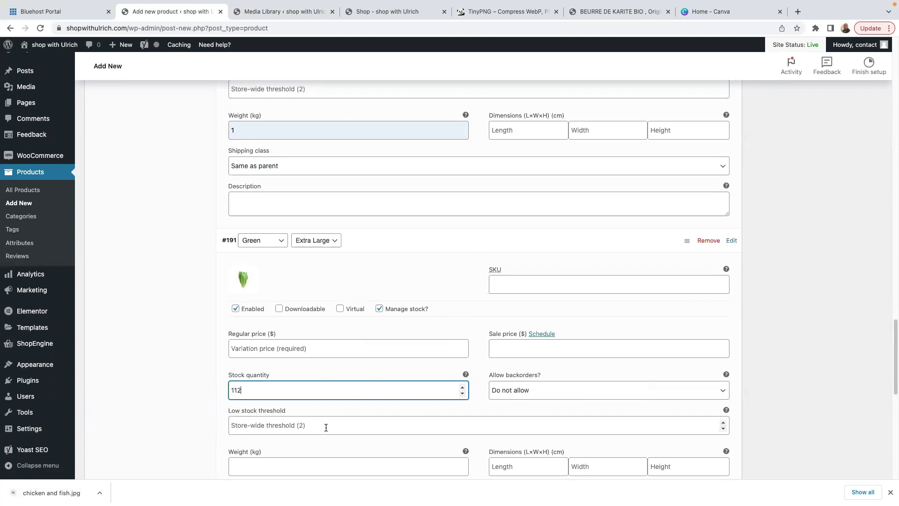
pyautogui.write('112')
pyautogui.click(259, 344)
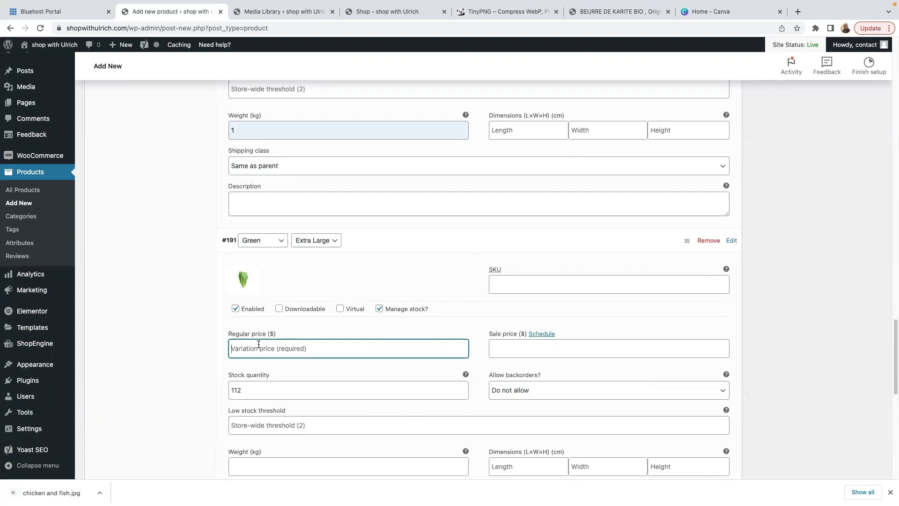
pyautogui.write('28.99')
pyautogui.click(524, 349)
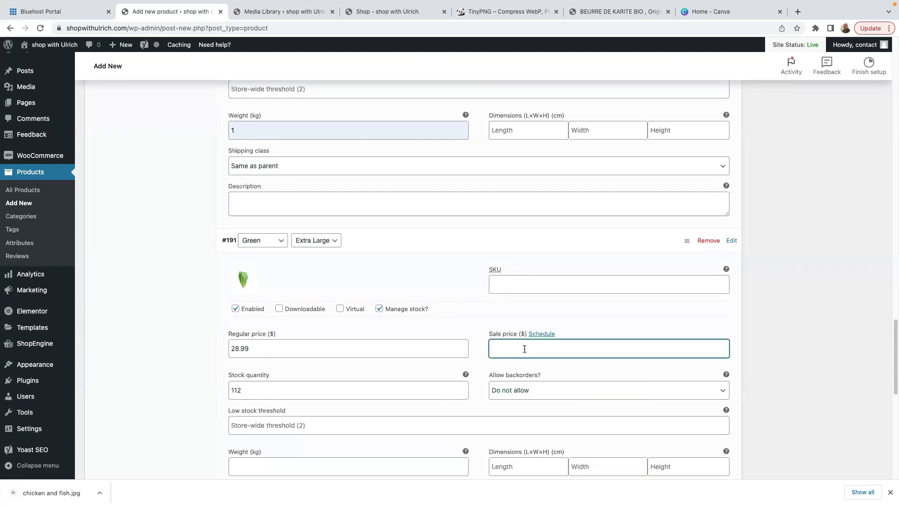
pyautogui.write('20.99')
pyautogui.scroll(-3, 299, 407)
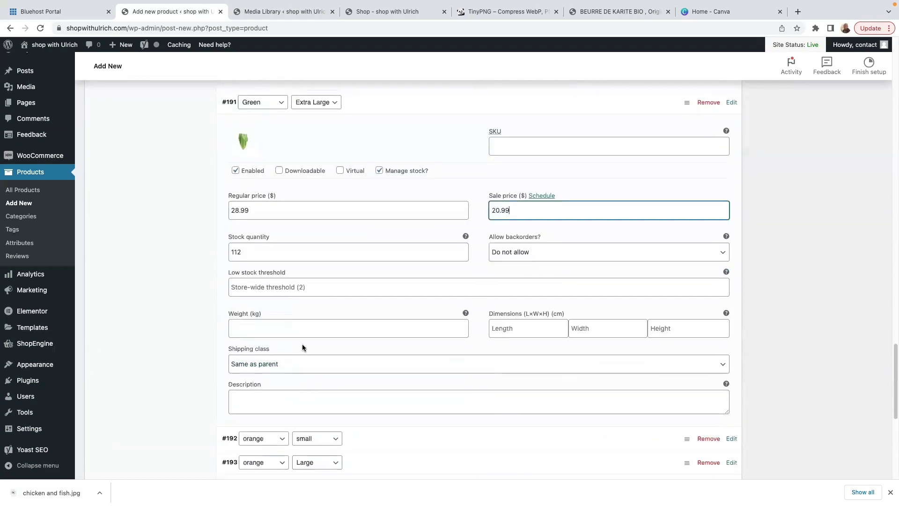
pyautogui.click(319, 330)
pyautogui.write('1')
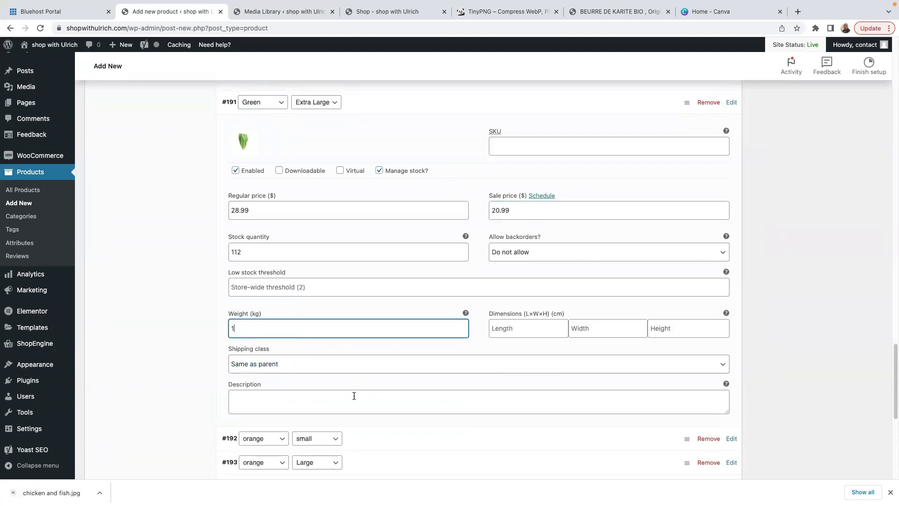
# Set coucous-de-mais.jpeg from the media library as the orange small variation's image.
pyautogui.scroll(-3, 320, 406)
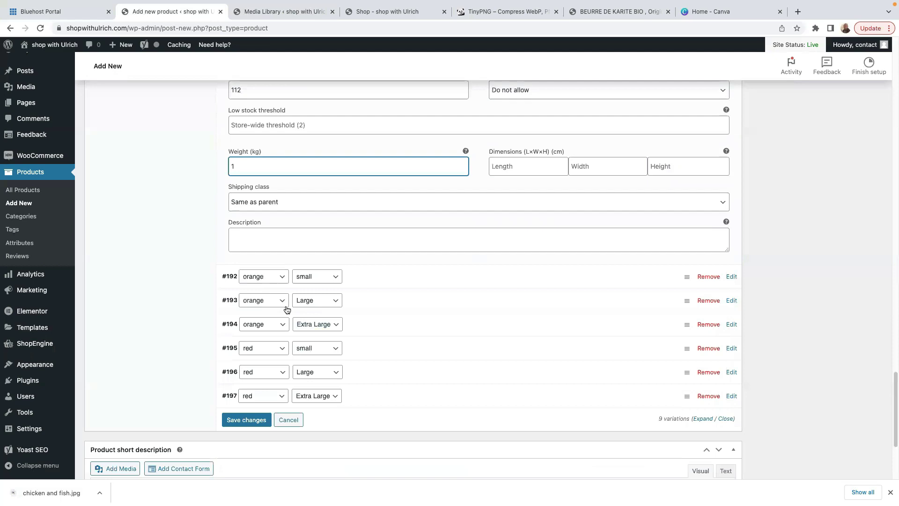
pyautogui.click(408, 276)
pyautogui.click(243, 316)
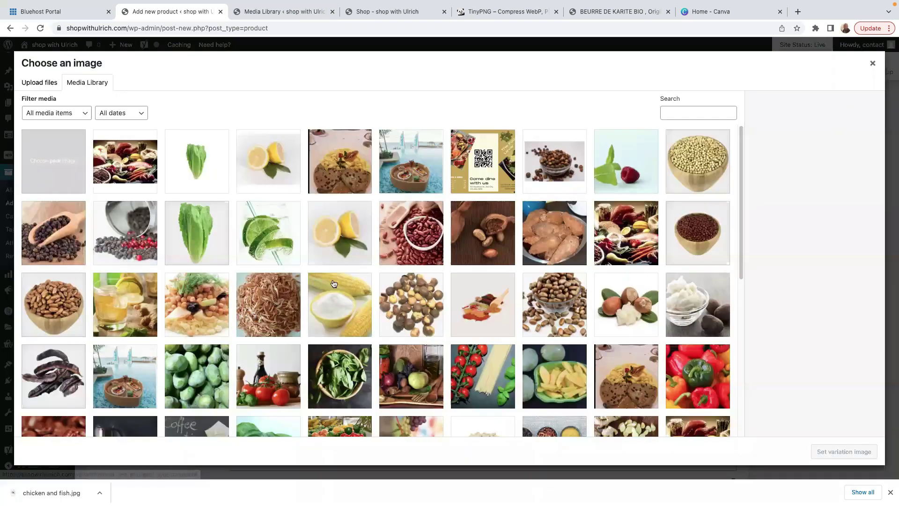
pyautogui.click(341, 306)
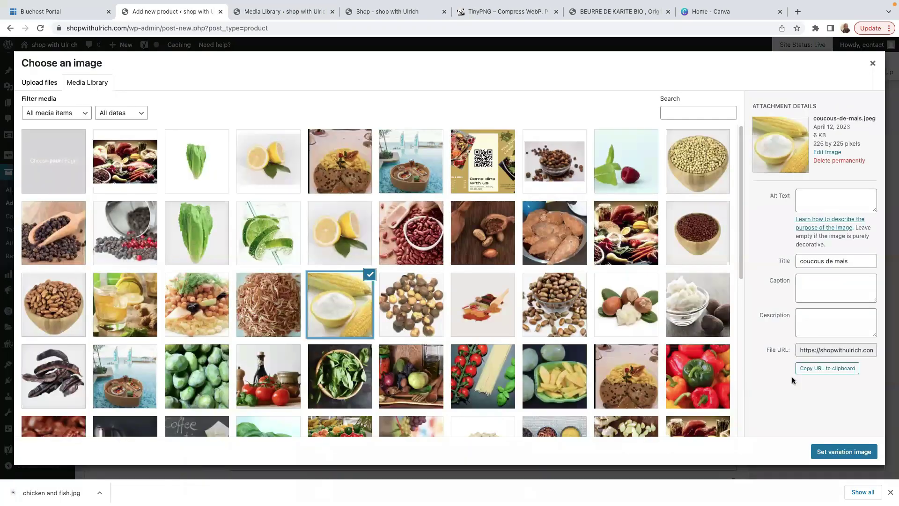
pyautogui.click(846, 454)
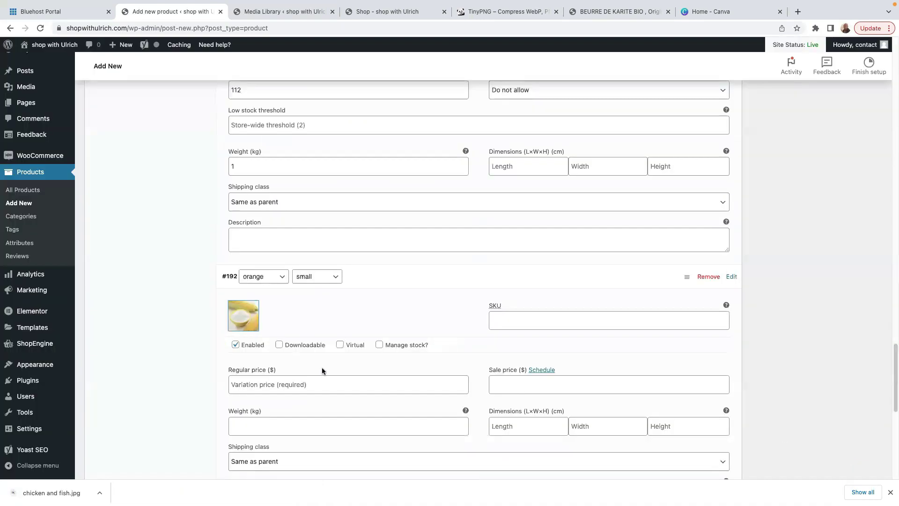
pyautogui.scroll(-1, 322, 370)
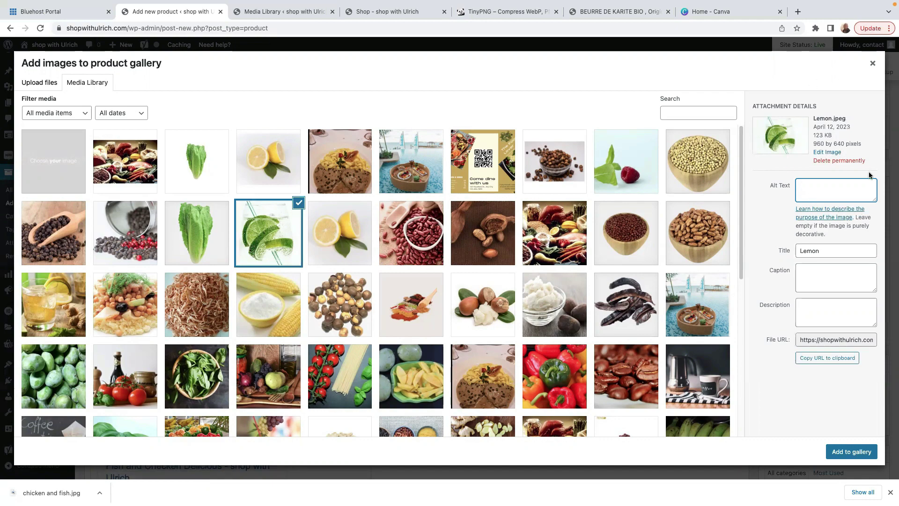
# Add Lemon.jpeg with the alt text "juicy lime slices" and Screenshot-2023-01-27-at-15.45.57.png to the product gallery.
pyautogui.write('juicy lime slices')
pyautogui.click(850, 454)
pyautogui.scroll(-2, 791, 383)
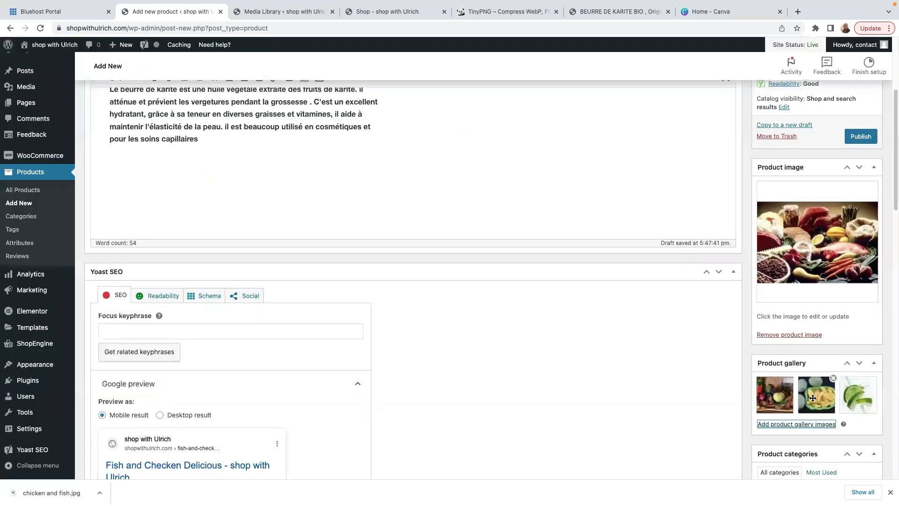
pyautogui.click(788, 371)
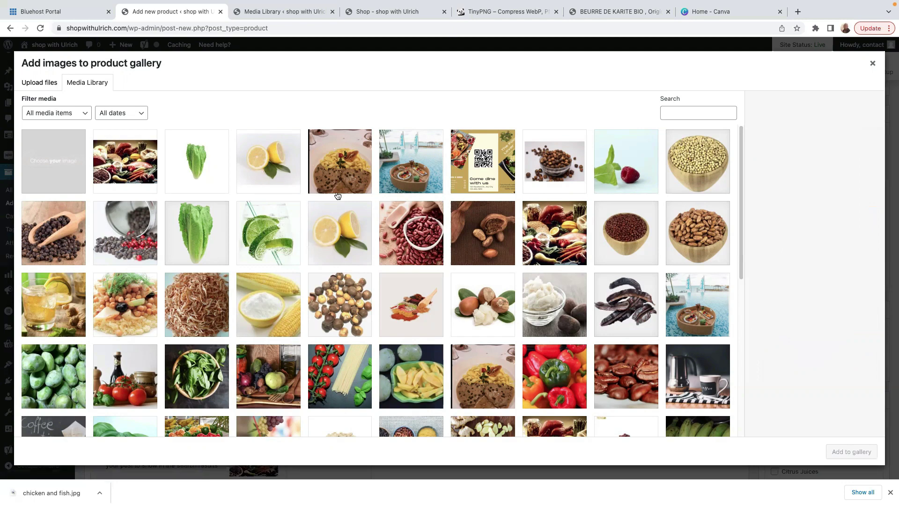
pyautogui.click(409, 171)
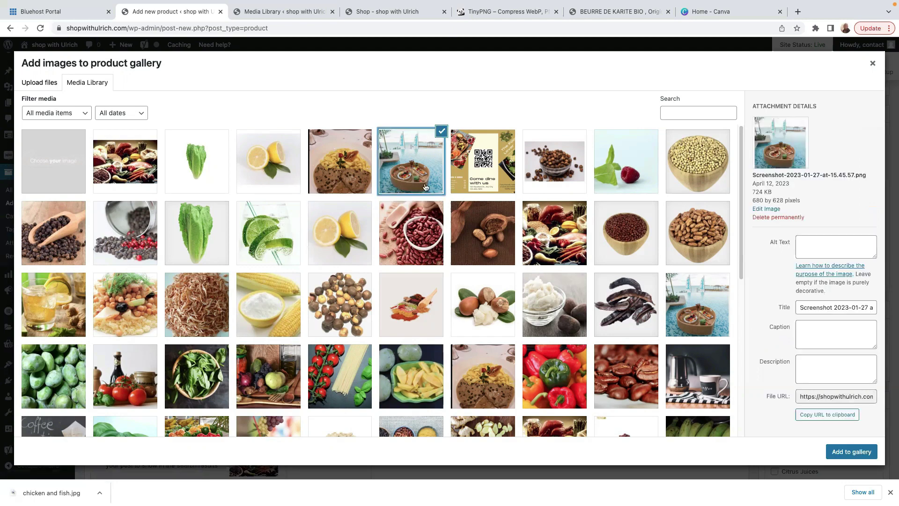
pyautogui.click(851, 452)
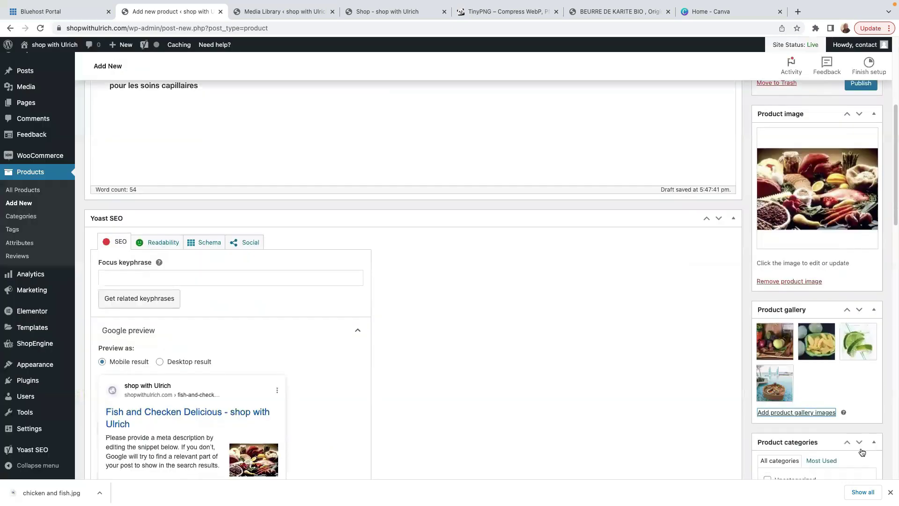
# Assign the product to the Chicken and Fish category.
pyautogui.scroll(-3, 833, 382)
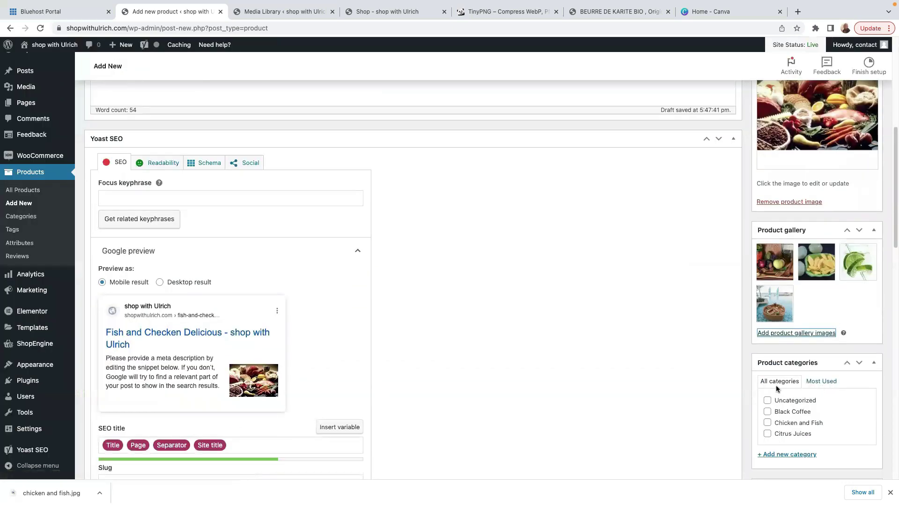
pyautogui.click(768, 424)
pyautogui.scroll(-3, 791, 419)
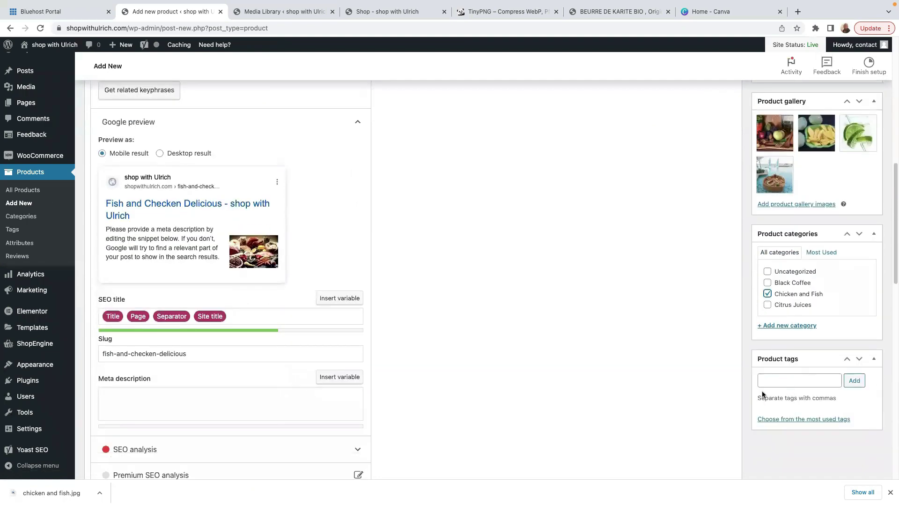
# Review the filled-in product page and publish the Fish and Checken Delicious product.
pyautogui.scroll(7, 792, 397)
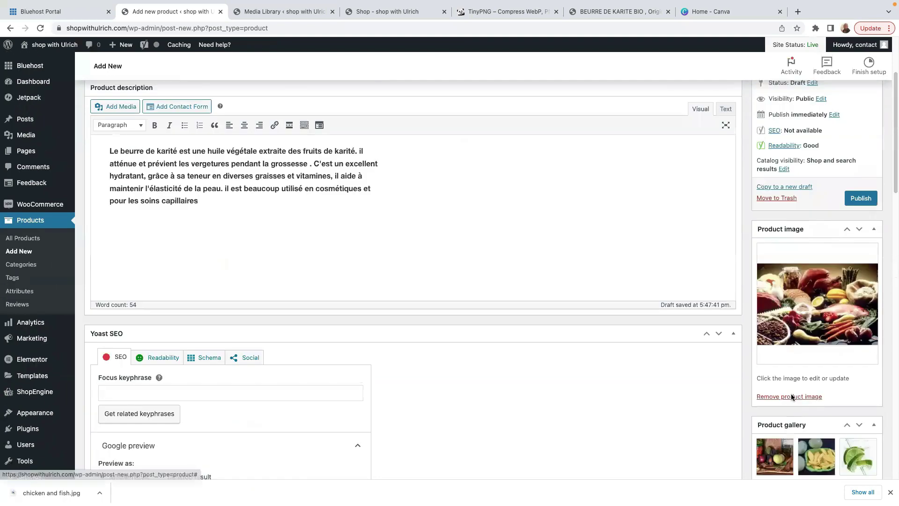
pyautogui.scroll(-7, 791, 397)
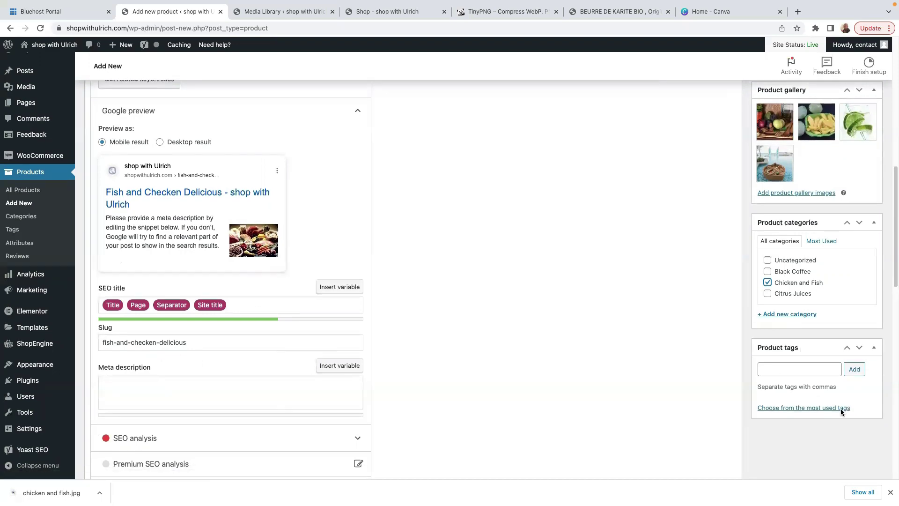
pyautogui.scroll(-15, 841, 408)
pyautogui.scroll(-3, 840, 405)
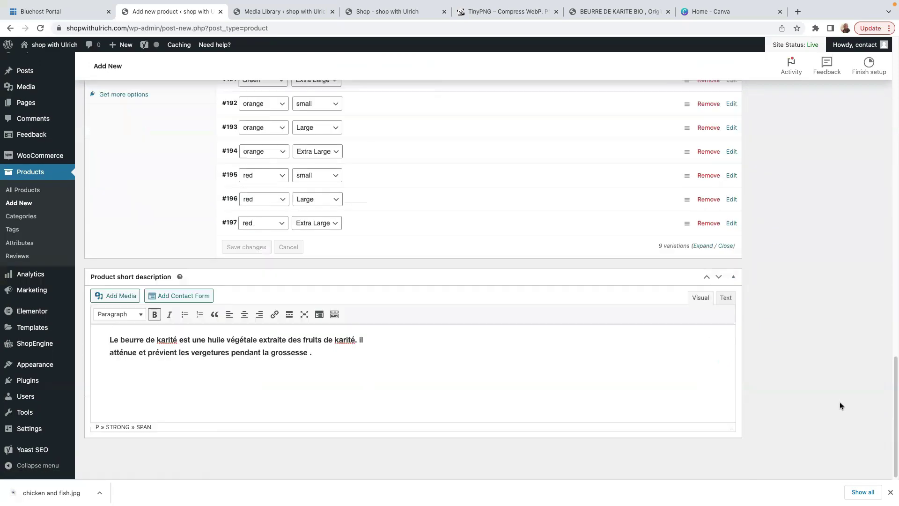
pyautogui.scroll(15, 841, 402)
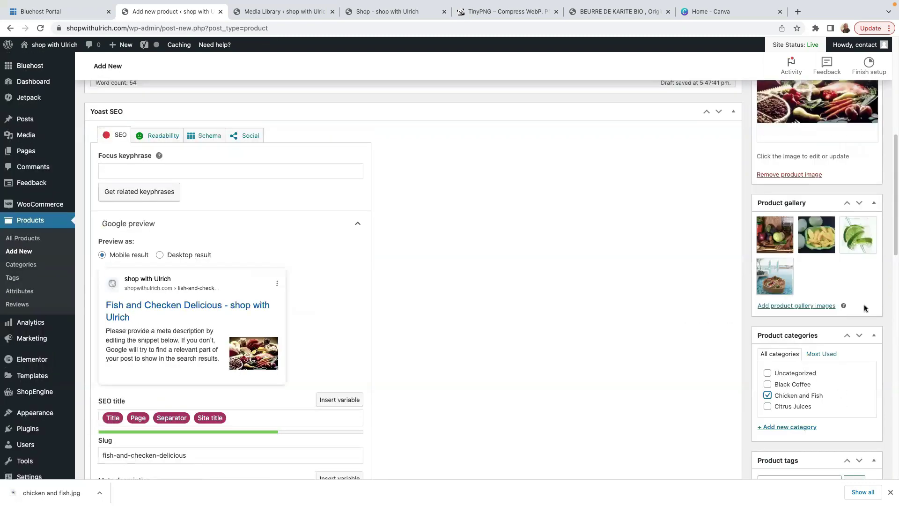
pyautogui.scroll(8, 861, 314)
pyautogui.click(855, 325)
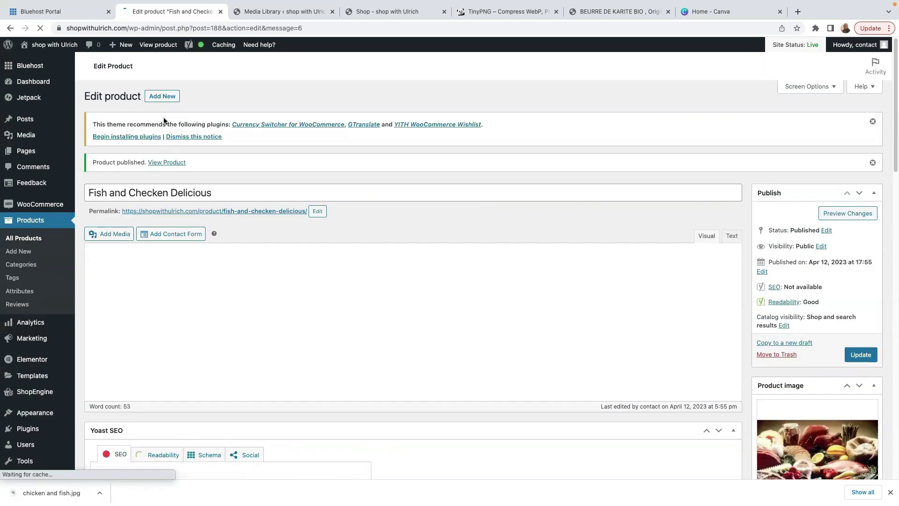
# View the published product on the storefront and examine its gallery, options, description and related products.
pyautogui.click(165, 163)
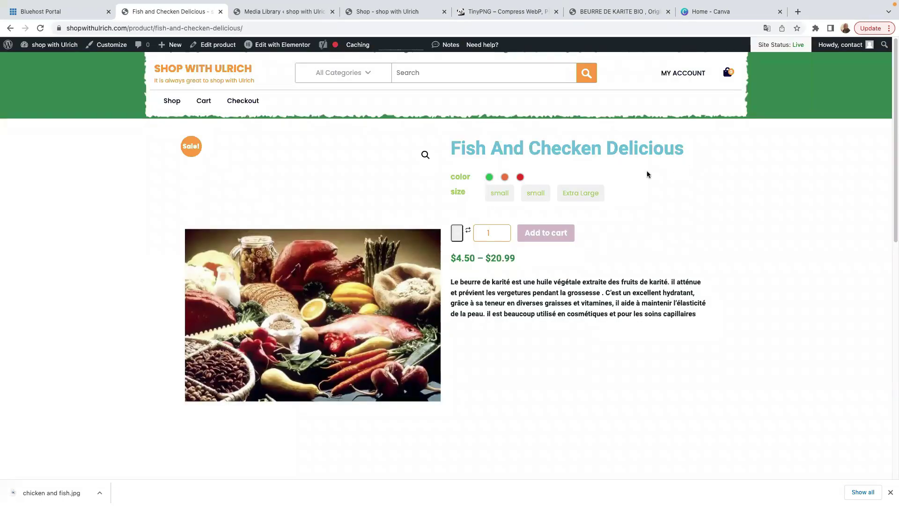
pyautogui.scroll(-6, 335, 308)
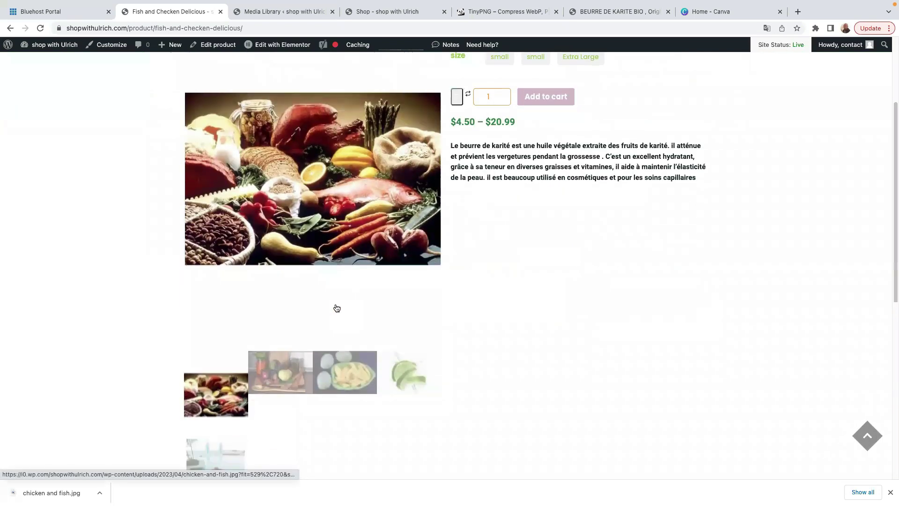
pyautogui.scroll(4, 336, 308)
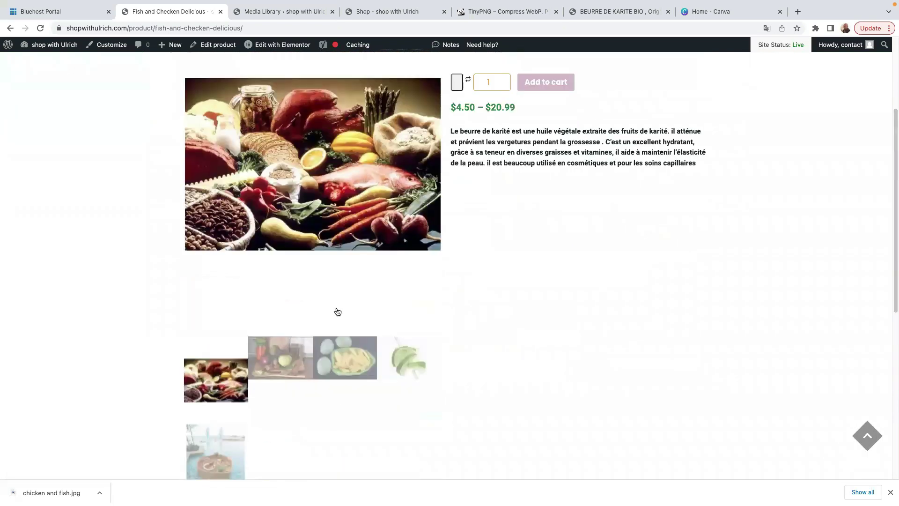
pyautogui.scroll(2, 338, 311)
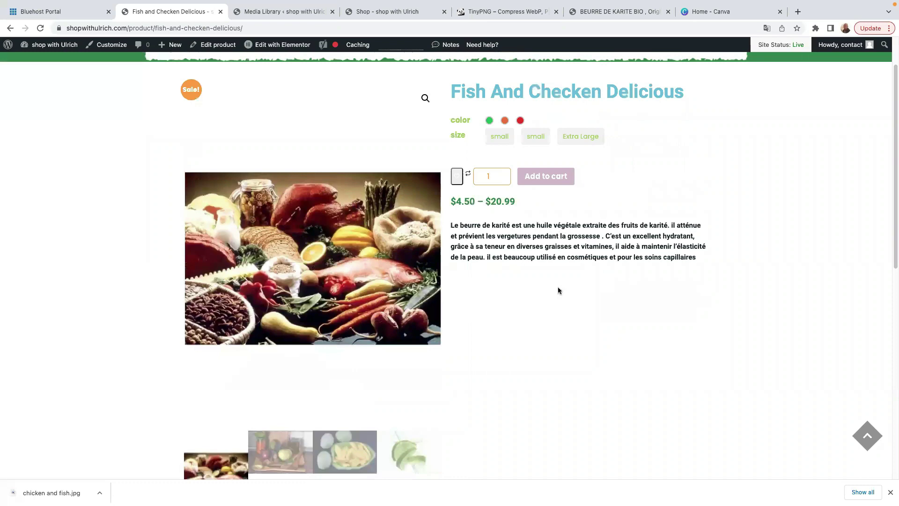
pyautogui.scroll(-4, 558, 290)
pyautogui.scroll(-5, 339, 314)
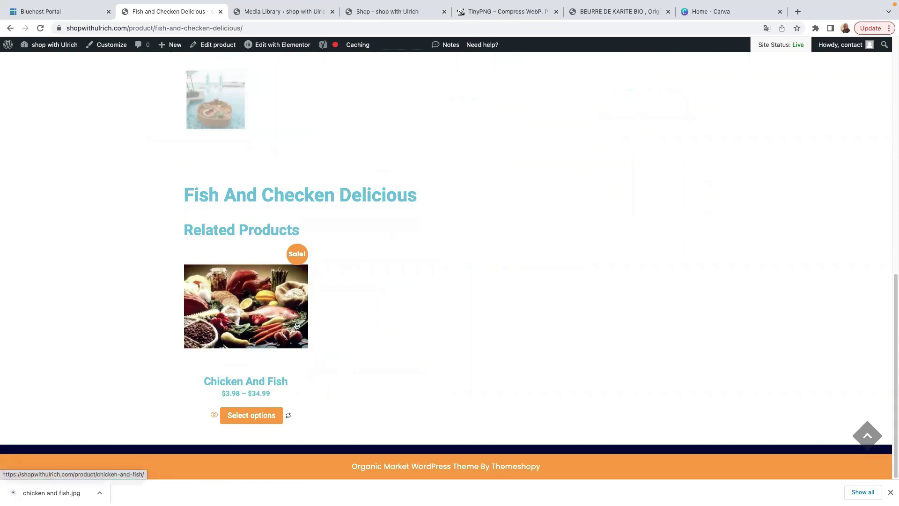
pyautogui.scroll(6, 288, 339)
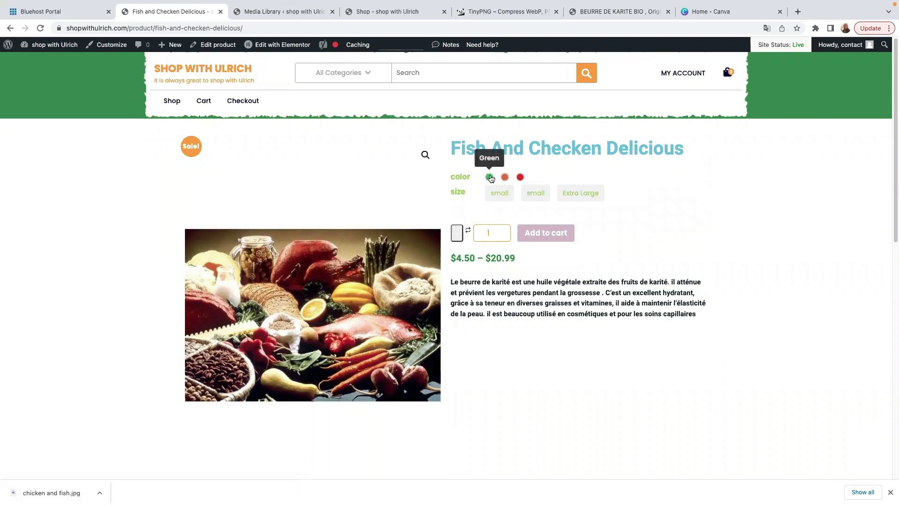
# Check the image, price and stock shown for the Green color in sizes small, Large and Extra Large.
pyautogui.click(489, 177)
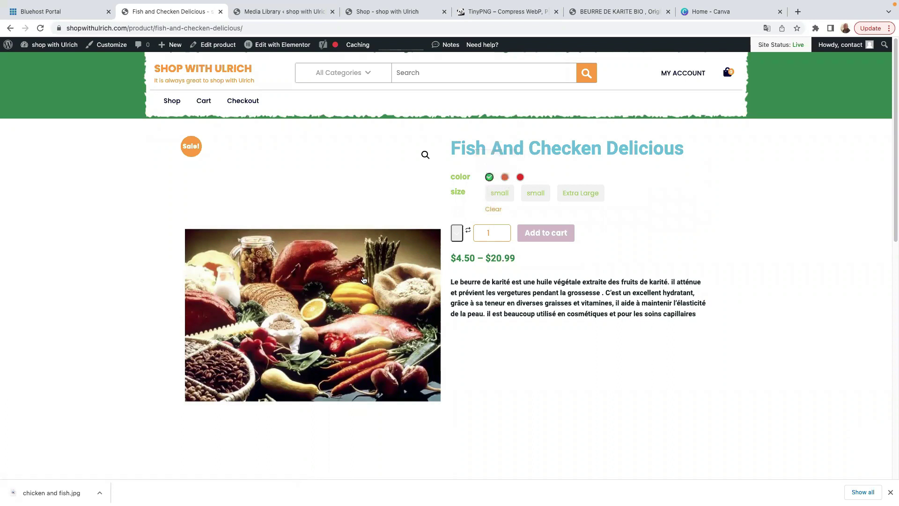
pyautogui.click(500, 193)
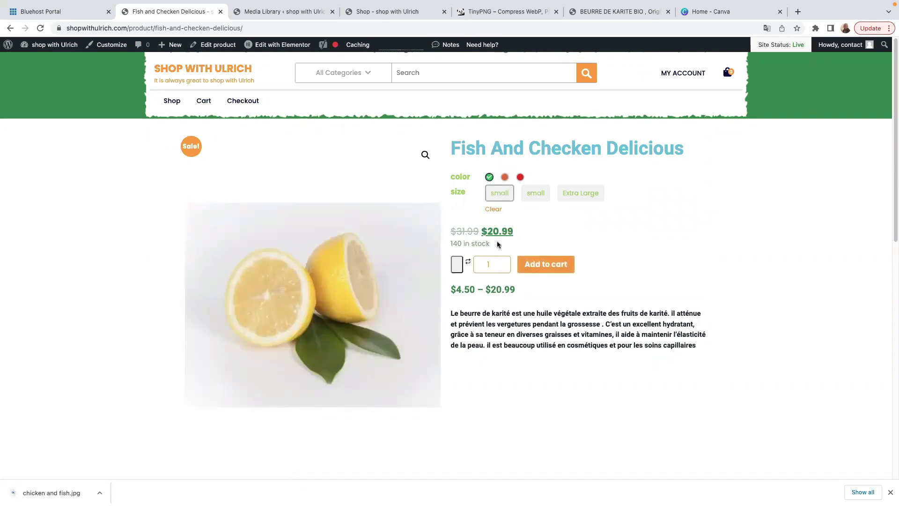
pyautogui.click(537, 195)
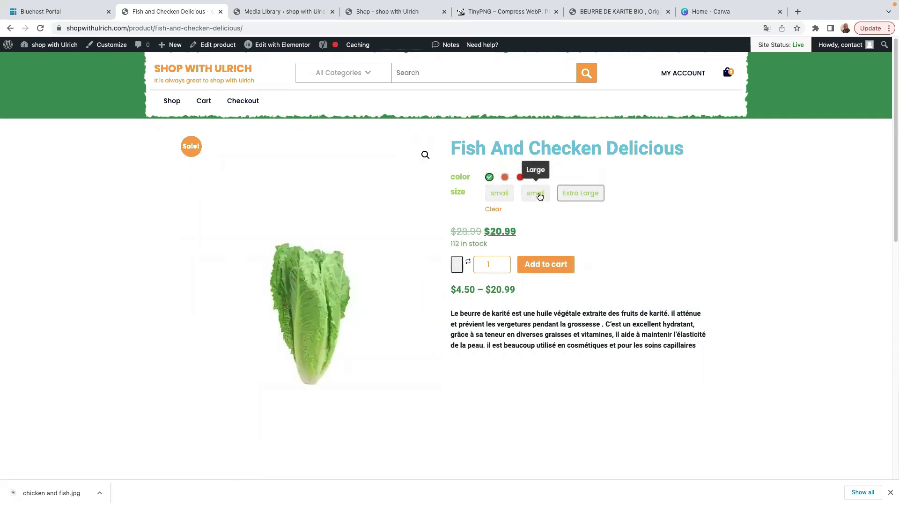
pyautogui.click(579, 196)
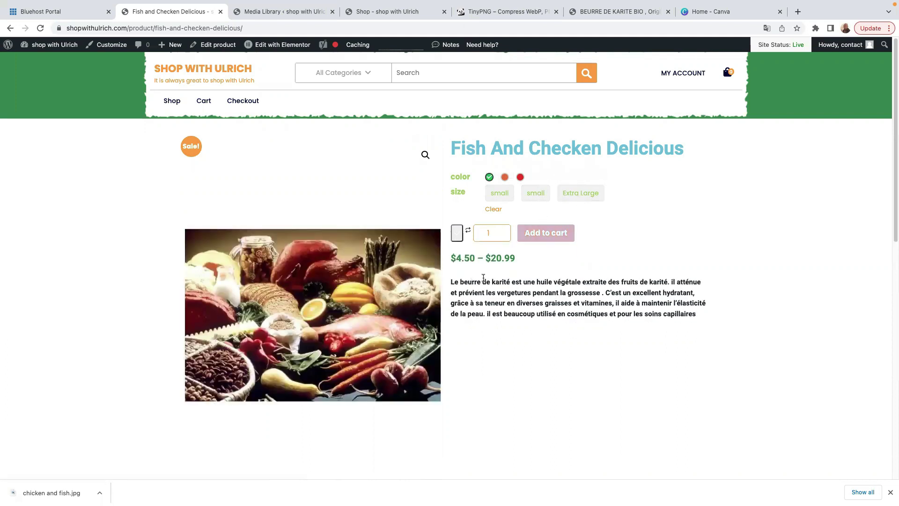
# Check the orange color in sizes small, Large and Extra Large, and clear the selected options.
pyautogui.click(500, 194)
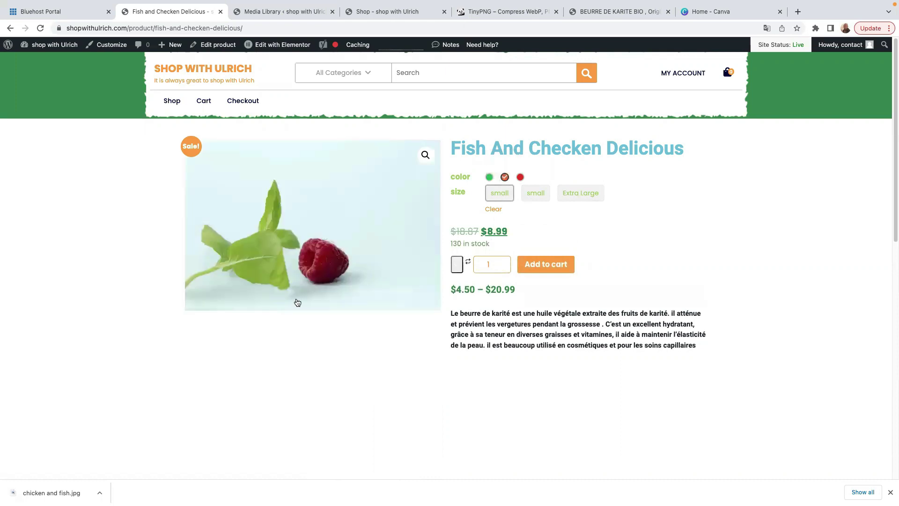
pyautogui.click(535, 196)
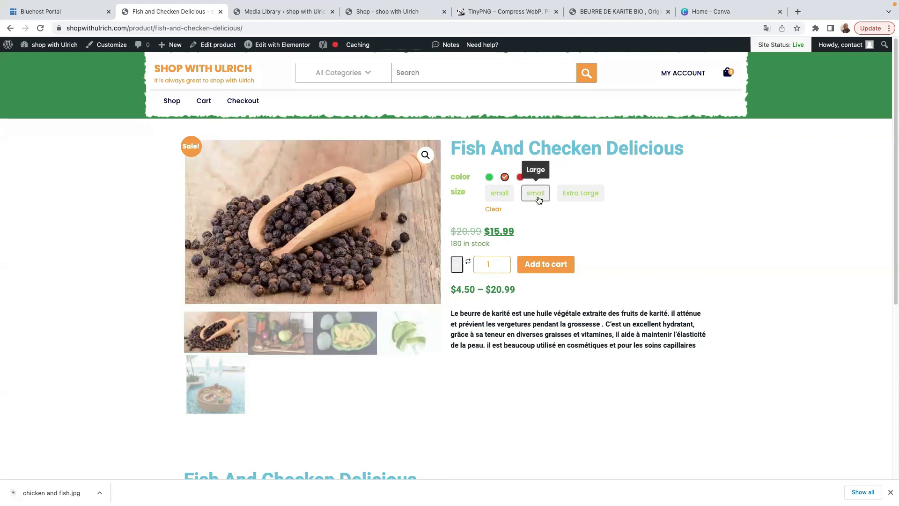
pyautogui.click(585, 197)
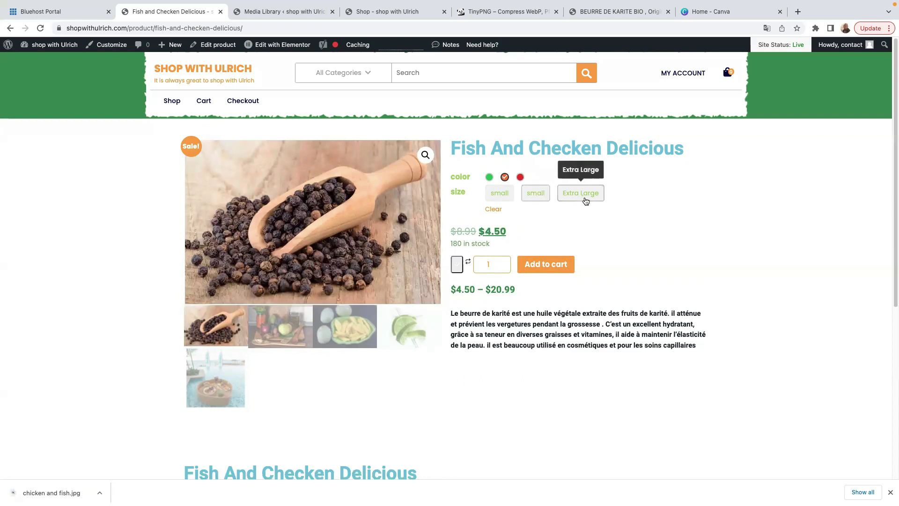
pyautogui.click(493, 209)
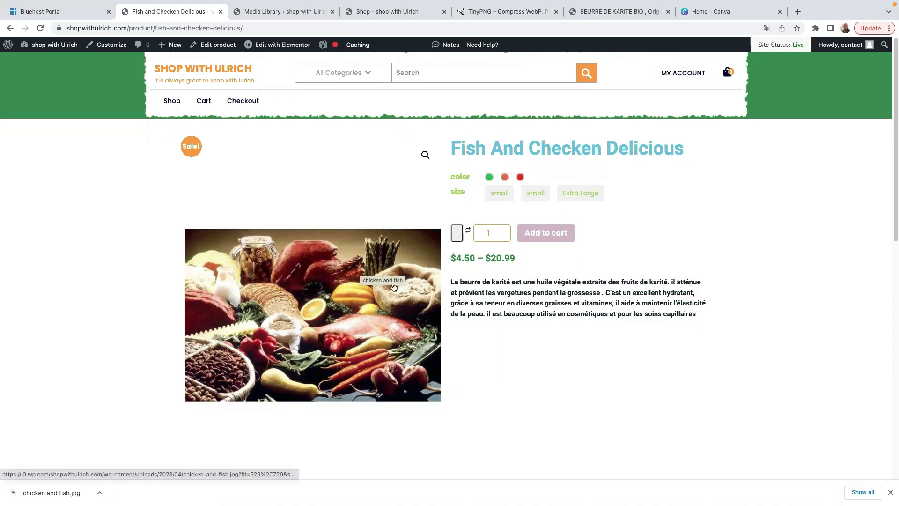
# Recheck the Green color in sizes small, Large and Extra Large, comparing each variation's image, sale price and stock.
pyautogui.click(490, 177)
pyautogui.click(499, 195)
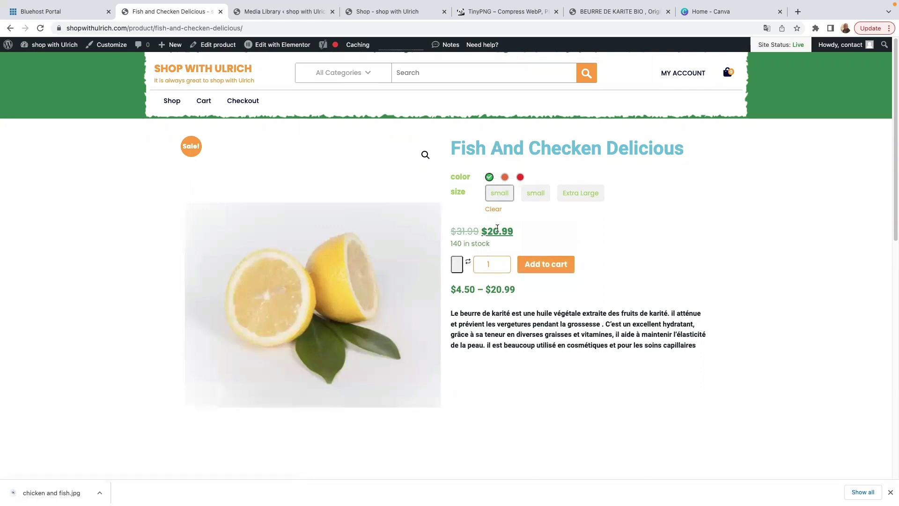
pyautogui.click(536, 193)
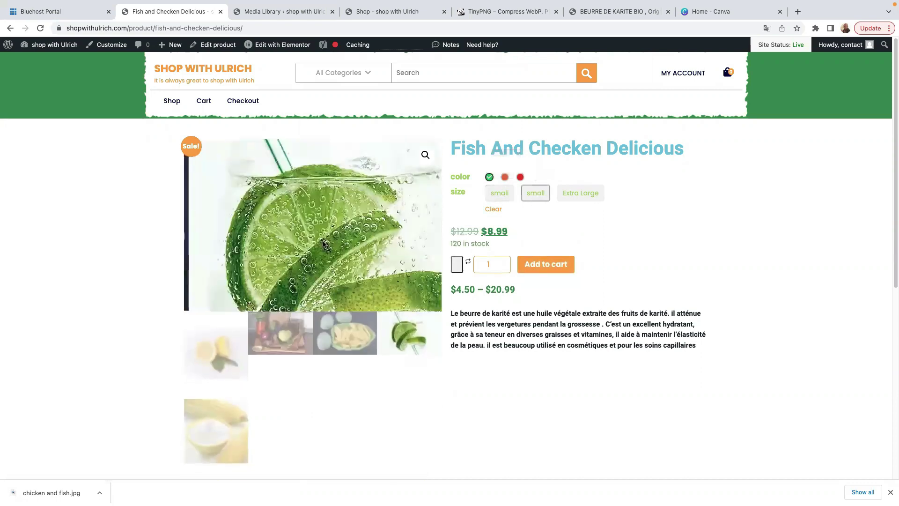
pyautogui.click(584, 199)
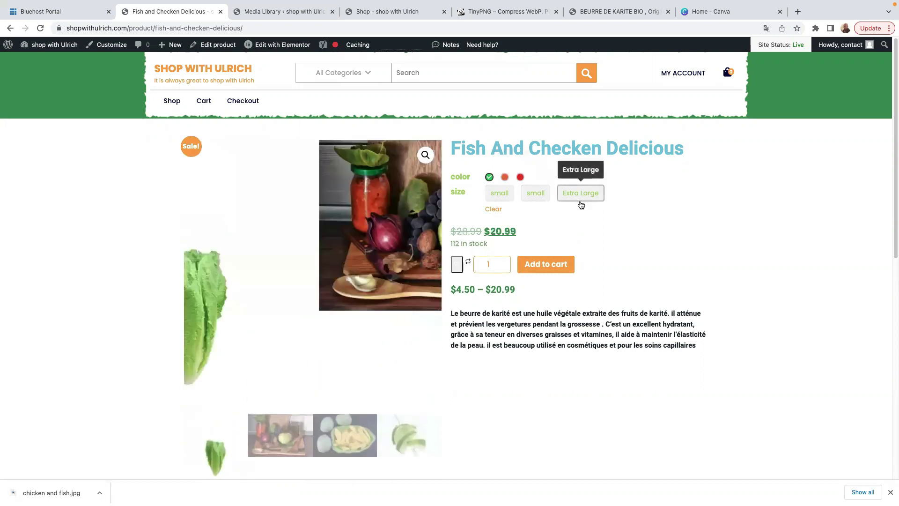
# Switch to the orange color and recheck its image, price and stock in sizes small, Large and Extra Large.
pyautogui.click(505, 177)
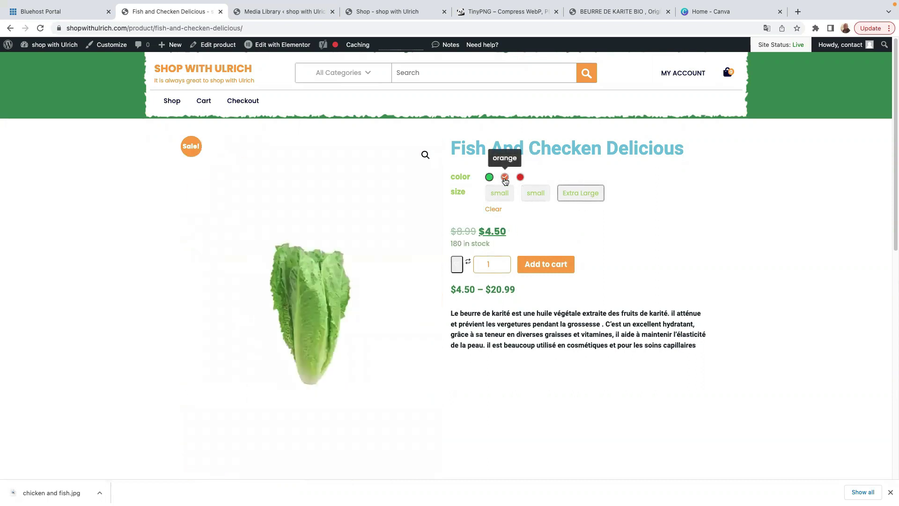
pyautogui.click(504, 199)
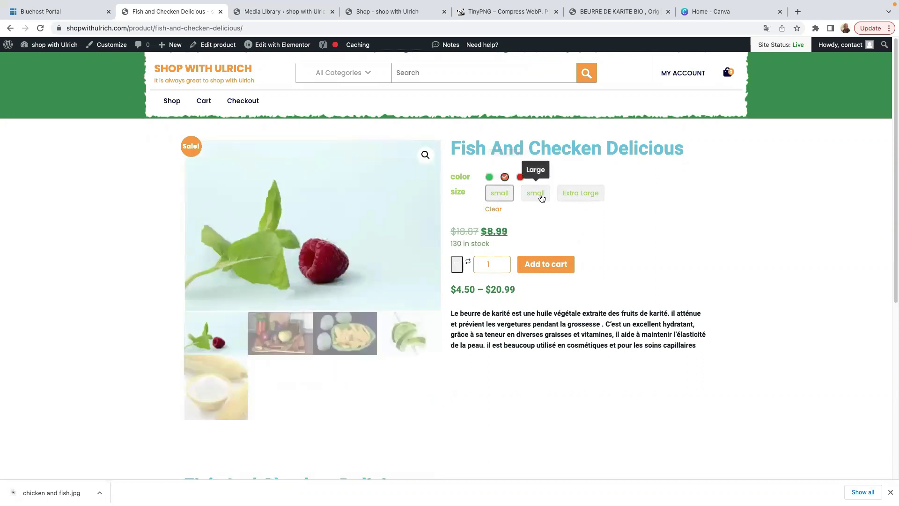
pyautogui.click(537, 198)
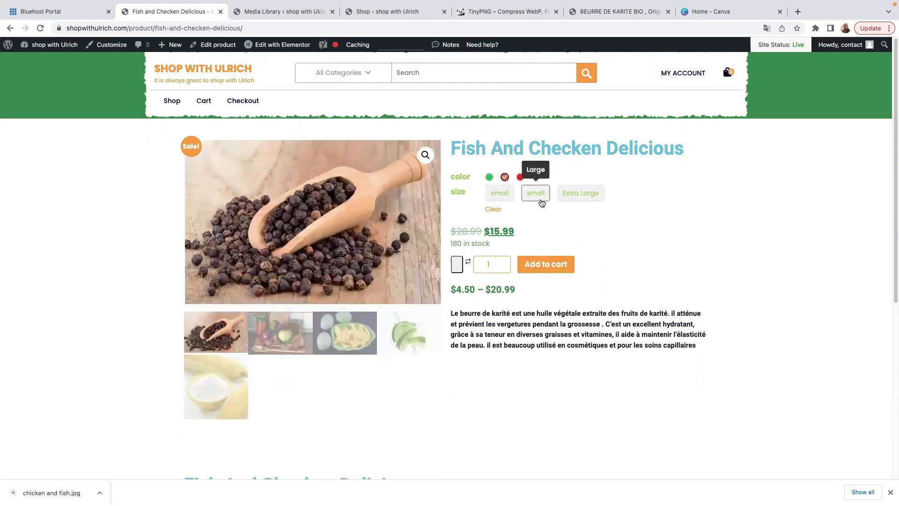
pyautogui.click(580, 194)
pyautogui.scroll(-6, 379, 399)
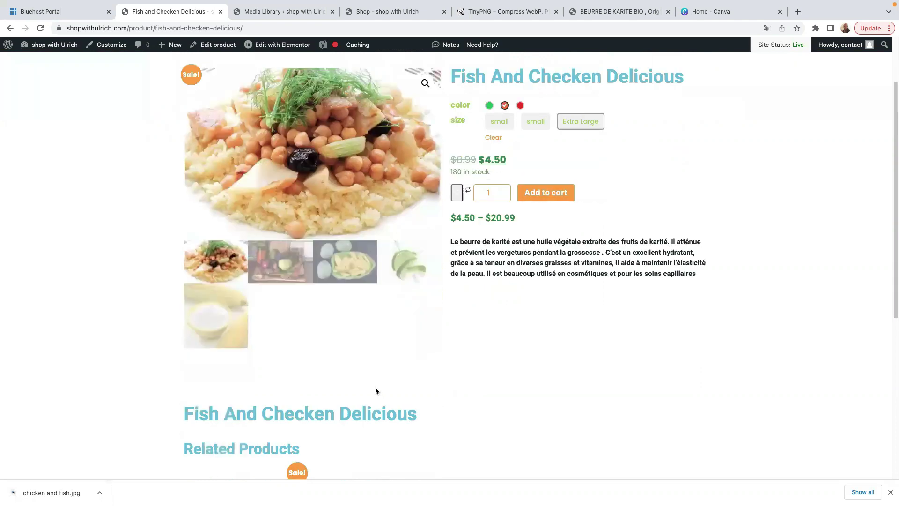